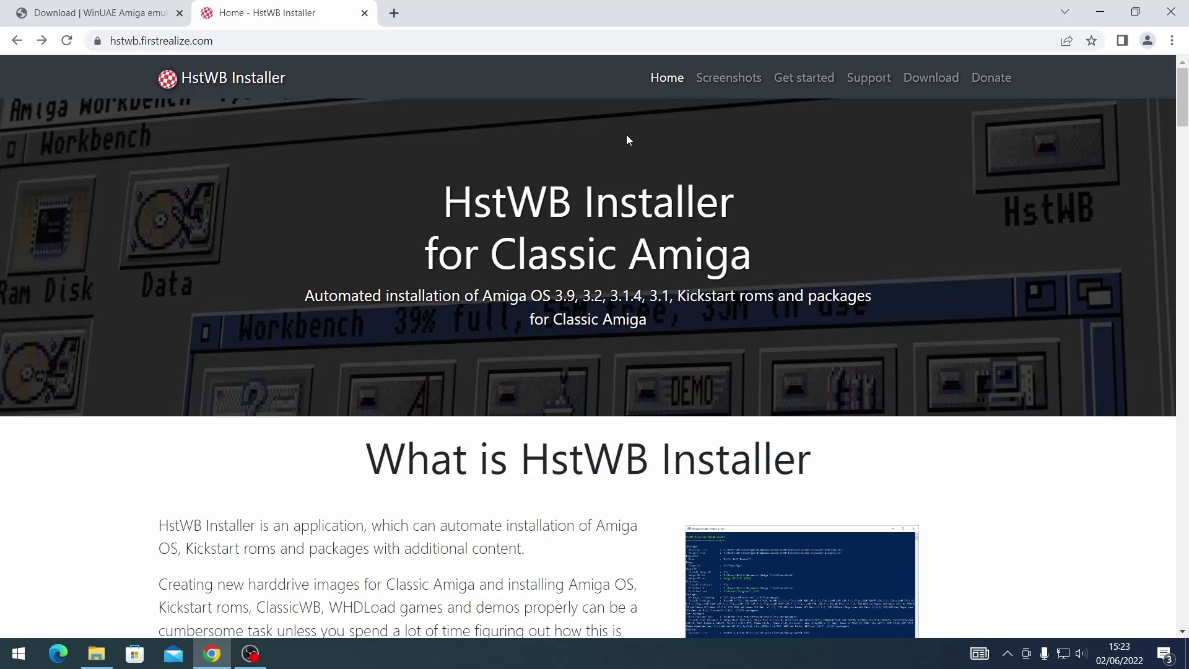
Review the WinUAE download page and the HstWB Installer download page with its prebuilt self install HDF images
{"action": "left_click", "coordinate": [81, 6]}
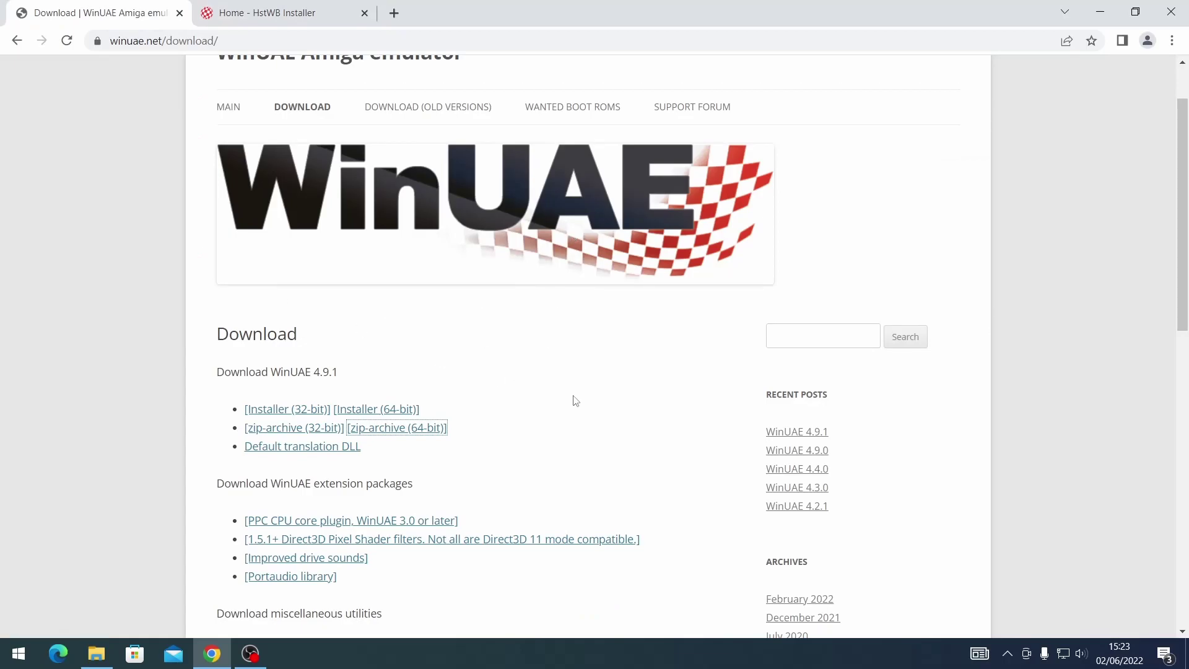
{"action": "left_click", "coordinate": [277, 15]}
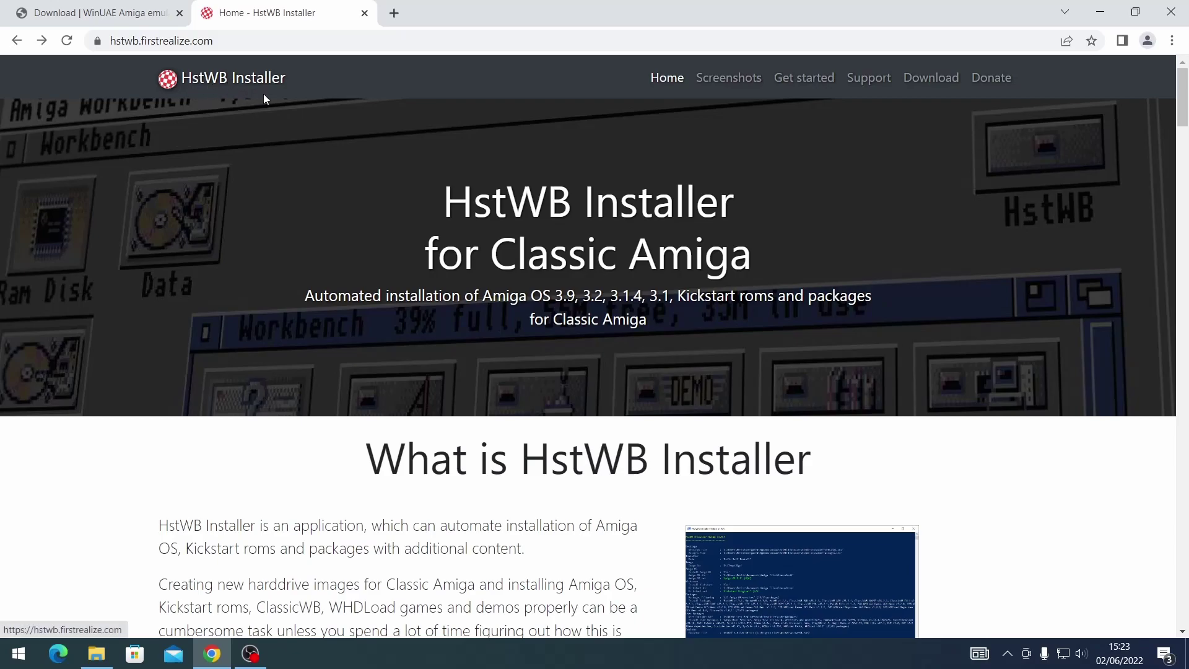
{"action": "left_click", "coordinate": [931, 78]}
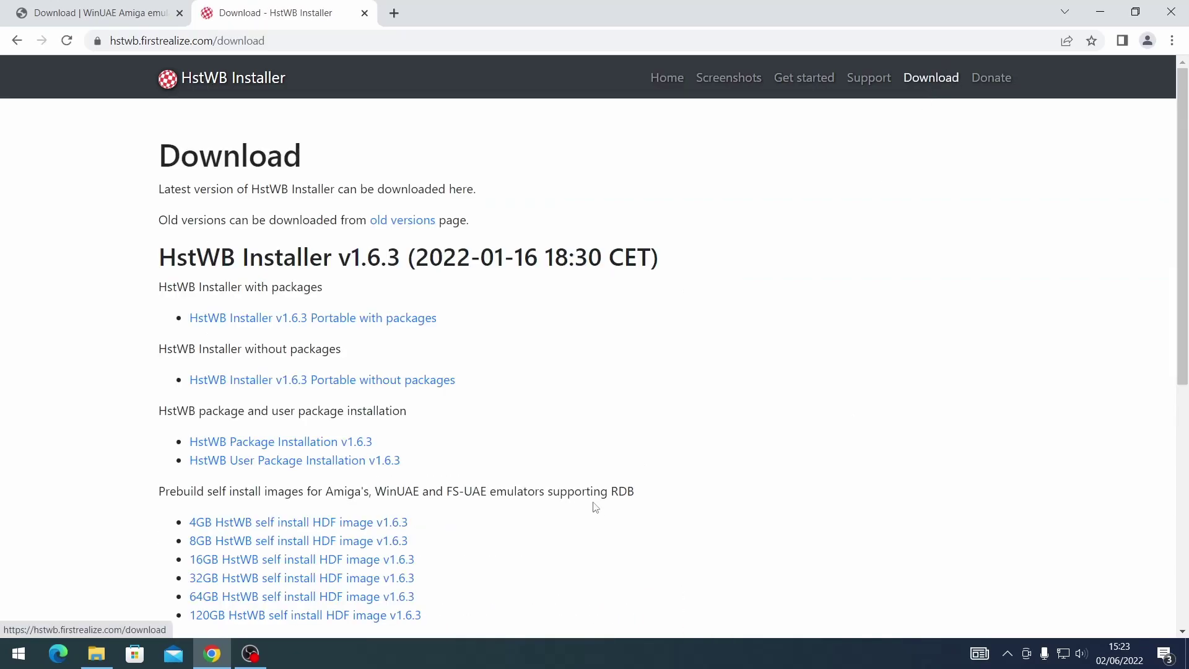
{"action": "scroll", "coordinate": [624, 437], "scroll_direction": "down", "scroll_amount": 4}
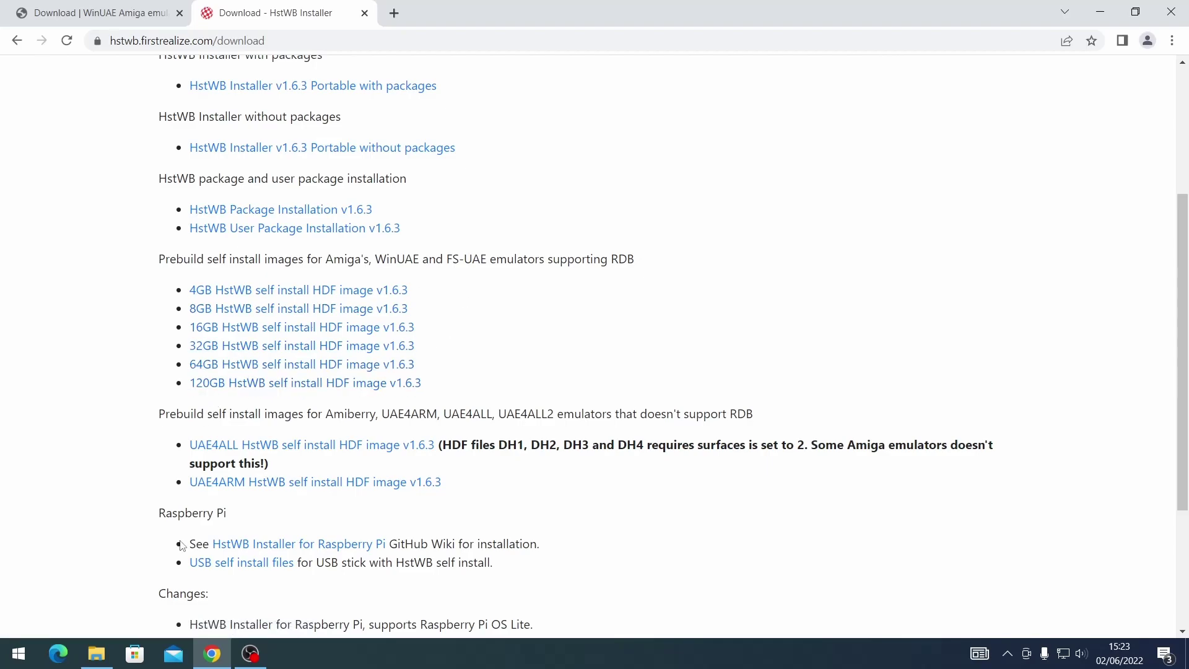
Switch to File Explorer and delete the WinUAE4910_x64 archive from the Downloads folder
{"action": "left_click", "coordinate": [1094, 15]}
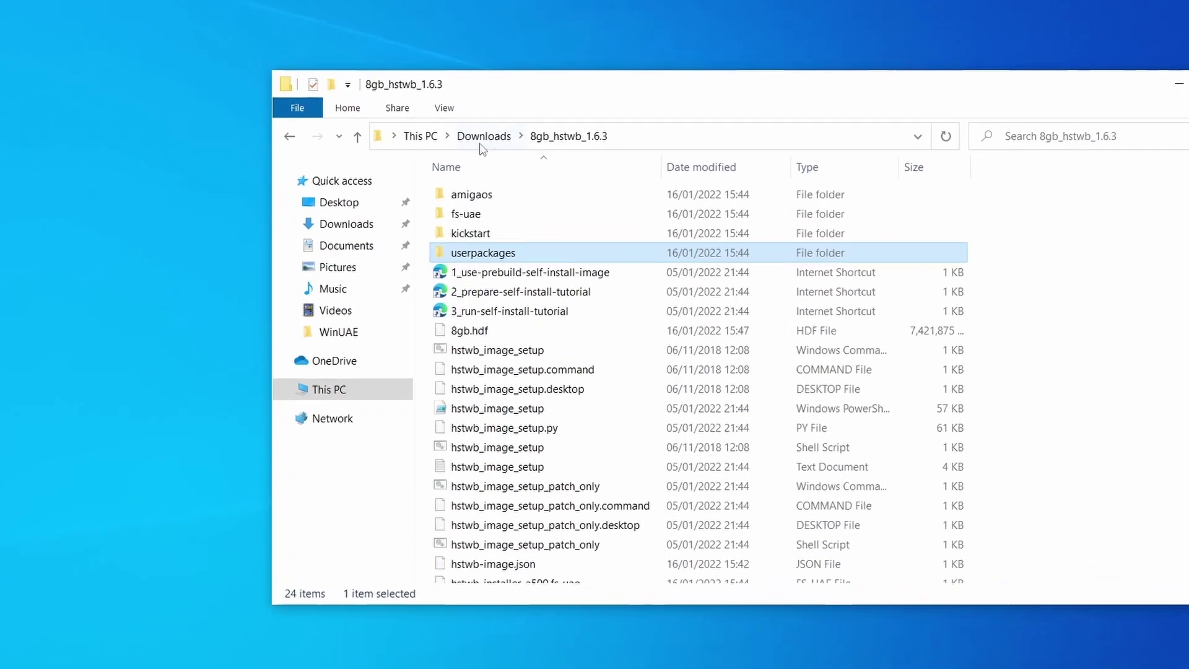
{"action": "left_click", "coordinate": [477, 137]}
{"action": "left_click", "coordinate": [606, 411]}
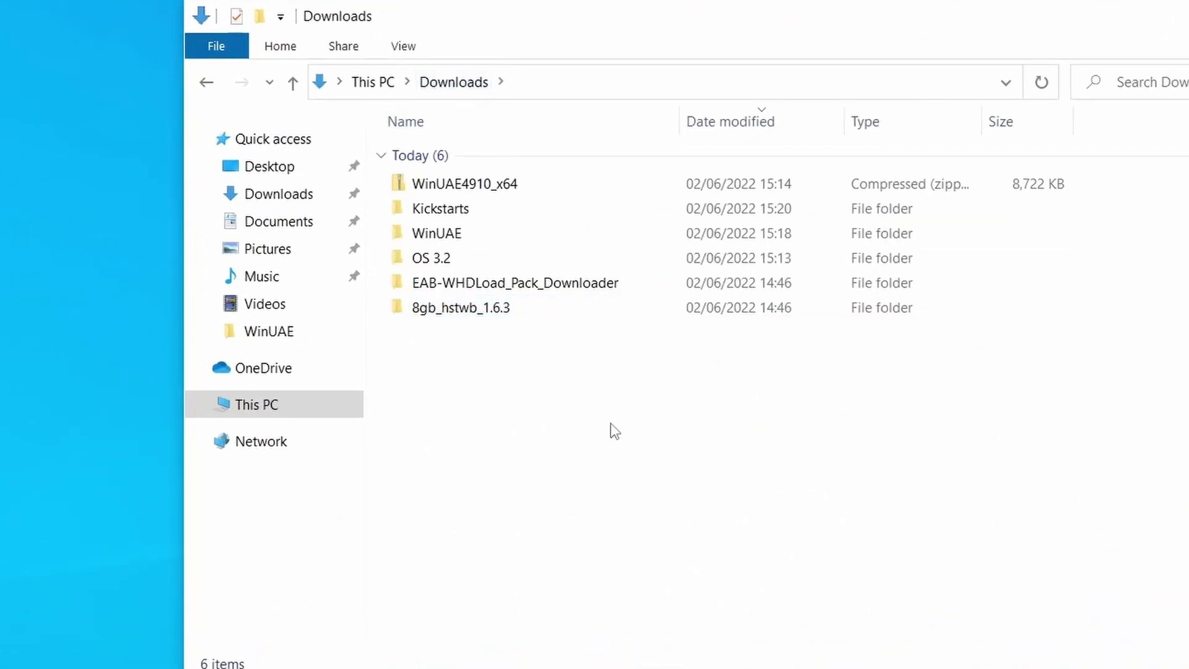
{"action": "left_click", "coordinate": [468, 193]}
{"action": "key", "text": "Delete"}
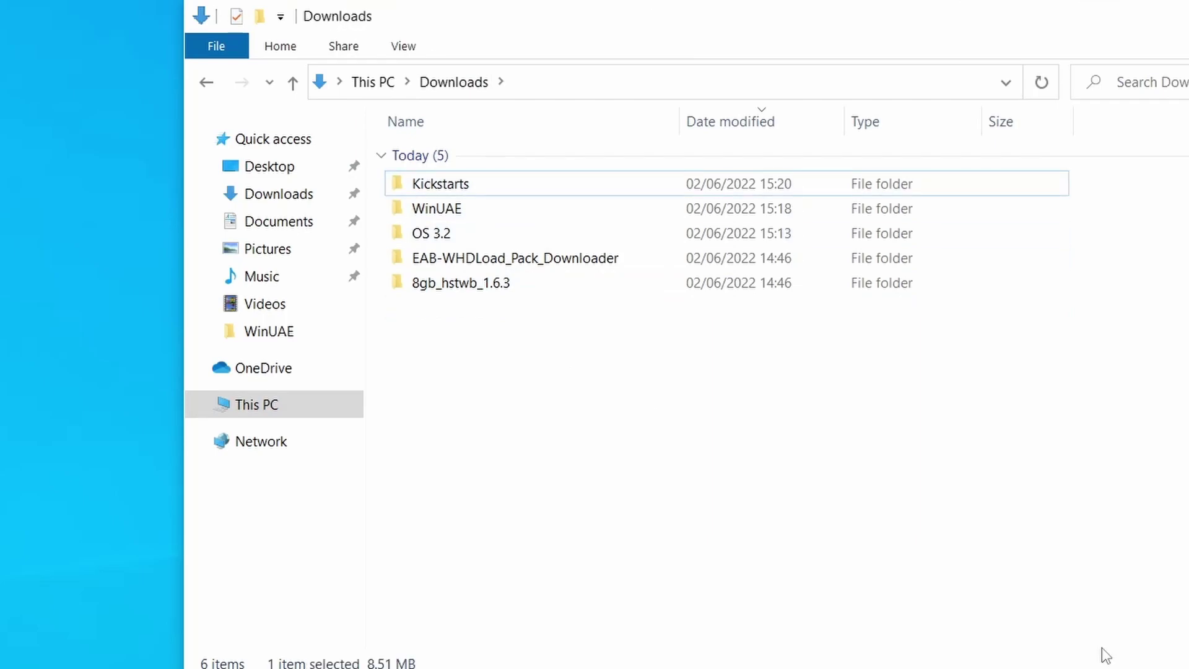
Launch winuae64 from the WinUAE folder, check its Paths settings and close it
{"action": "left_click", "coordinate": [430, 211]}
{"action": "double_click", "coordinate": [430, 211]}
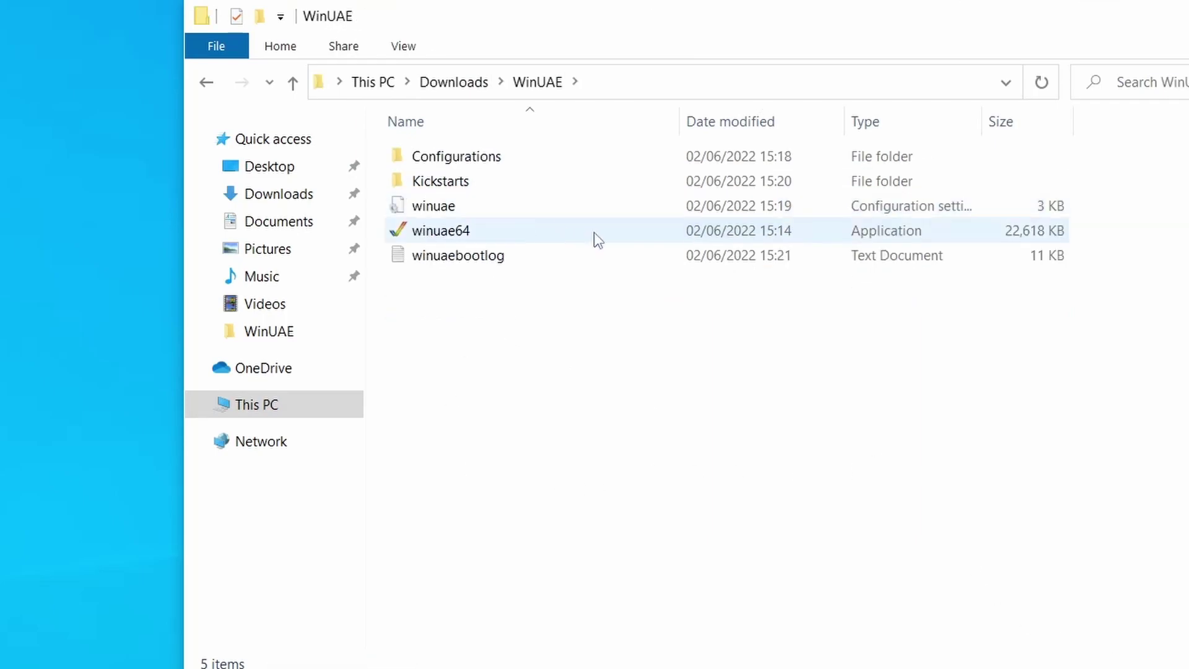
{"action": "double_click", "coordinate": [459, 236]}
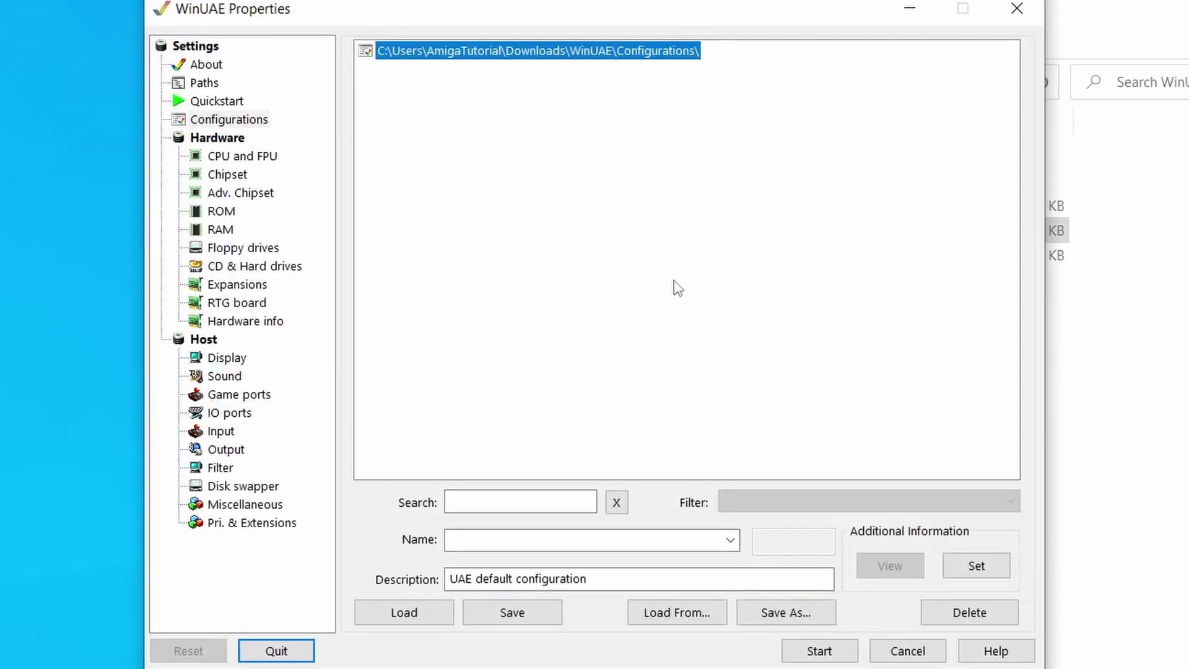
{"action": "left_click", "coordinate": [211, 66]}
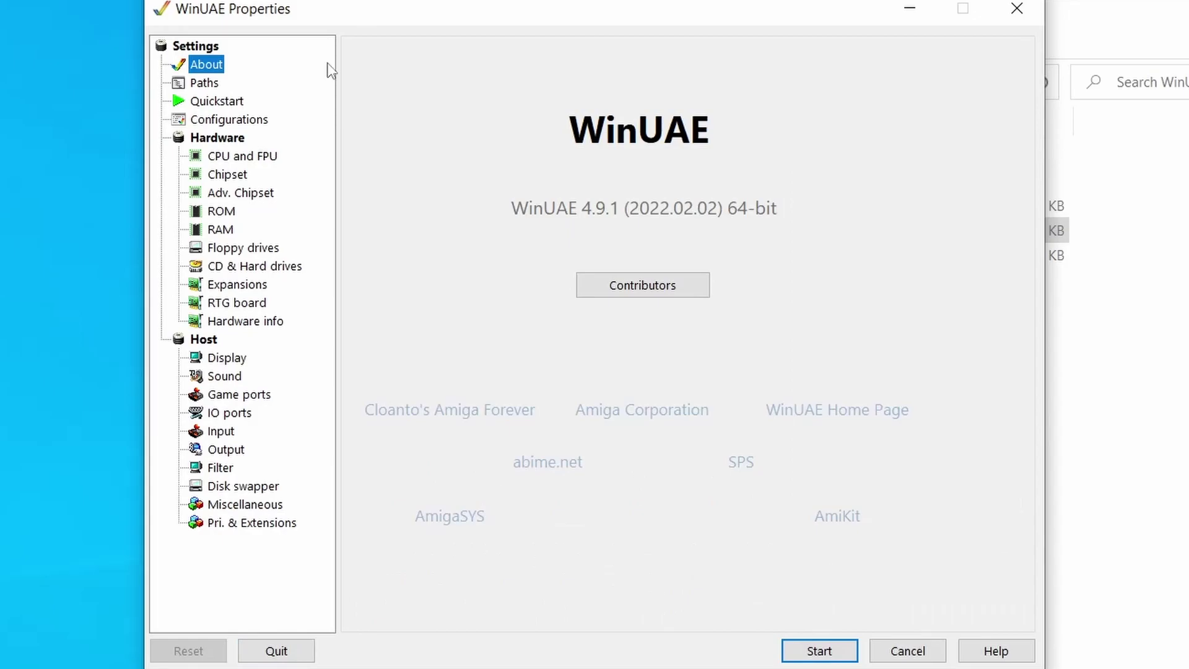
{"action": "left_click", "coordinate": [228, 105]}
{"action": "left_click", "coordinate": [206, 84]}
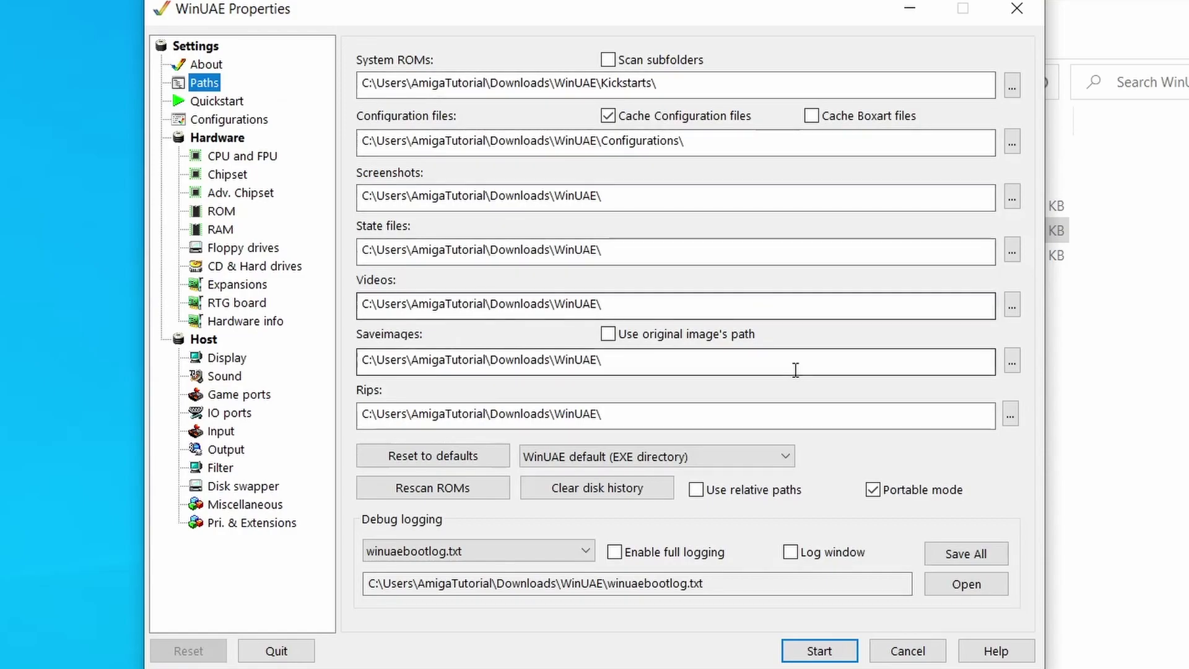
{"action": "left_click", "coordinate": [1031, 19]}
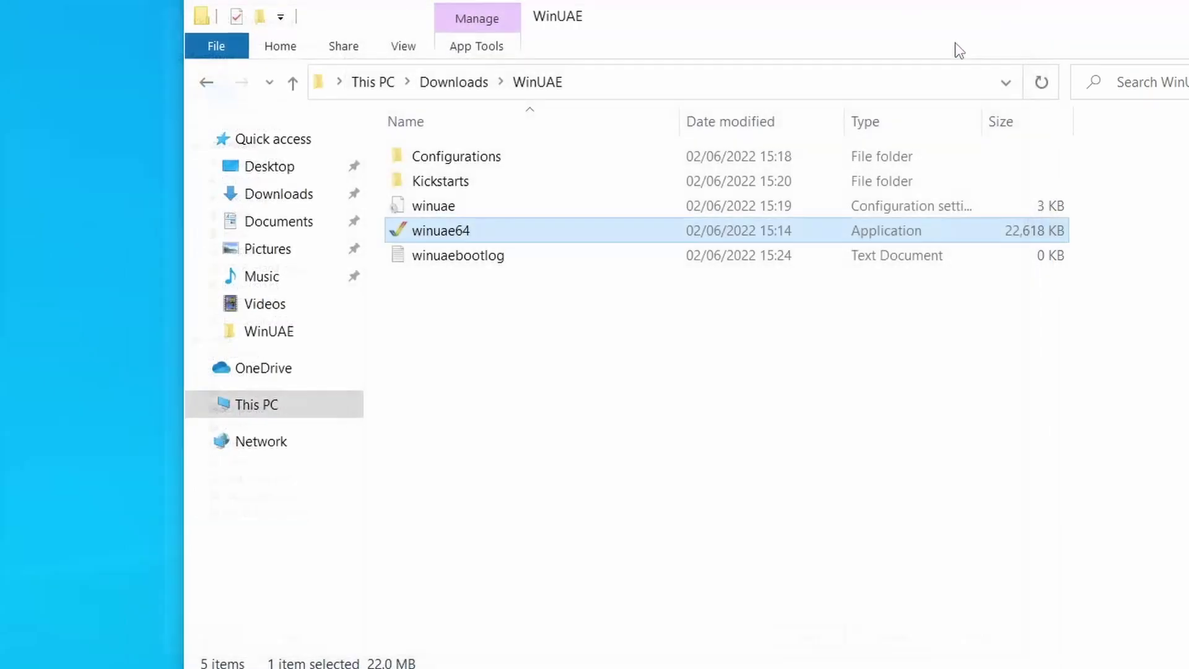
Examine the disk images in the ADF folder of OS 3.2
{"action": "left_click", "coordinate": [461, 86]}
{"action": "left_click", "coordinate": [432, 505]}
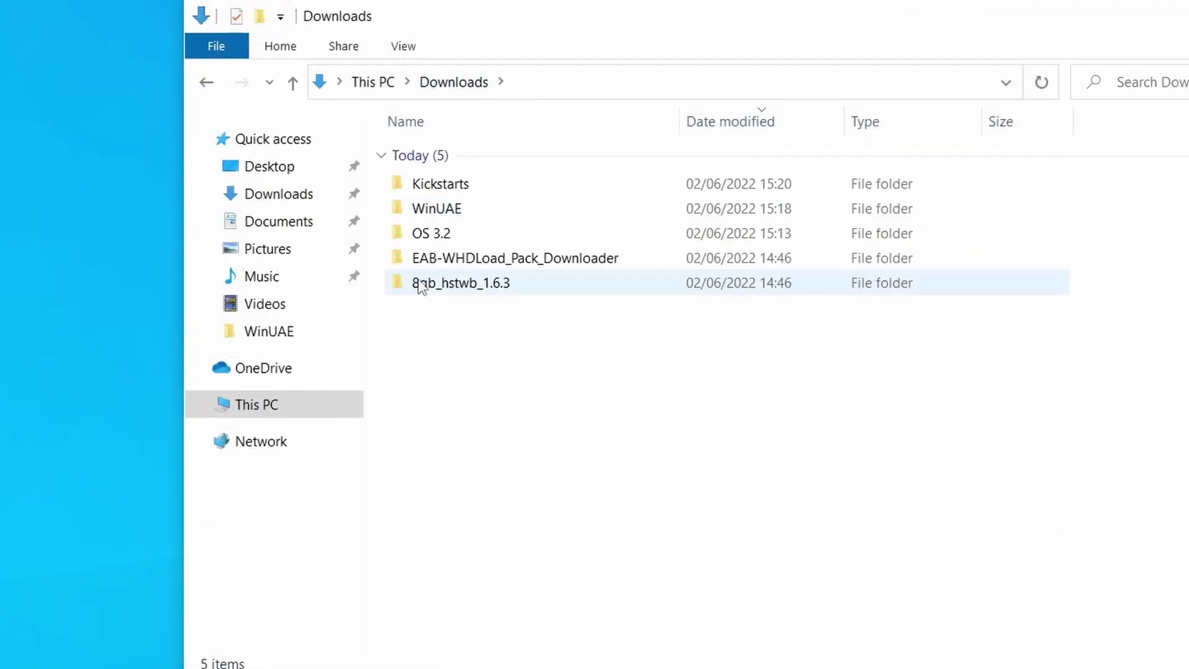
{"action": "double_click", "coordinate": [443, 240]}
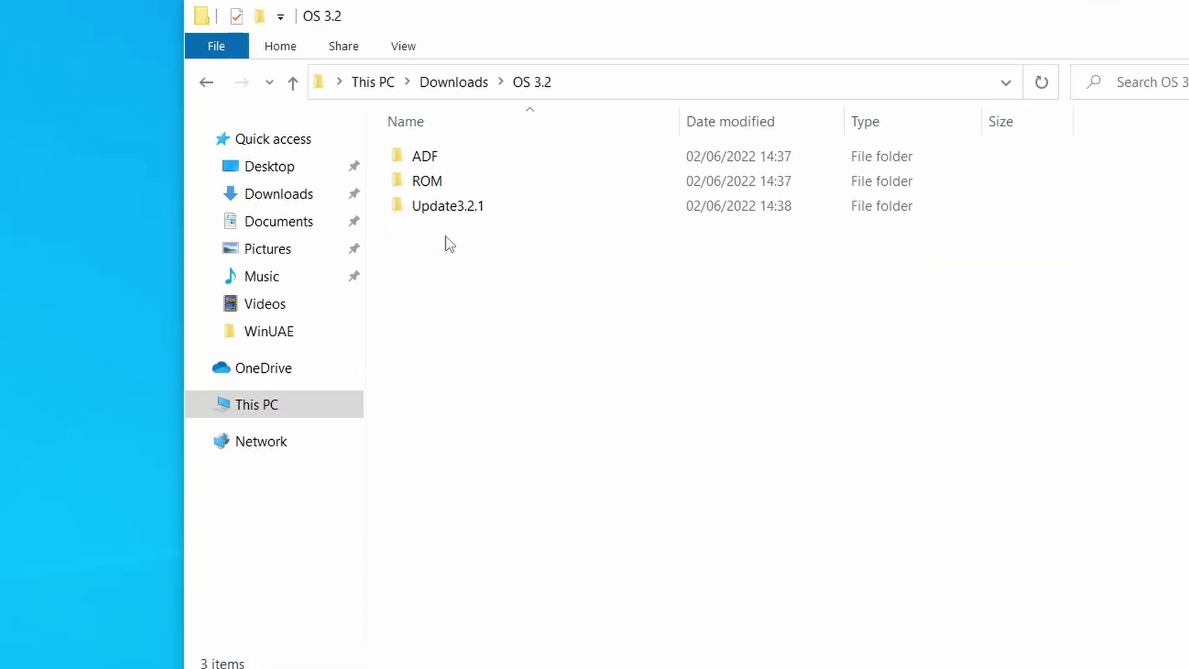
{"action": "double_click", "coordinate": [425, 155]}
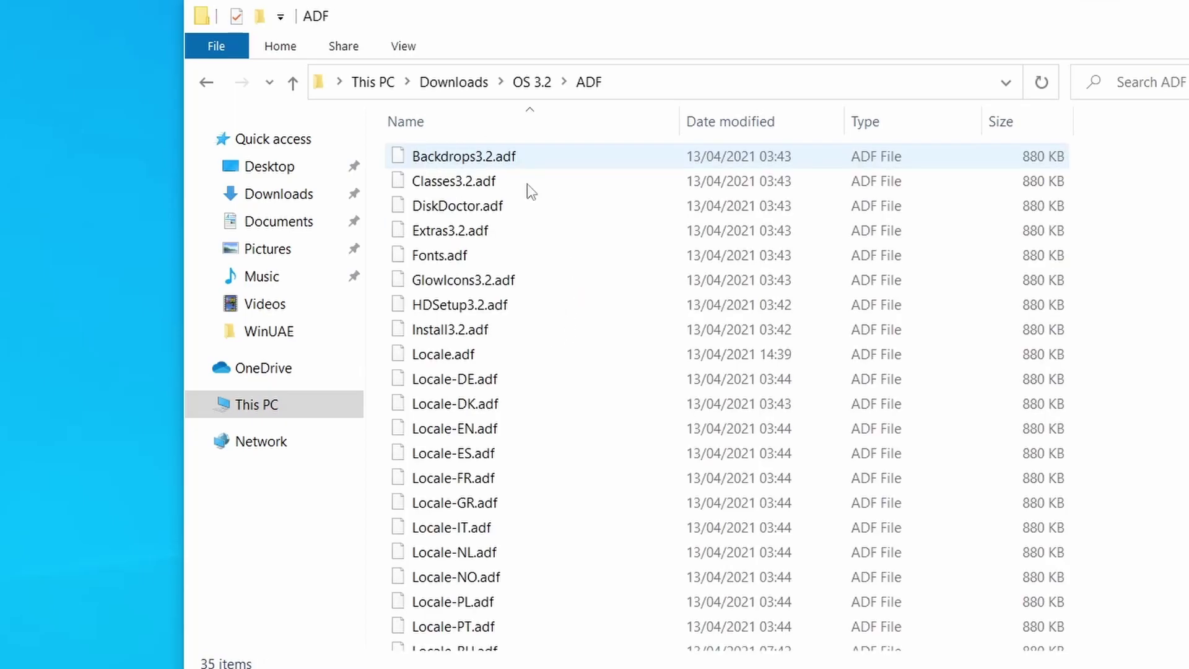
{"action": "scroll", "coordinate": [457, 277], "scroll_direction": "down", "scroll_amount": 5}
{"action": "scroll", "coordinate": [474, 290], "scroll_direction": "up", "scroll_amount": 5}
{"action": "left_click", "coordinate": [531, 82]}
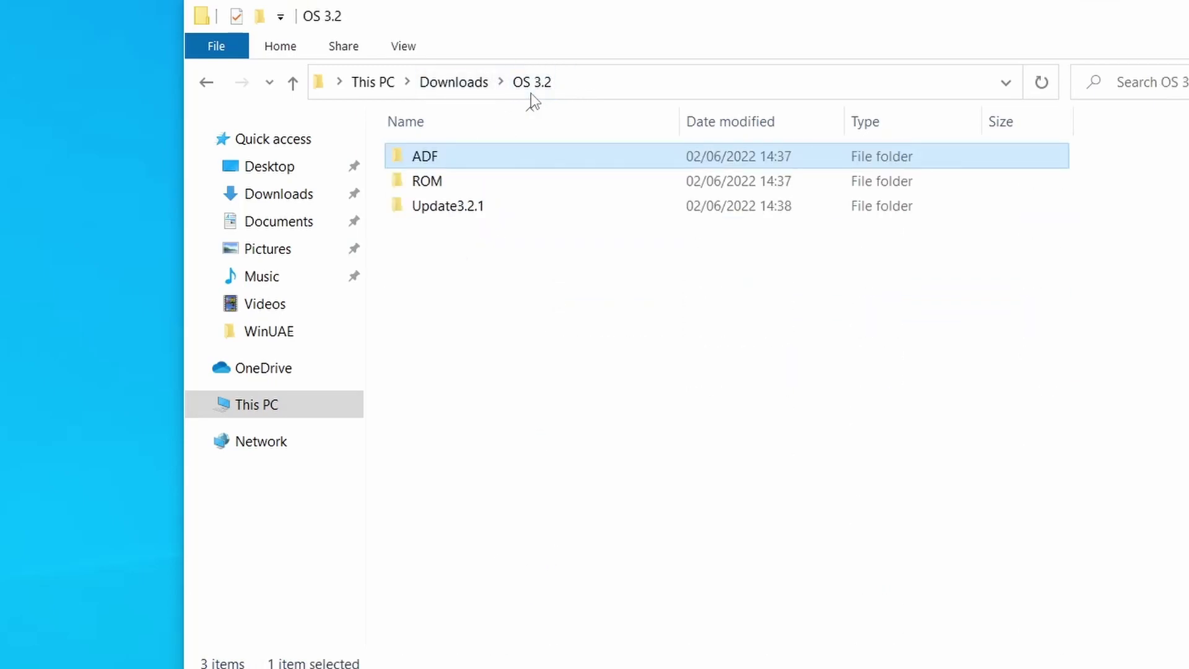
Examine the ROM and Update3.2.1 folders inside OS 3.2 and return to Downloads
{"action": "double_click", "coordinate": [459, 182]}
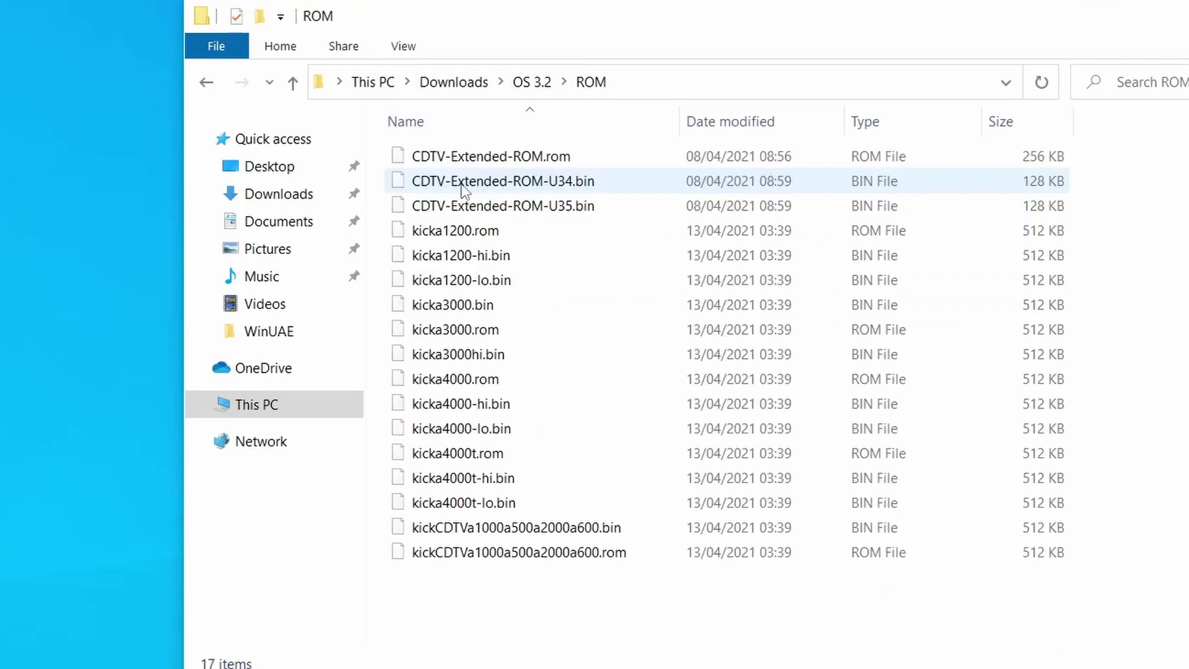
{"action": "left_click", "coordinate": [533, 85]}
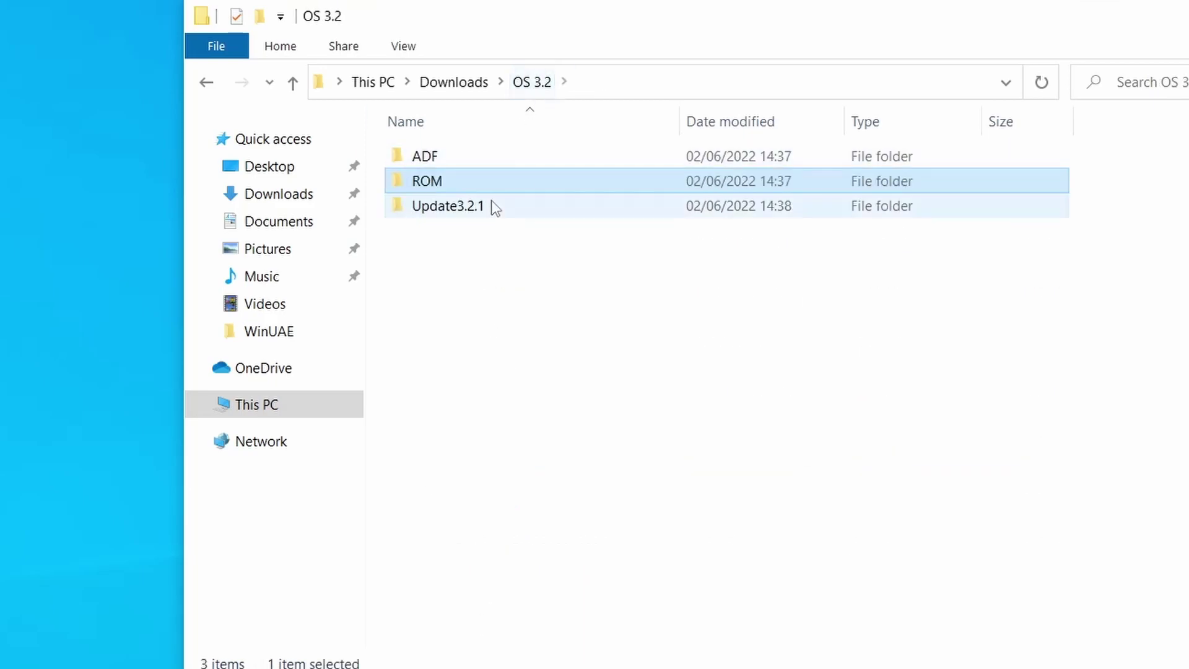
{"action": "left_click", "coordinate": [460, 210]}
{"action": "left_click", "coordinate": [468, 249]}
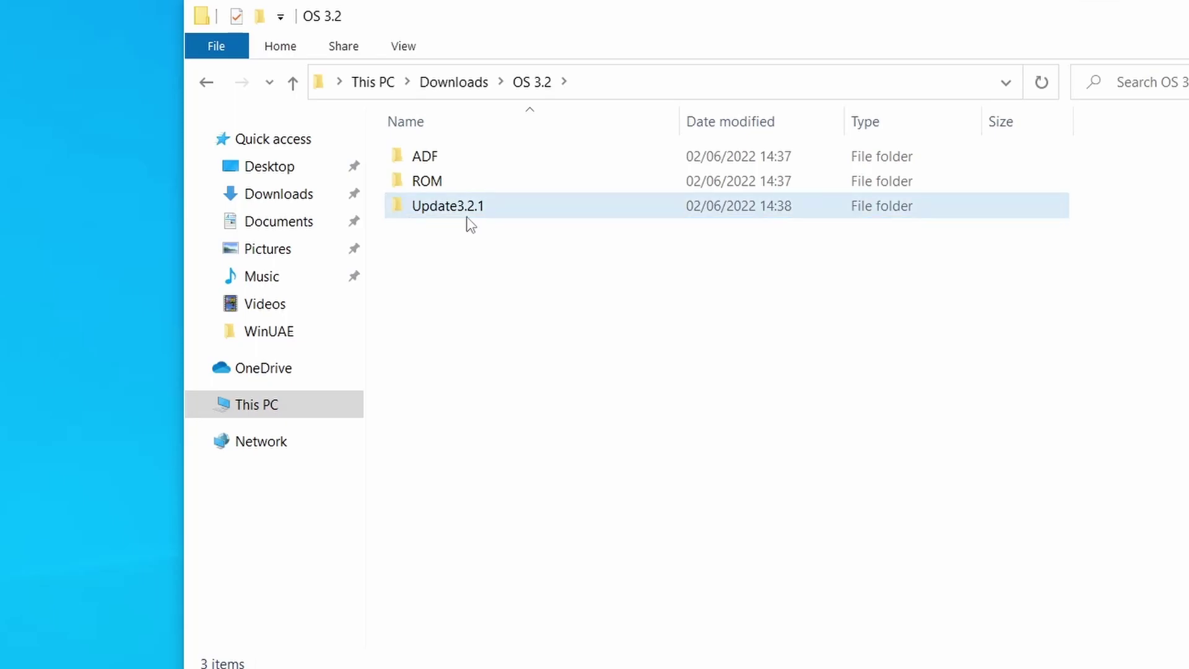
{"action": "double_click", "coordinate": [474, 220]}
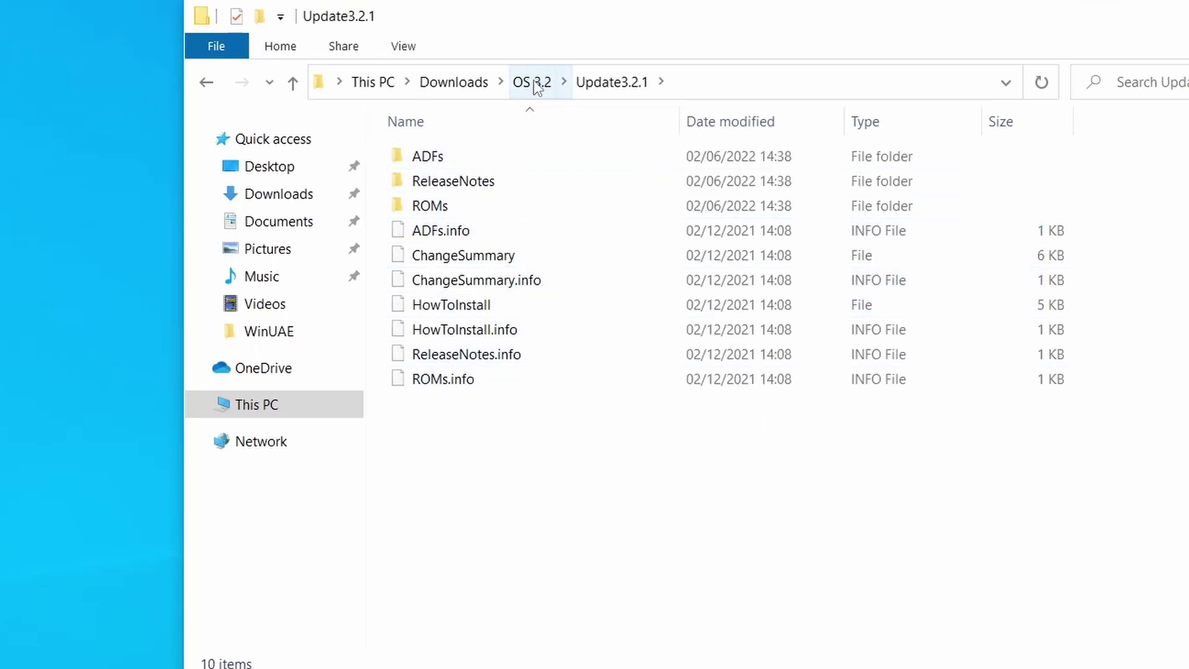
{"action": "left_click", "coordinate": [441, 81]}
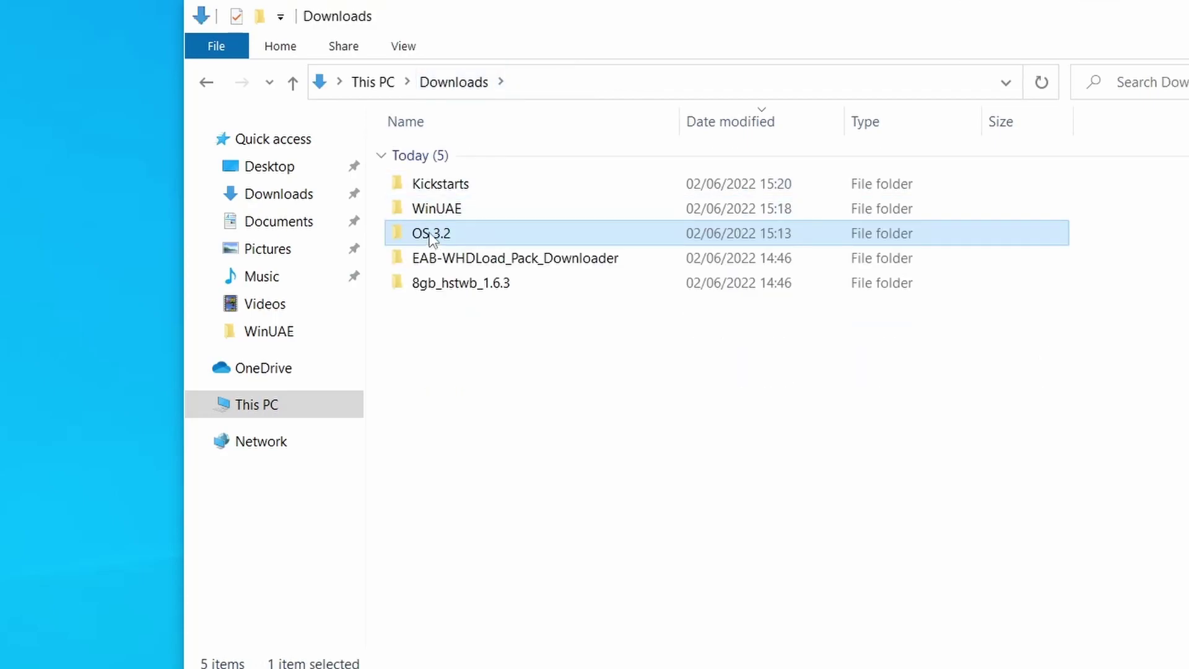
Examine the Commodore_Amiga_-_WHDLoad_-_Games folder in the EAB-WHDLoad_Pack_Downloader's dated download folder and return to Downloads
{"action": "left_click", "coordinate": [625, 476]}
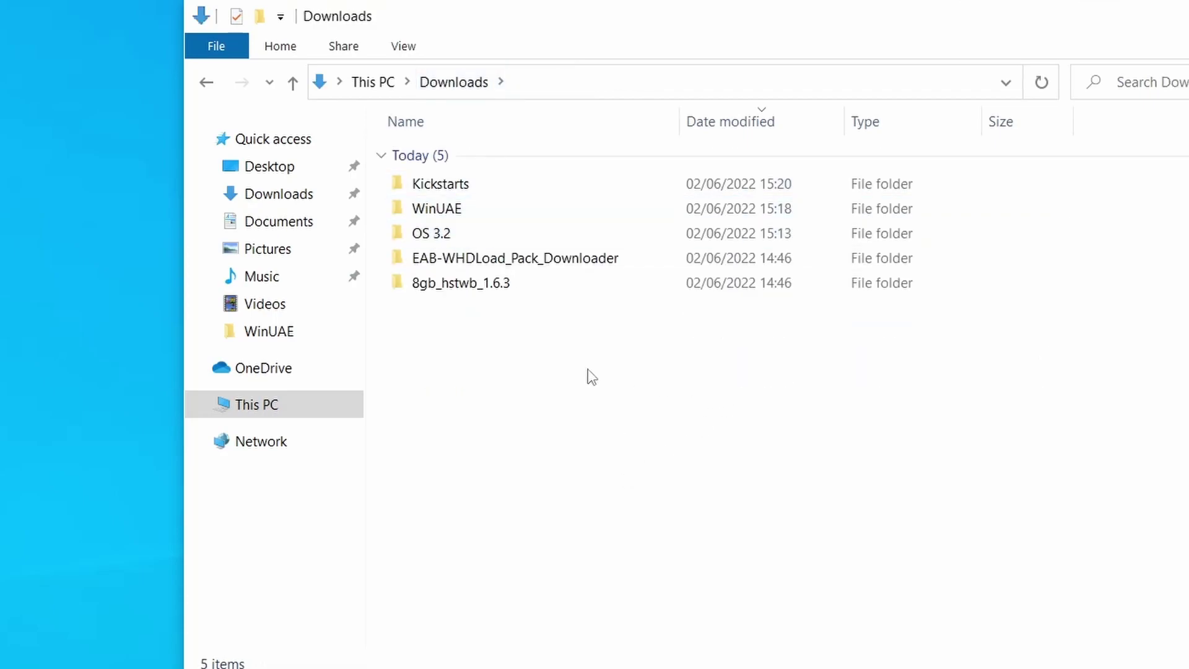
{"action": "left_click", "coordinate": [500, 267]}
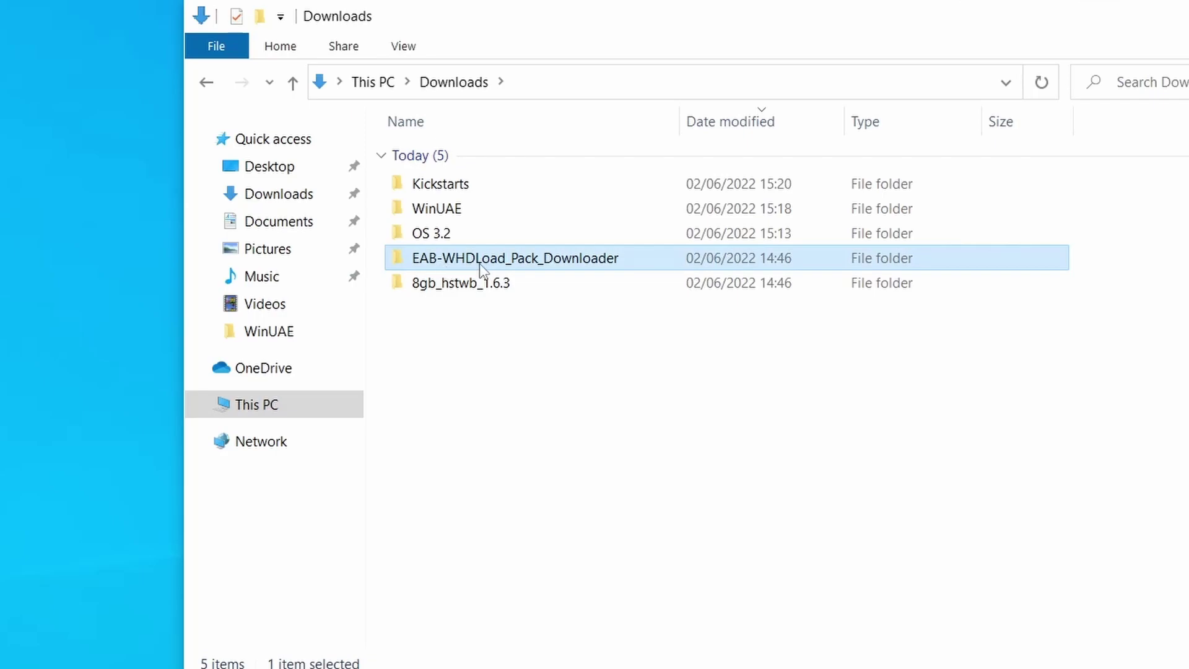
{"action": "double_click", "coordinate": [575, 259]}
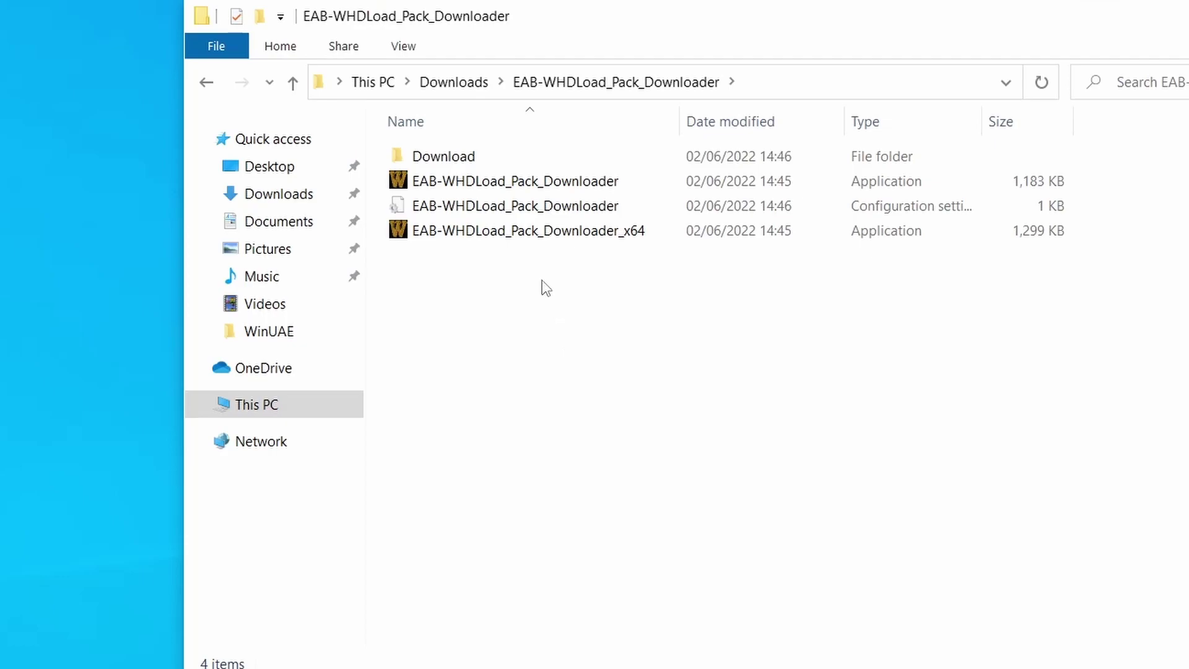
{"action": "double_click", "coordinate": [442, 158]}
{"action": "double_click", "coordinate": [440, 157]}
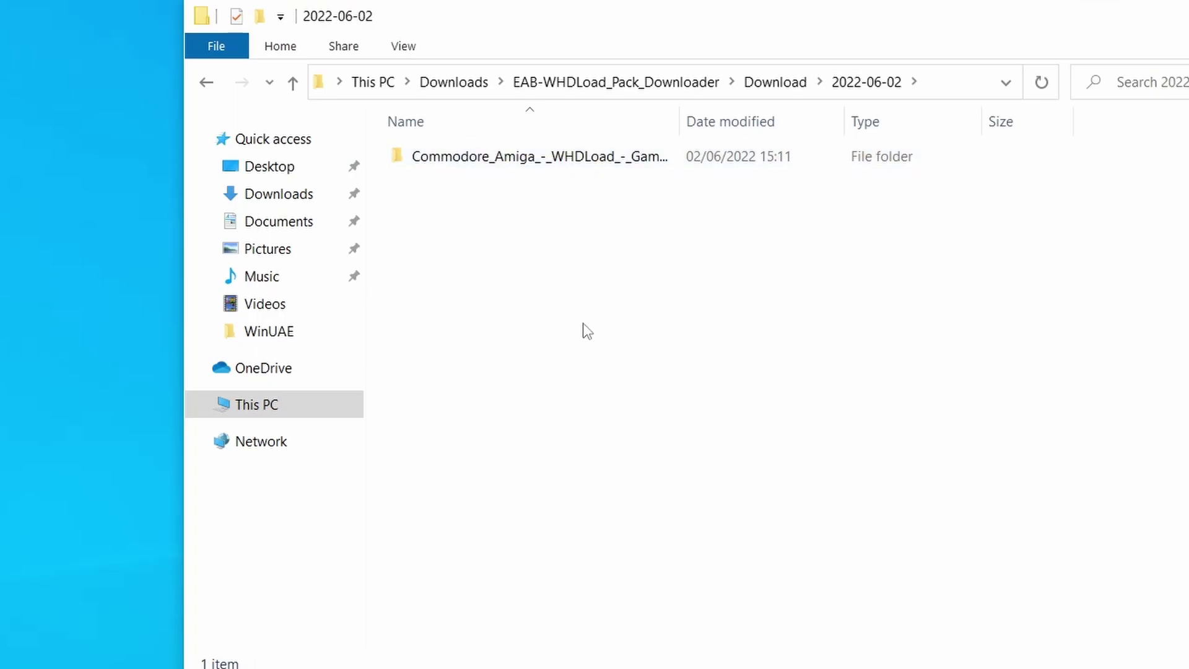
{"action": "double_click", "coordinate": [485, 158]}
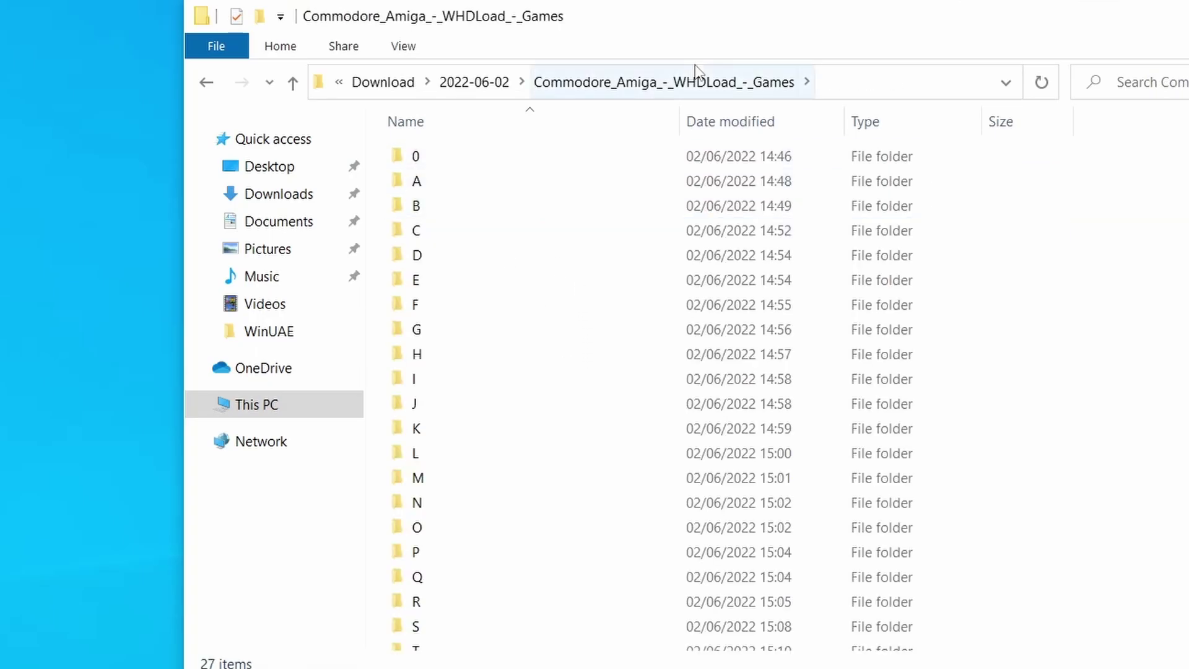
{"action": "scroll", "coordinate": [515, 266], "scroll_direction": "down", "scroll_amount": 2}
{"action": "scroll", "coordinate": [527, 372], "scroll_direction": "up", "scroll_amount": 2}
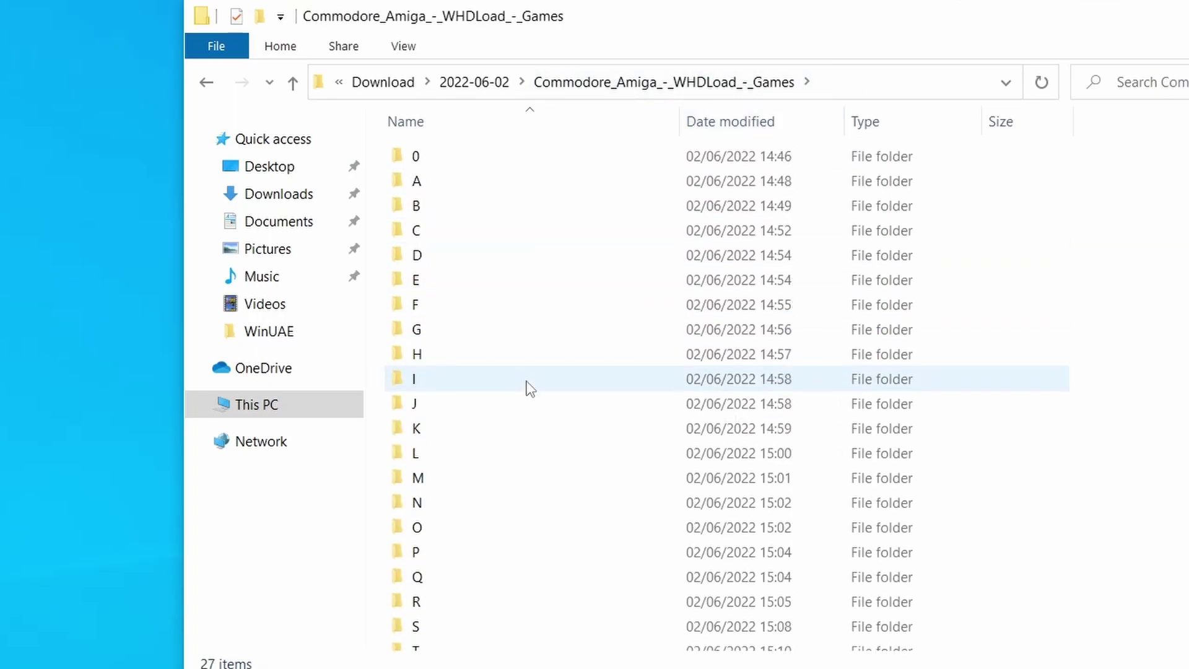
{"action": "left_click", "coordinate": [478, 85]}
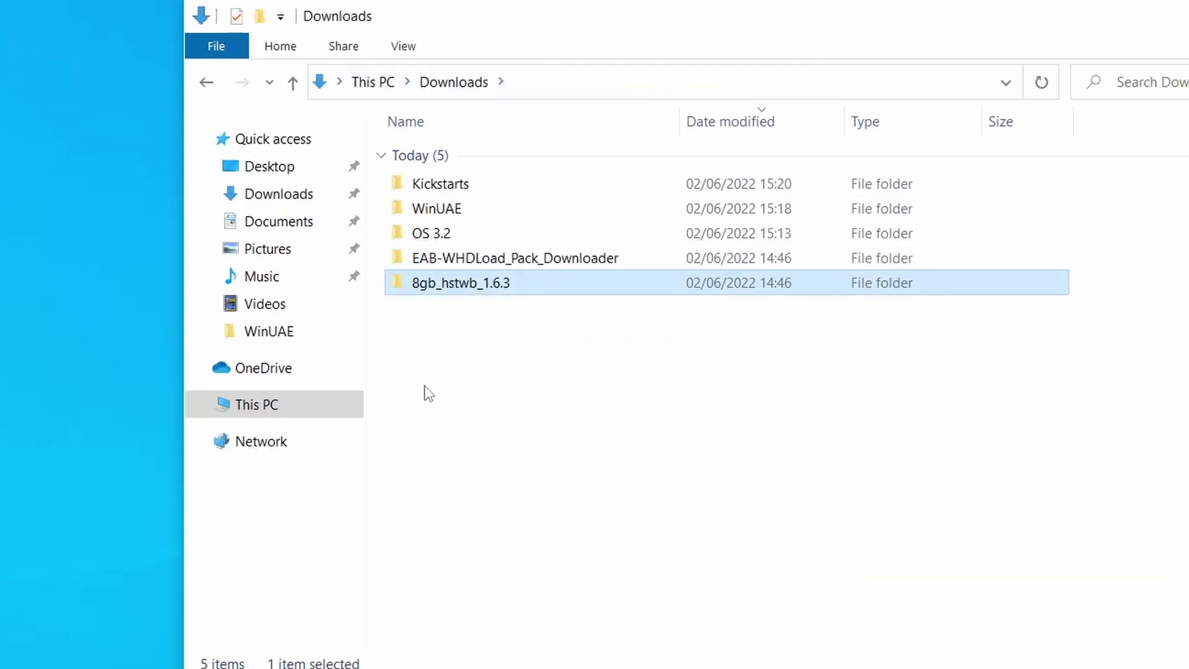
Open the 8gb_hstwb_1.6.3 folder and select the hstwb_image_setup Windows command script
{"action": "double_click", "coordinate": [487, 288]}
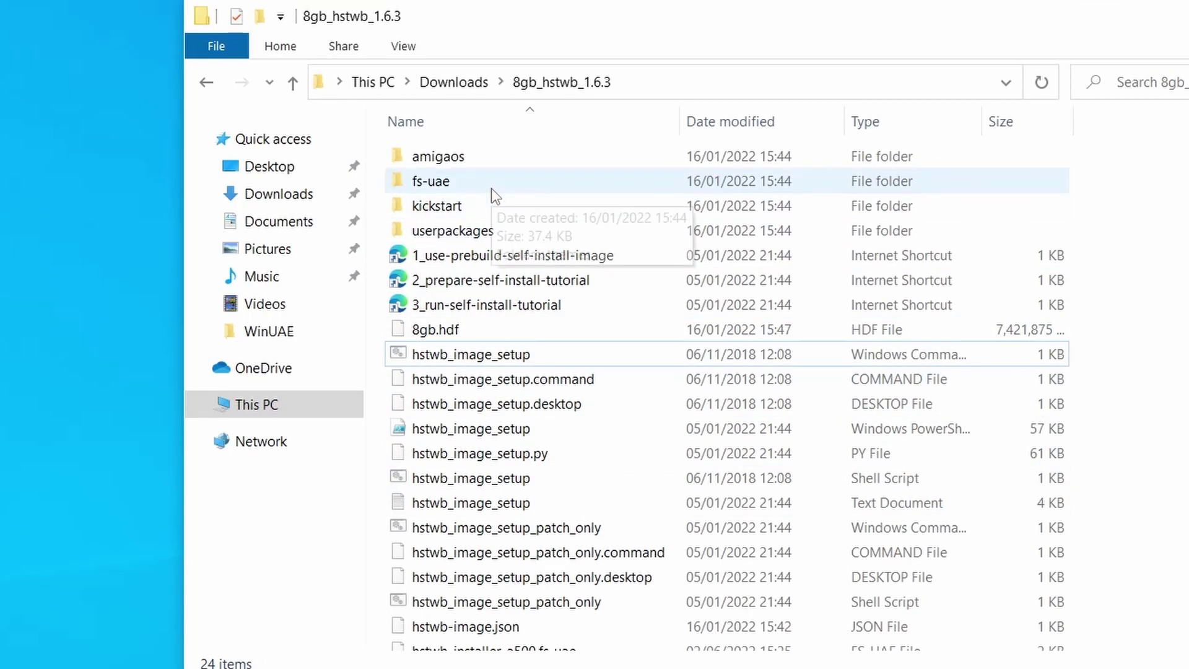
{"action": "left_click", "coordinate": [449, 376]}
{"action": "left_click", "coordinate": [448, 358]}
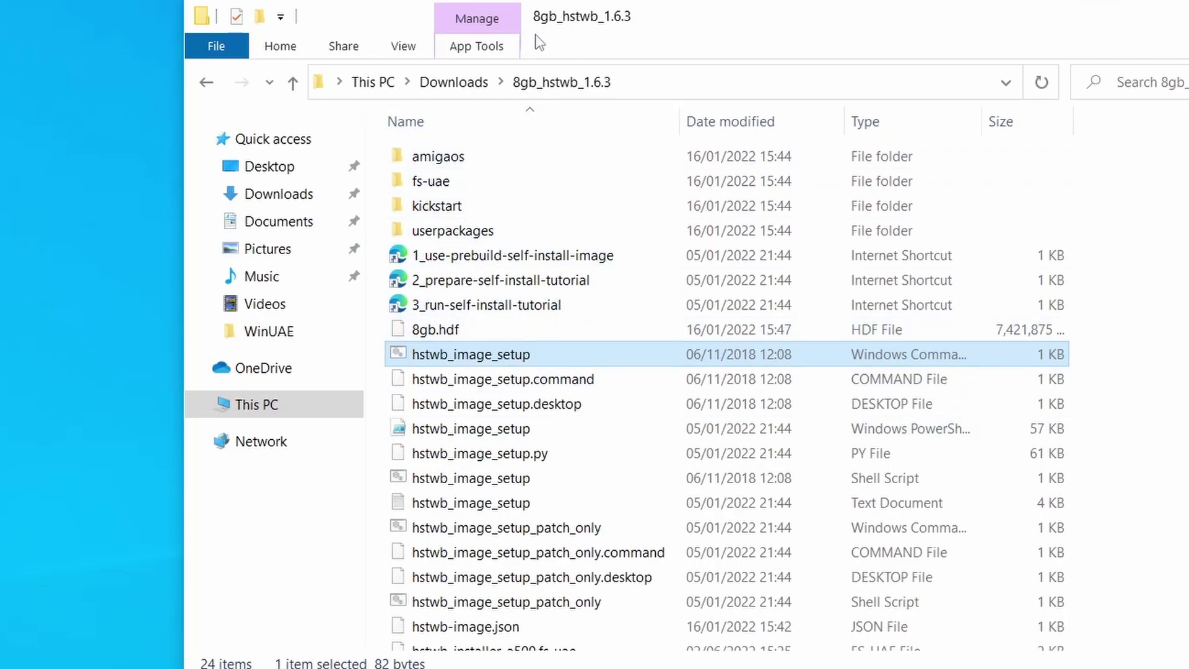
Arrange the 8gb_hstwb_1.6.3 window beside a second window showing Downloads and select the amigaos folder
{"action": "right_click", "coordinate": [440, 87]}
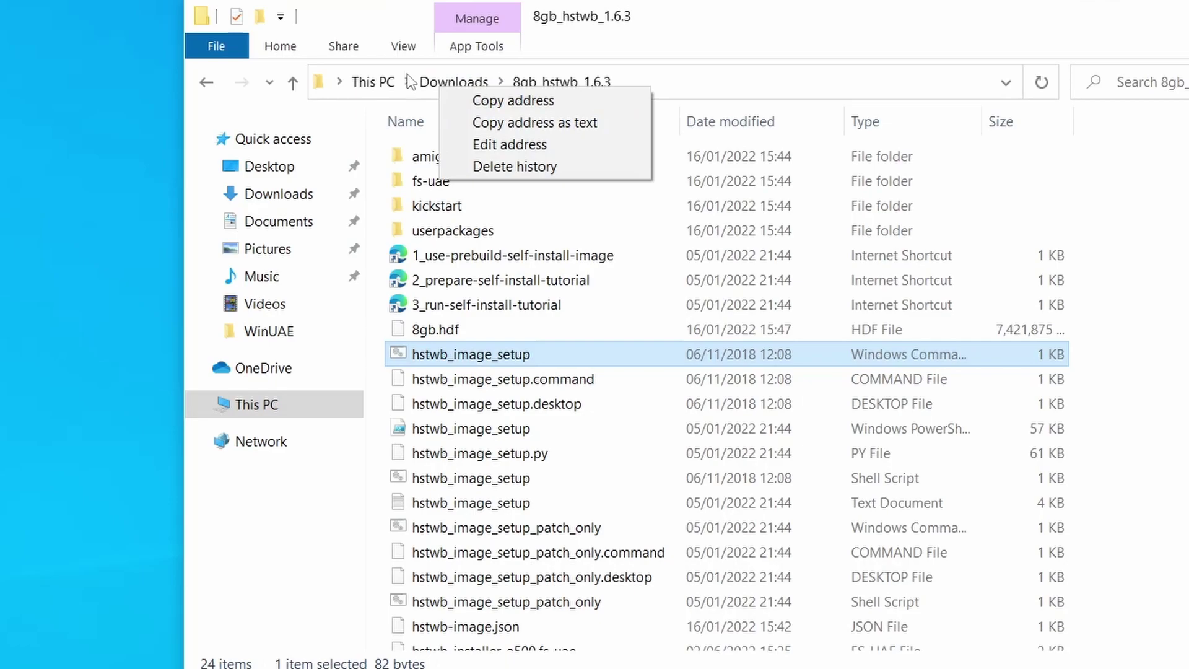
{"action": "key", "text": "alt+Tab"}
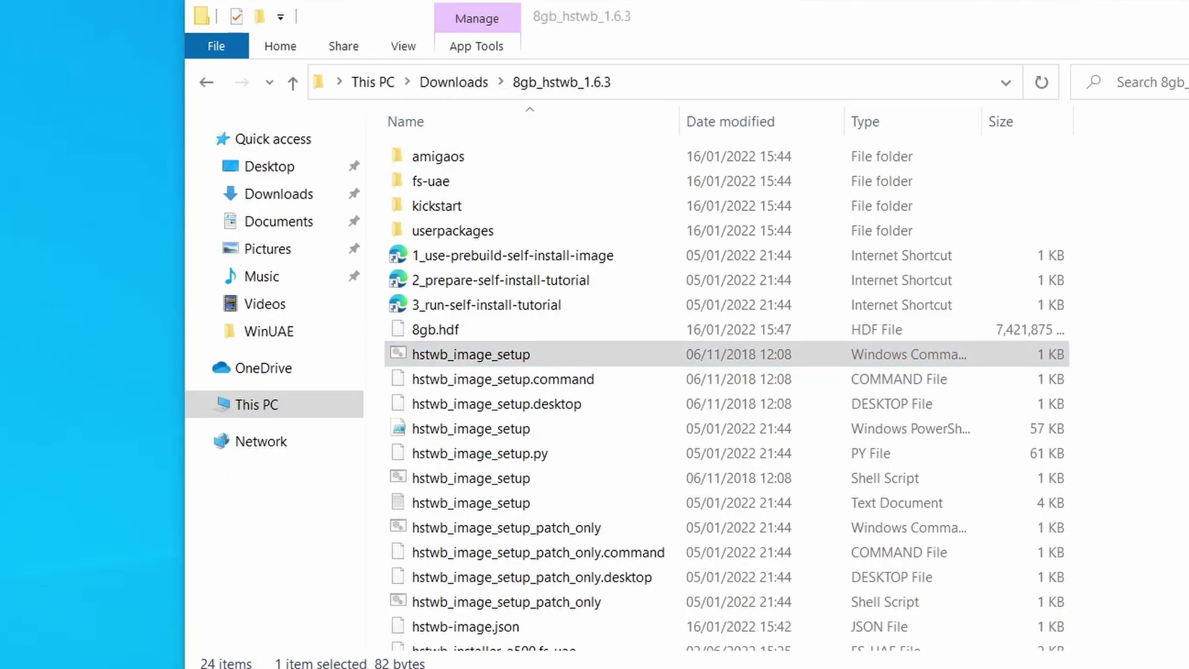
{"action": "left_click_drag", "start_coordinate": [604, 22], "coordinate": [930, 62]}
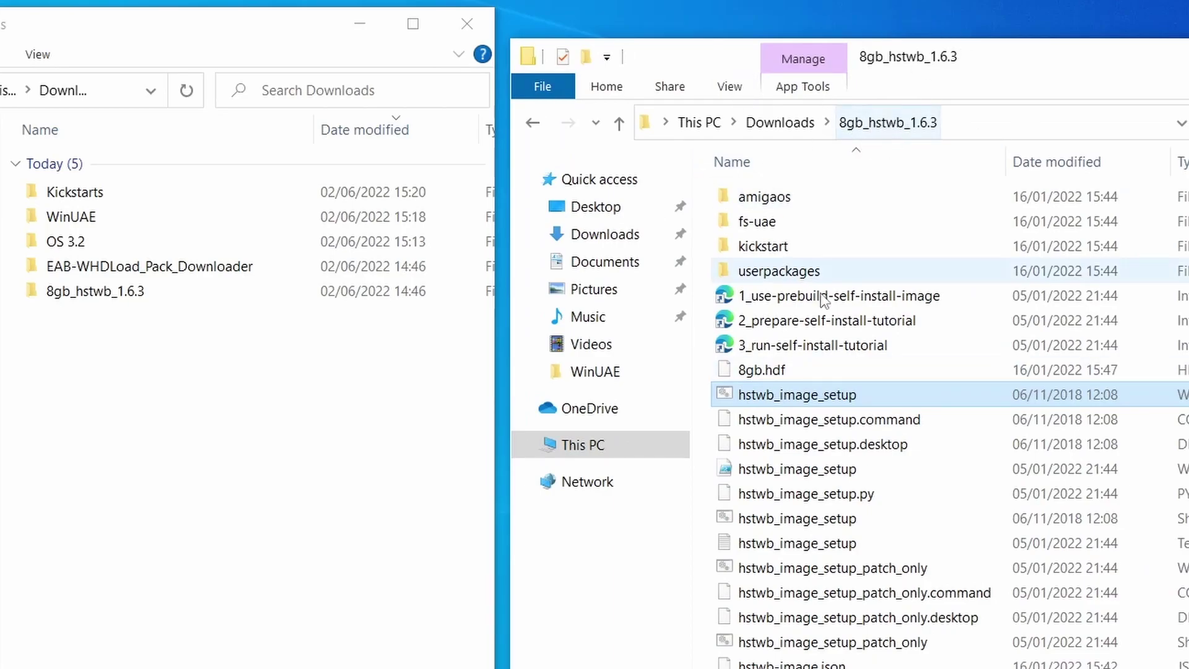
{"action": "left_click", "coordinate": [138, 406]}
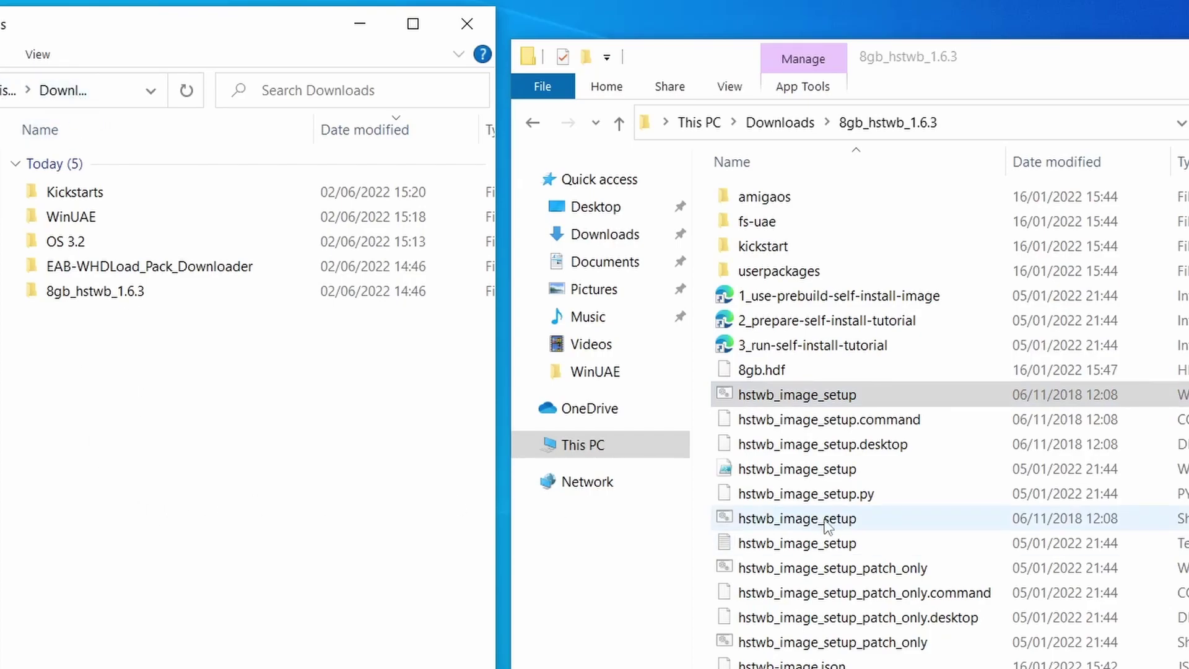
{"action": "left_click", "coordinate": [780, 197]}
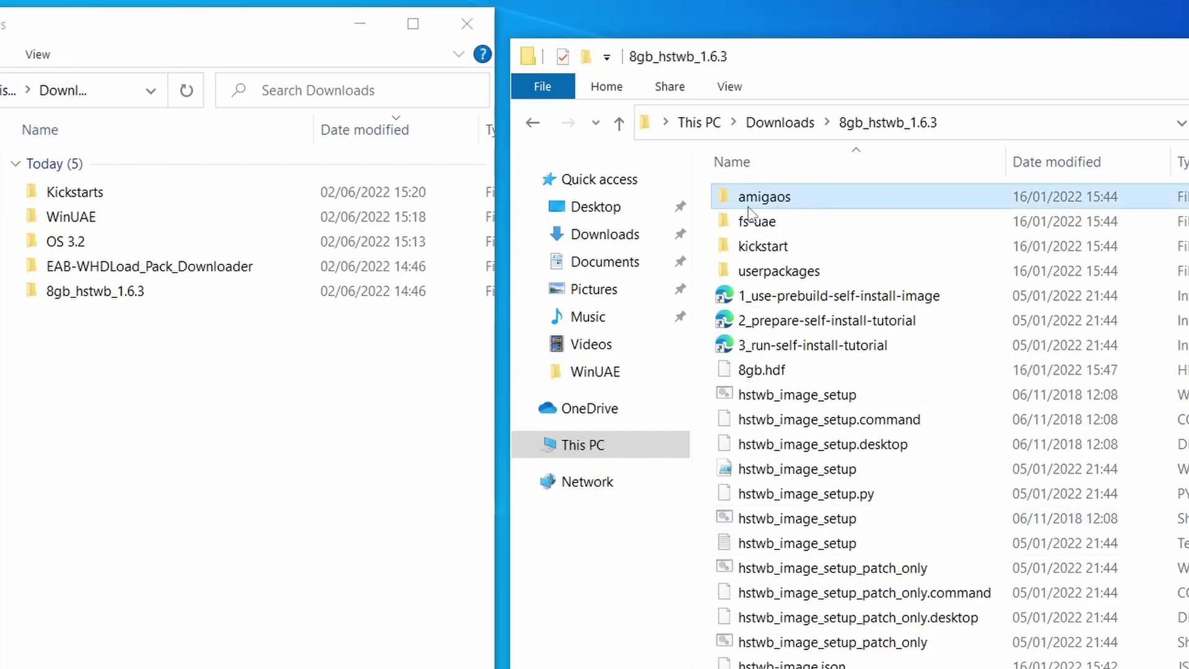
Open the amiga-os-3.2 folder inside amigaos and read through its readme for the files to copy
{"action": "double_click", "coordinate": [780, 198]}
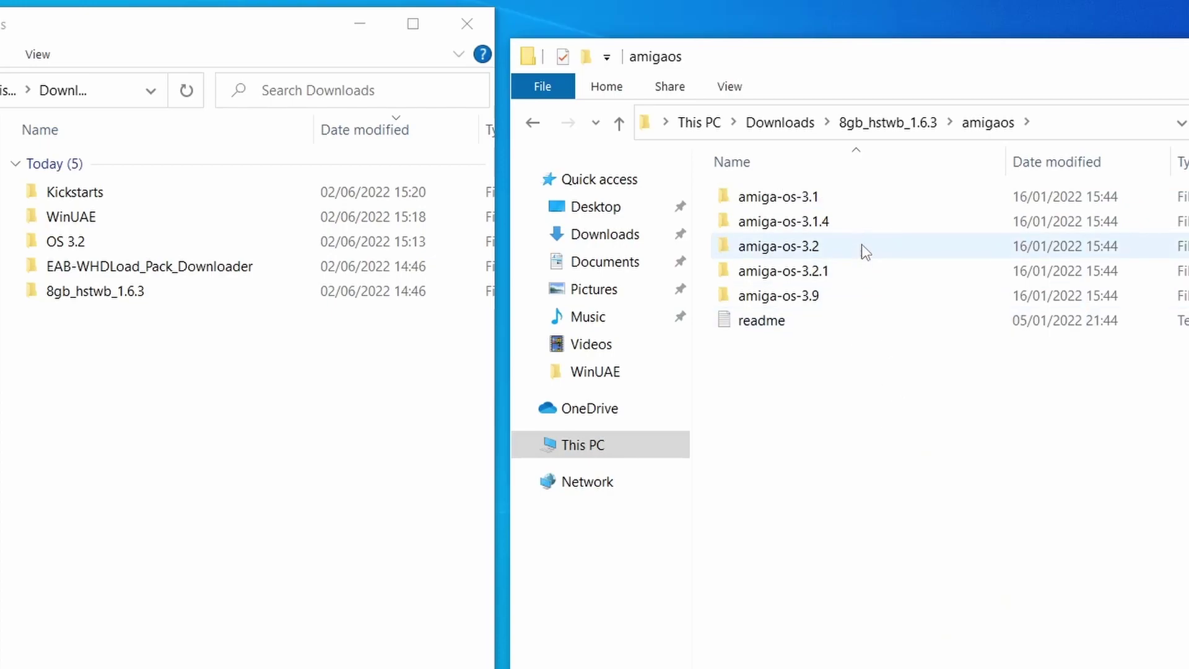
{"action": "double_click", "coordinate": [807, 256]}
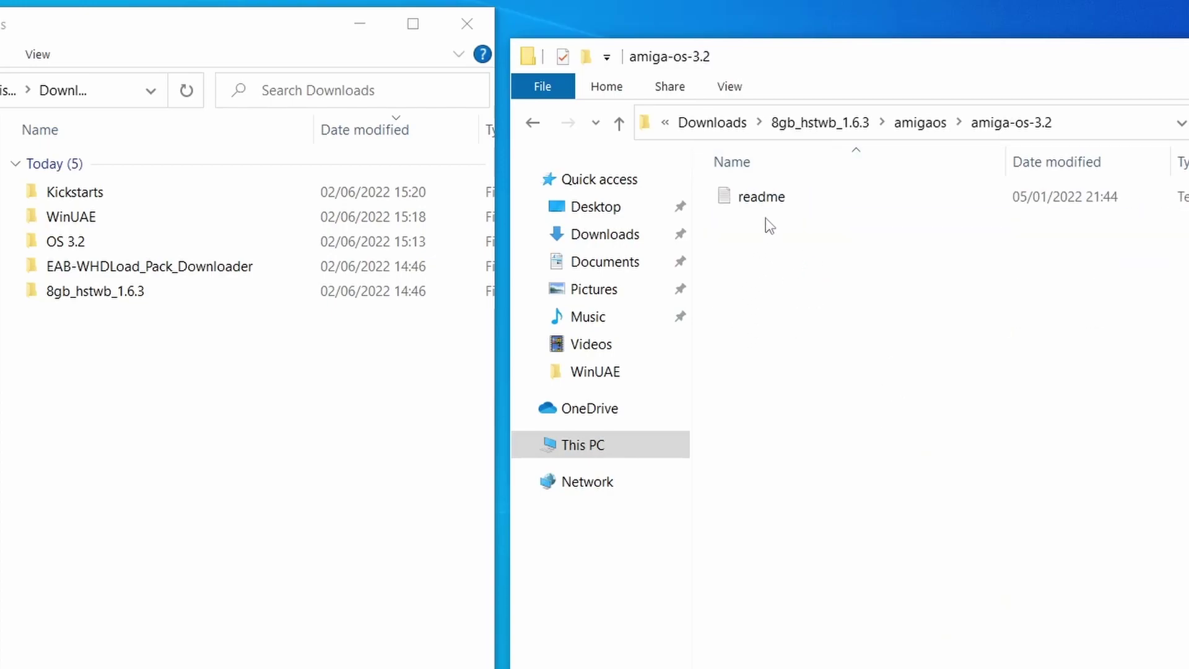
{"action": "double_click", "coordinate": [752, 200]}
{"action": "scroll", "coordinate": [144, 296], "scroll_direction": "down", "scroll_amount": 4}
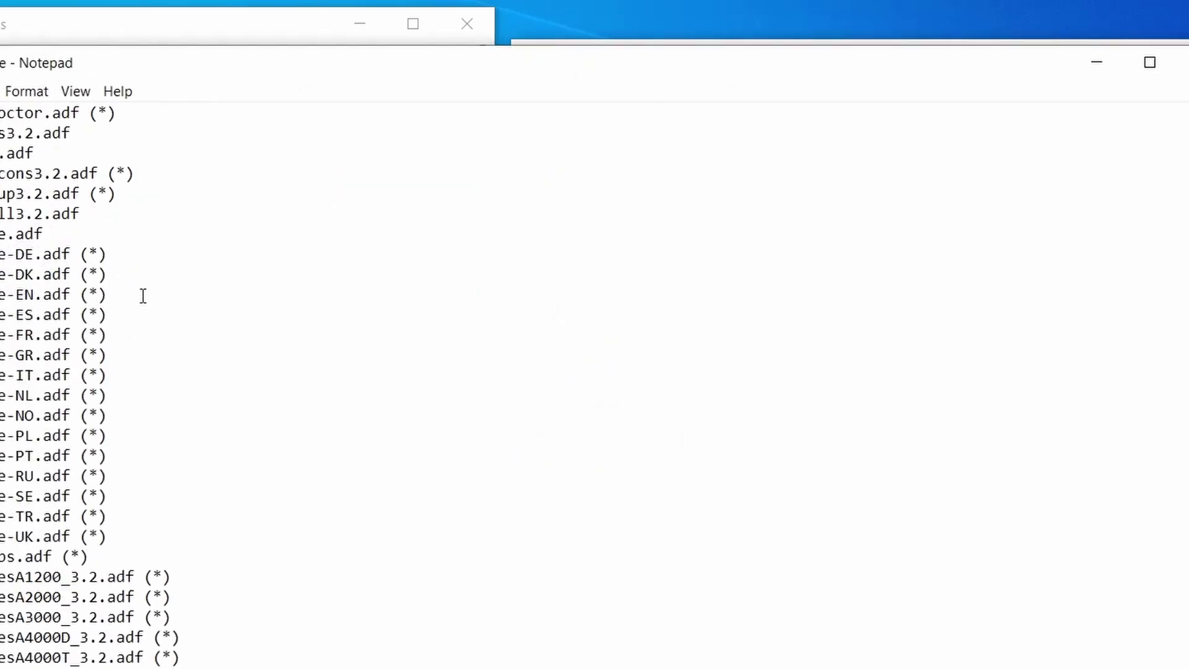
{"action": "scroll", "coordinate": [146, 297], "scroll_direction": "up", "scroll_amount": 4}
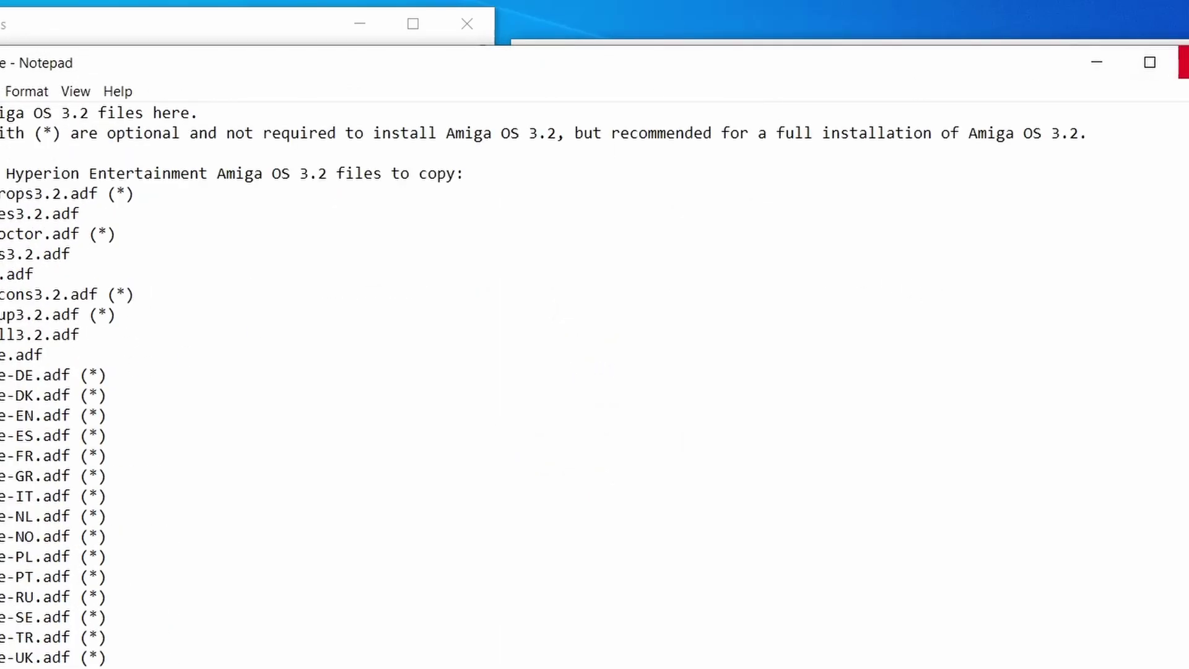
{"action": "left_click", "coordinate": [1178, 62]}
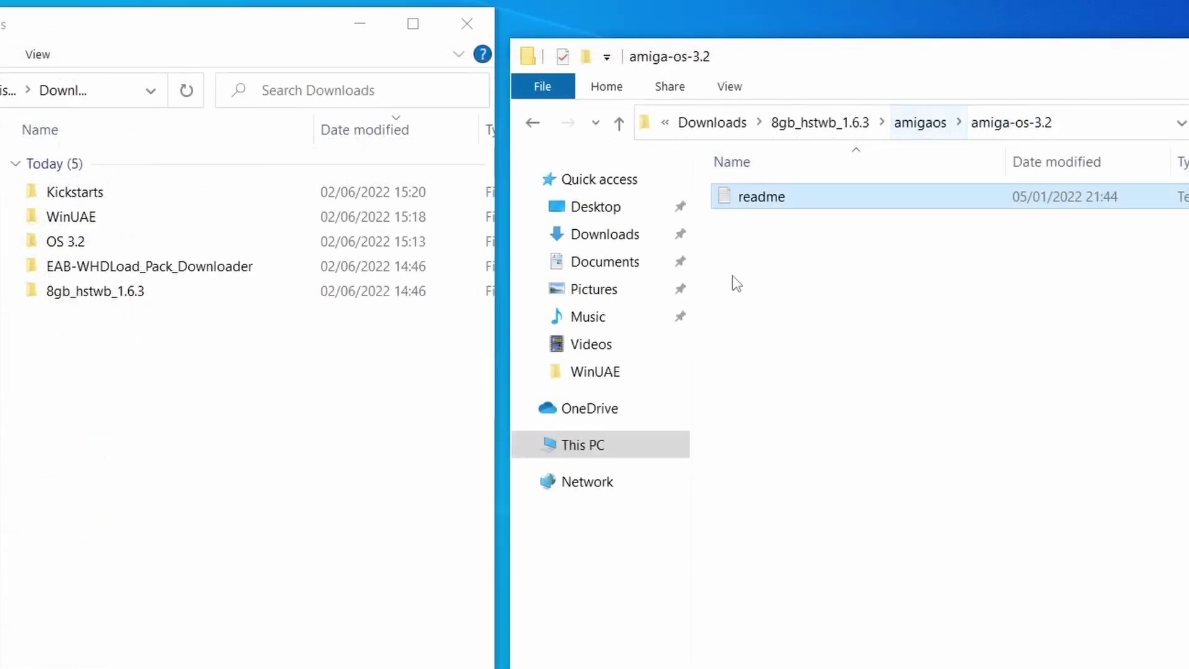
Copy all files from the ADF folder of OS 3.2 into the amiga-os-3.2 folder, using Explorer for the paste
{"action": "double_click", "coordinate": [80, 243]}
{"action": "double_click", "coordinate": [67, 166]}
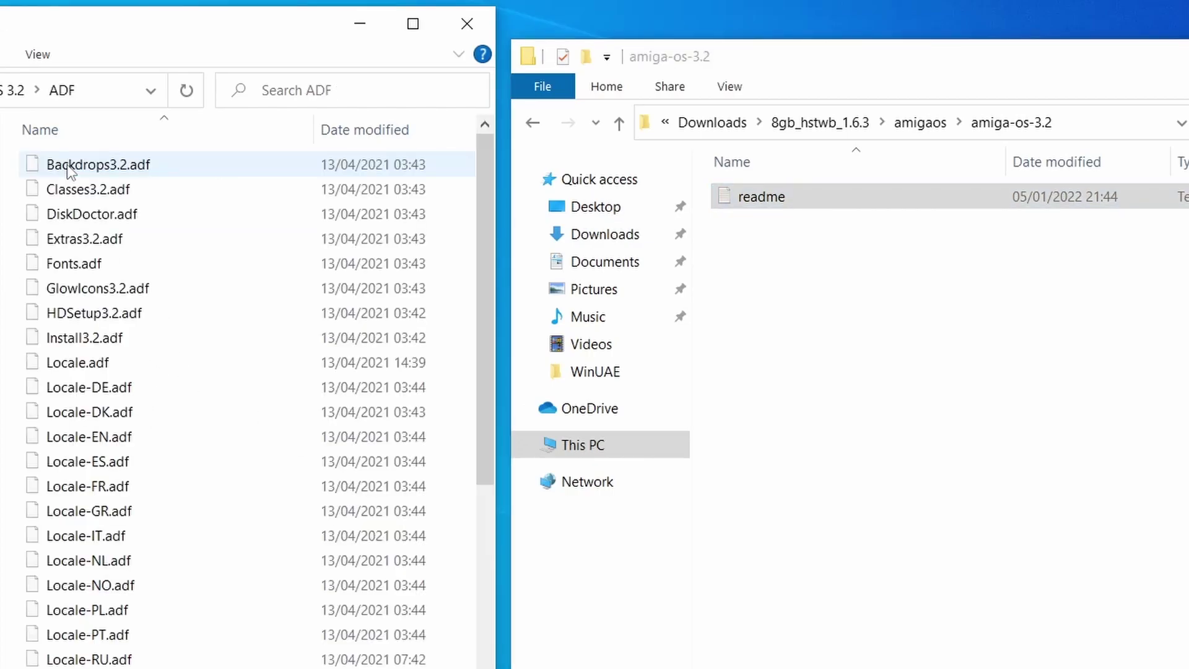
{"action": "key", "text": "ctrl+a"}
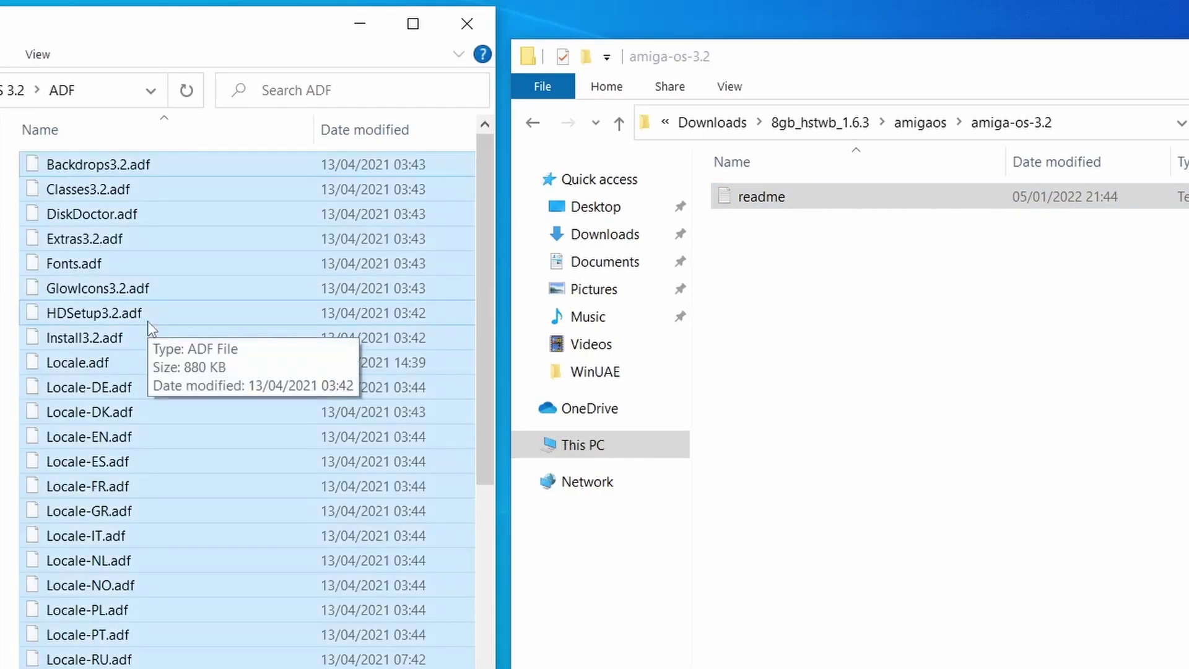
{"action": "left_click", "coordinate": [888, 358]}
{"action": "key", "text": "ctrl+v"}
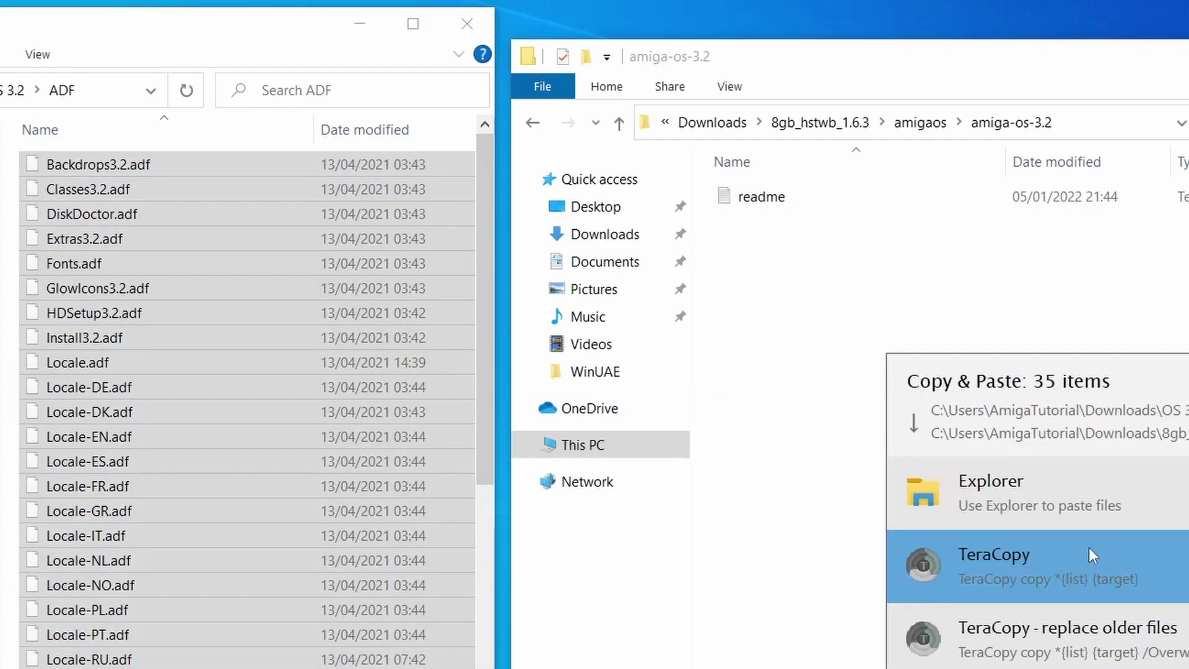
{"action": "left_click", "coordinate": [1005, 496]}
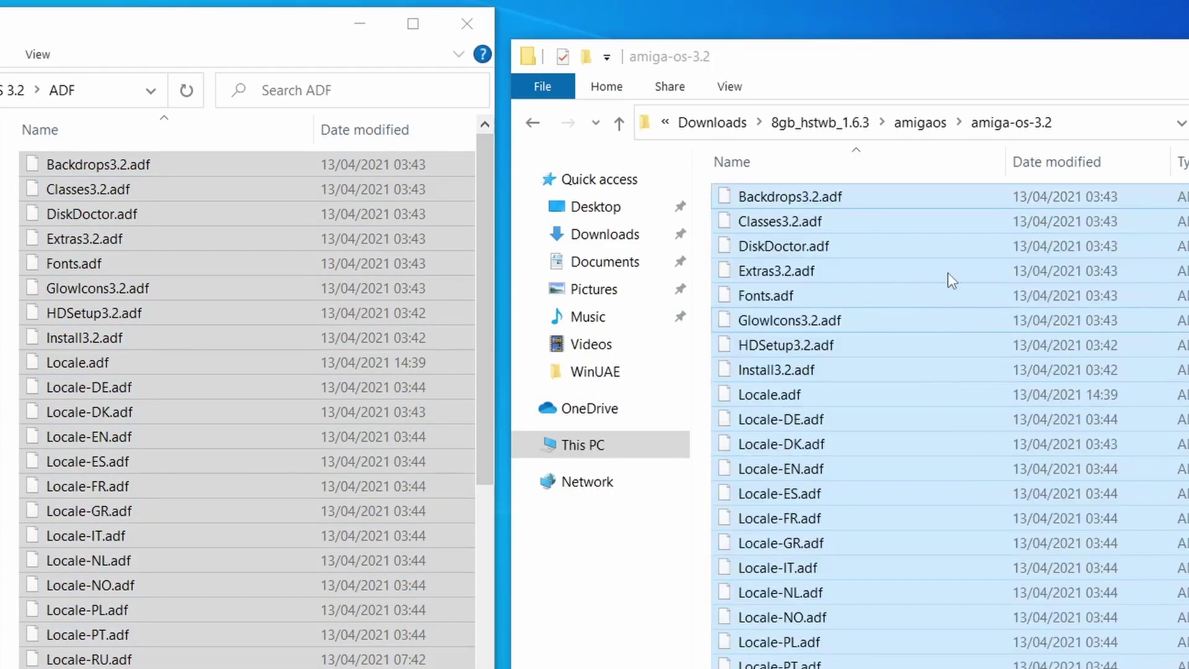
Copy all files from the ADFs folder of Update3.2.1 into the amiga-os-3.2.1 folder inside amigaos, using Explorer for the paste
{"action": "left_click", "coordinate": [922, 123]}
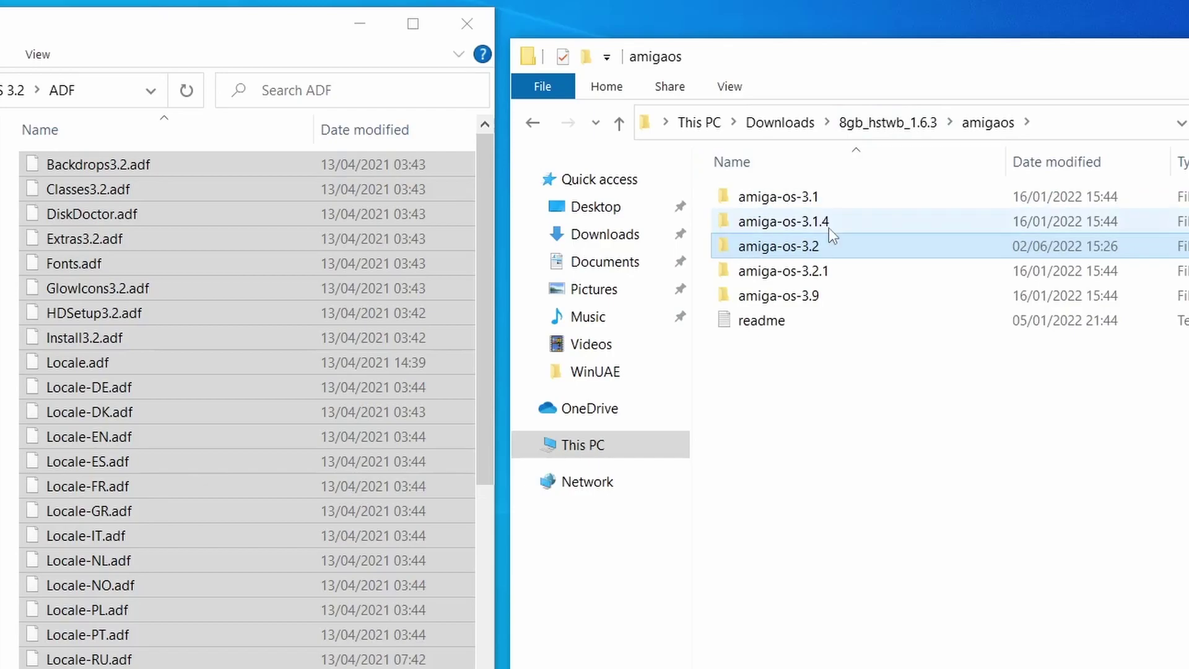
{"action": "left_click", "coordinate": [810, 279]}
{"action": "double_click", "coordinate": [812, 280]}
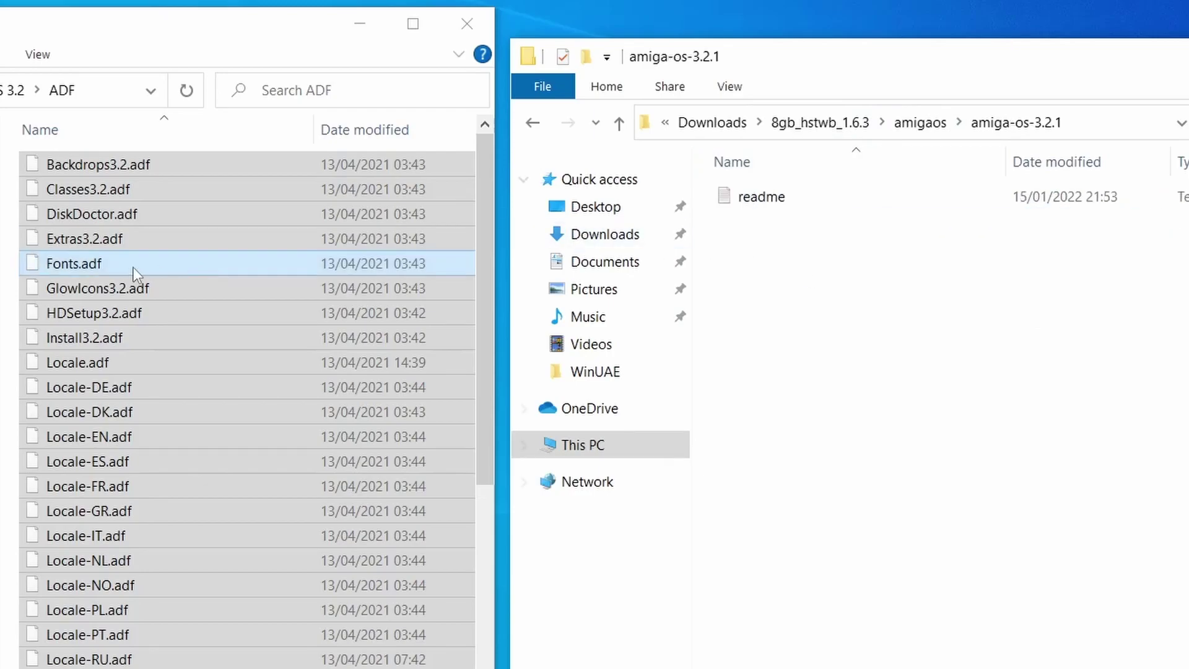
{"action": "left_click", "coordinate": [12, 96]}
{"action": "left_click", "coordinate": [11, 96]}
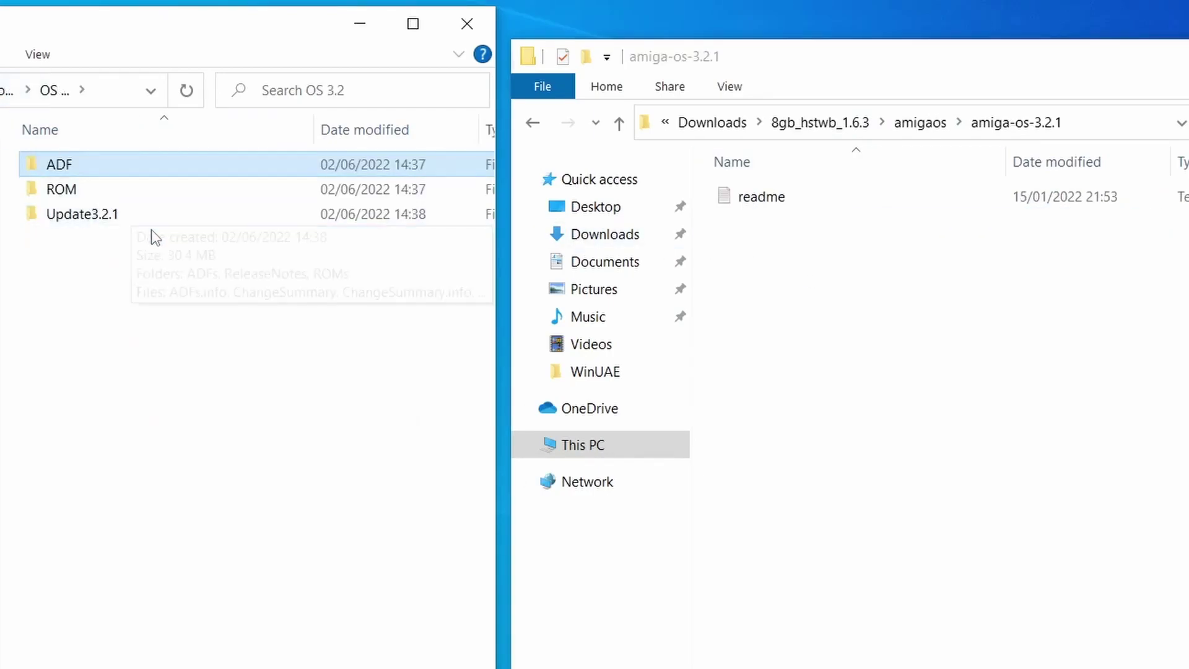
{"action": "double_click", "coordinate": [88, 217]}
{"action": "double_click", "coordinate": [108, 166]}
{"action": "key", "text": "ctrl+a"}
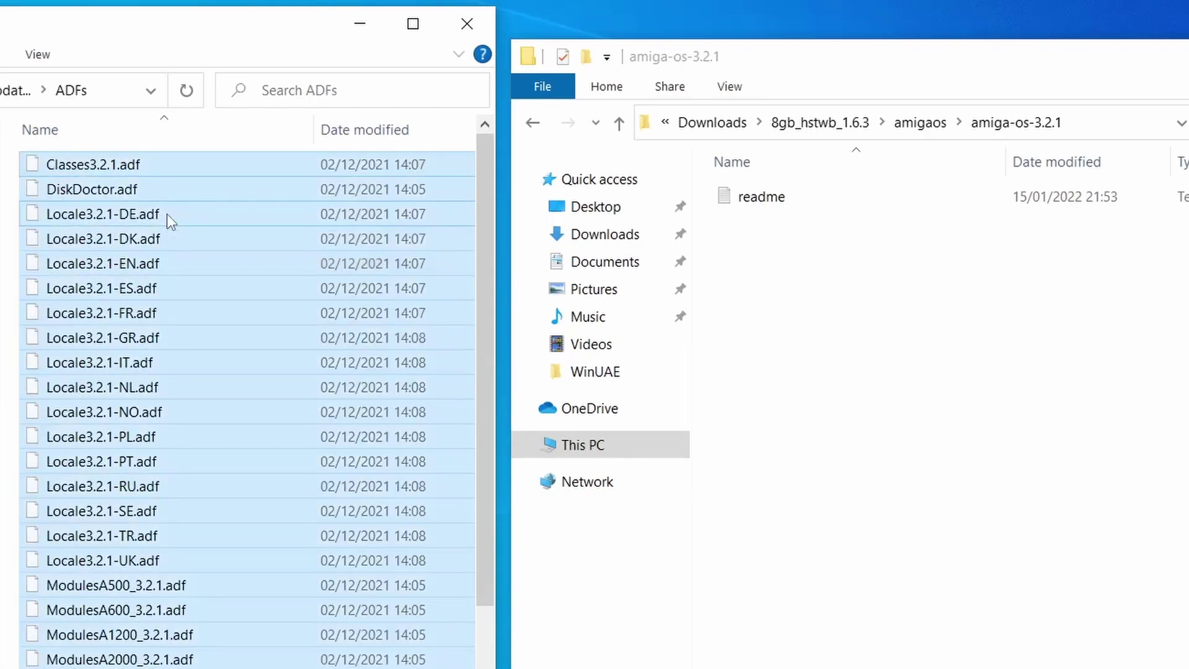
{"action": "left_click", "coordinate": [886, 358]}
{"action": "key", "text": "ctrl+v"}
{"action": "left_click", "coordinate": [972, 483]}
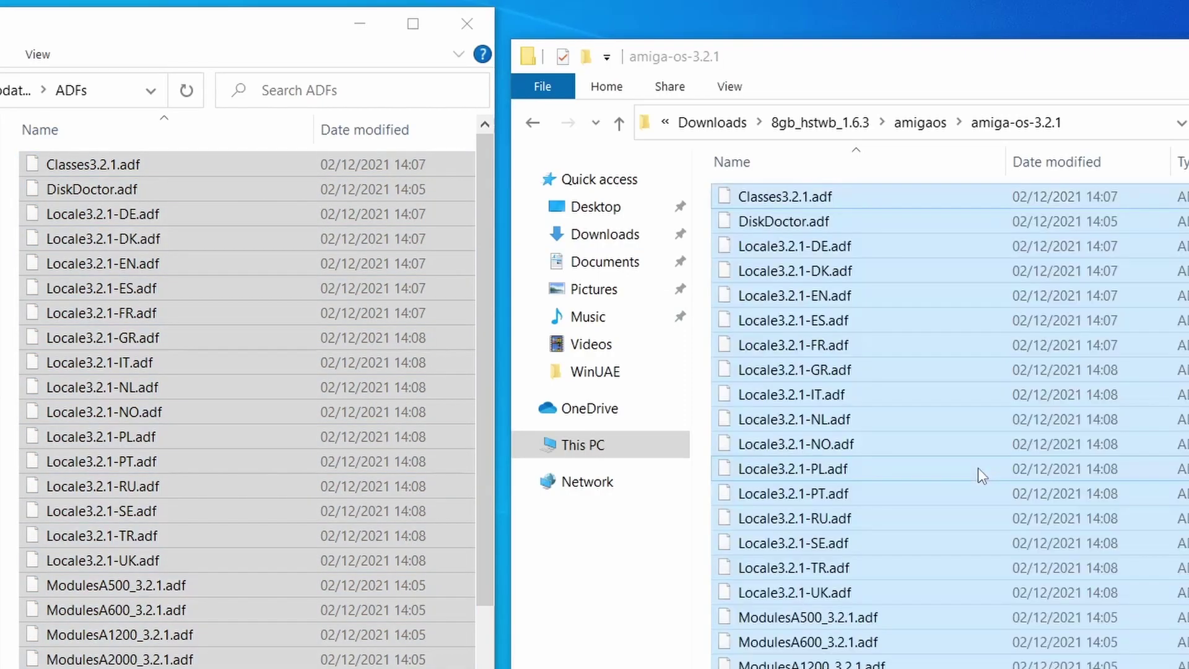
Open the kickstart folder inside 8gb_hstwb_1.6.3 and return the other window to Downloads
{"action": "left_click", "coordinate": [922, 124]}
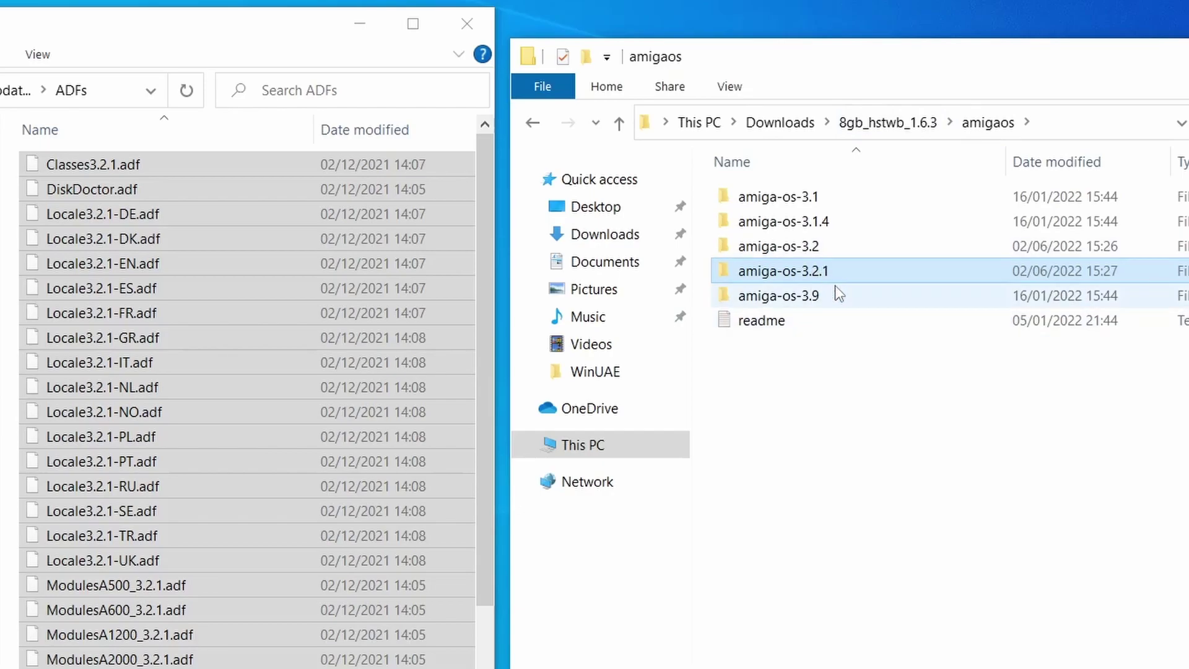
{"action": "left_click", "coordinate": [892, 122]}
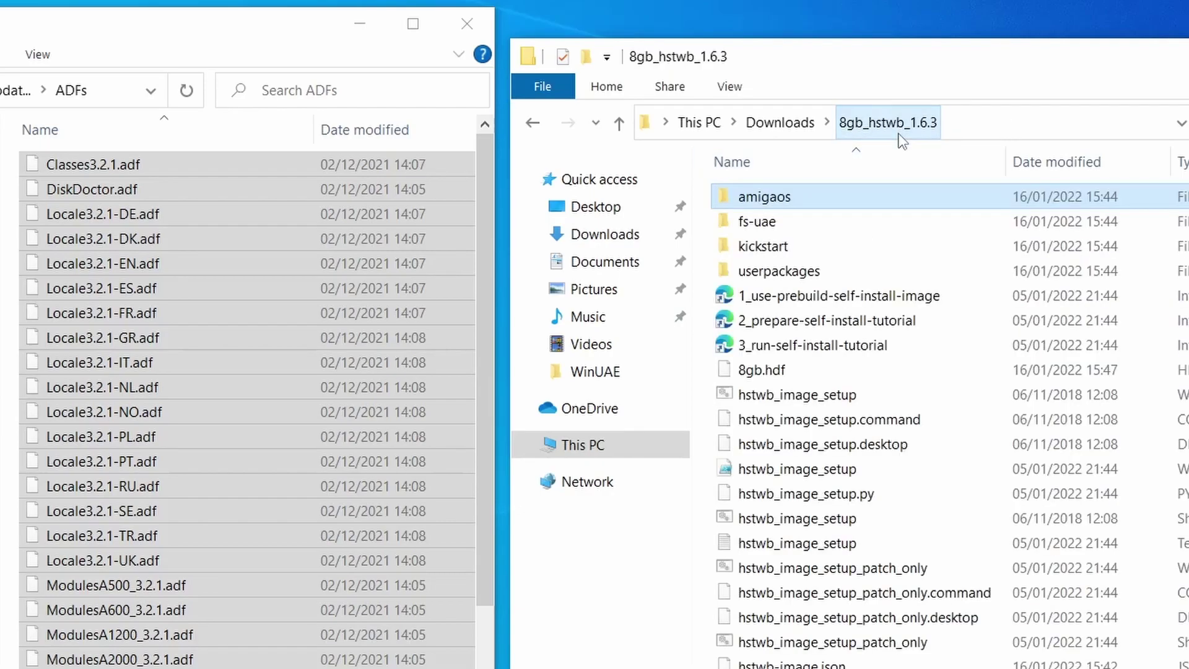
{"action": "double_click", "coordinate": [763, 247]}
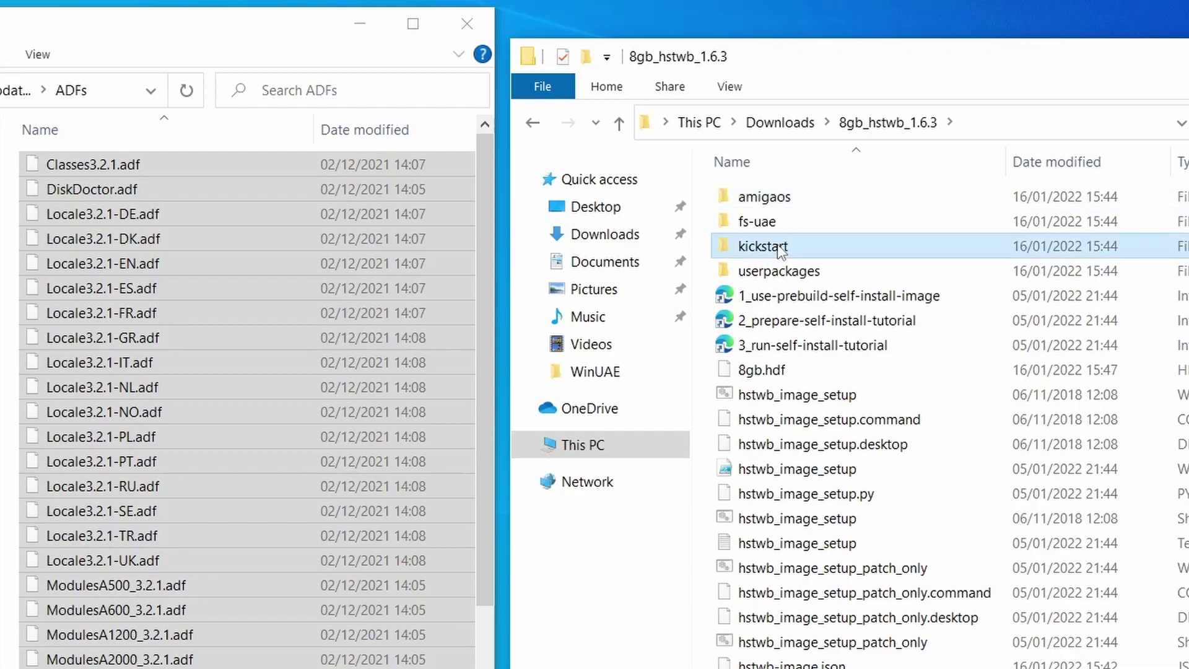
{"action": "left_click", "coordinate": [9, 93]}
{"action": "left_click", "coordinate": [180, 491]}
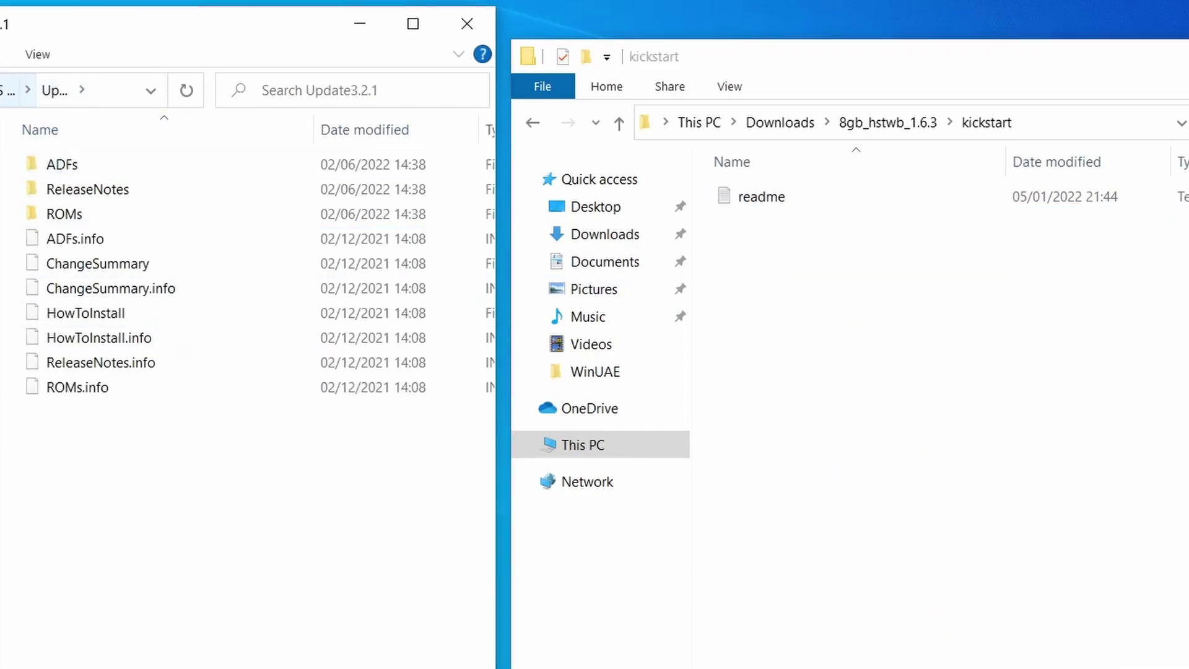
{"action": "left_click", "coordinate": [6, 91]}
{"action": "left_click", "coordinate": [5, 90]}
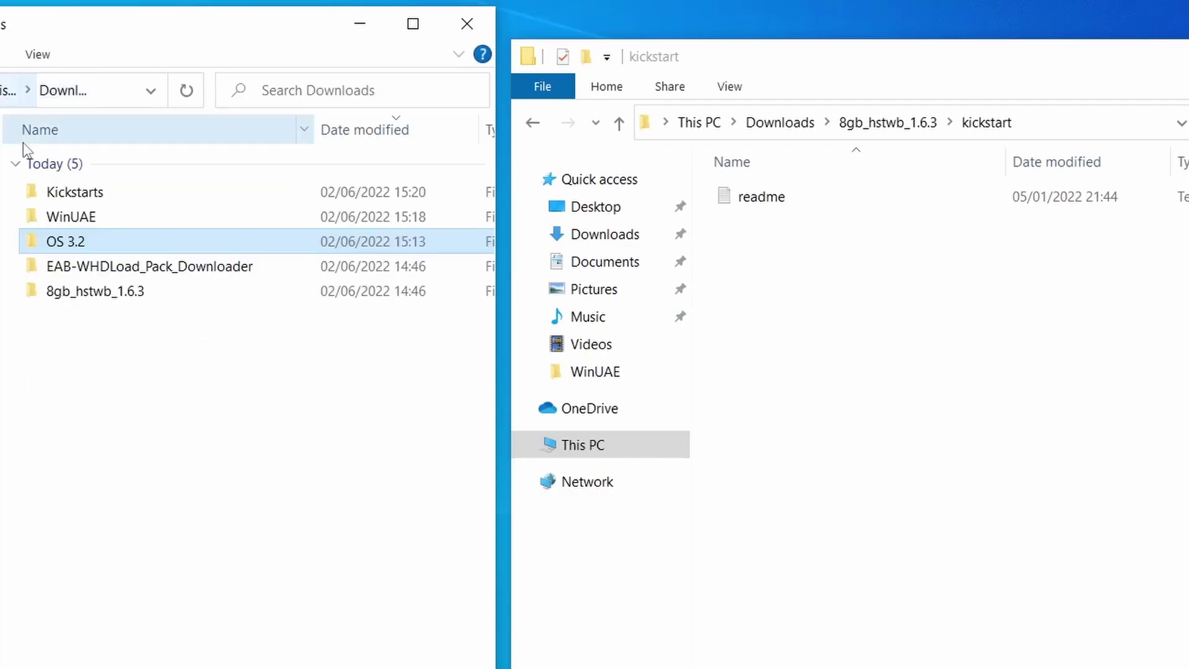
{"action": "left_click", "coordinate": [135, 377]}
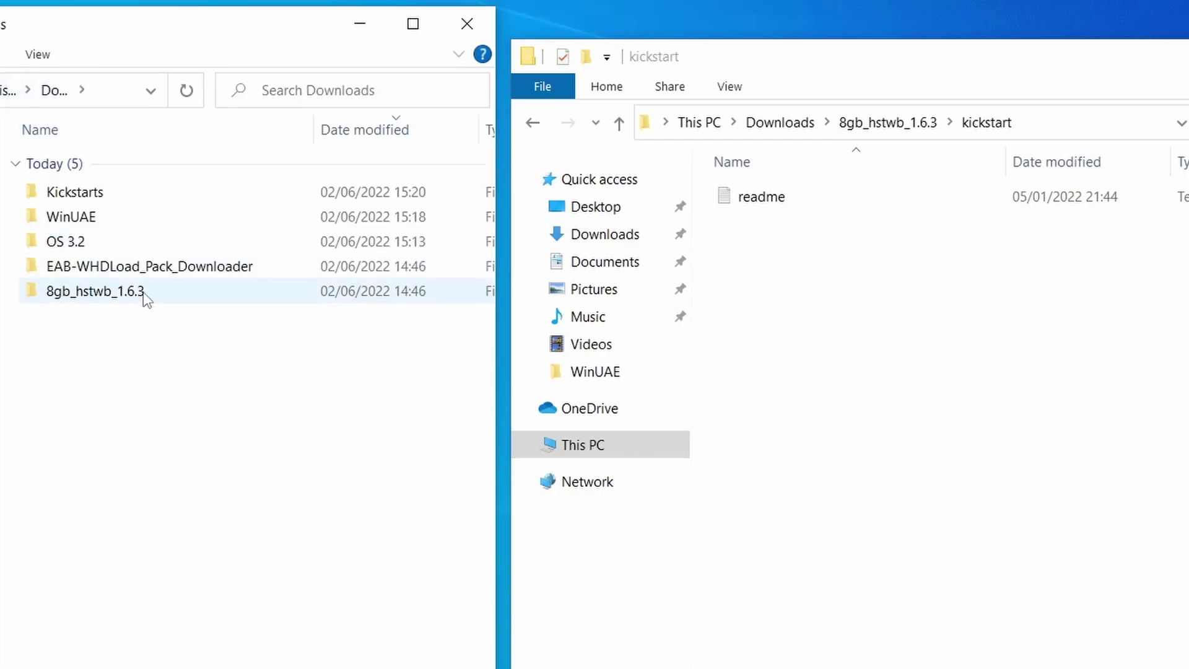
Copy all ROM files from the Kickstarts folder into the kickstart folder of 8gb_hstwb_1.6.3, using Explorer for the paste
{"action": "double_click", "coordinate": [73, 197]}
{"action": "left_click_drag", "start_coordinate": [263, 569], "coordinate": [68, 134]}
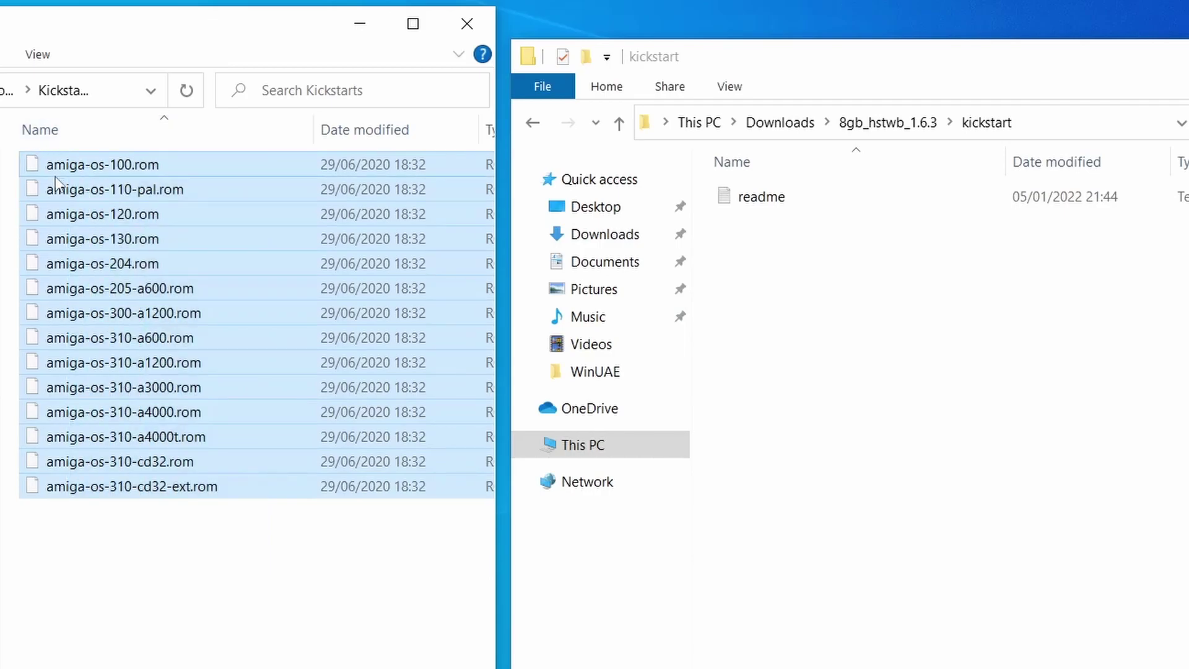
{"action": "right_click", "coordinate": [91, 188]}
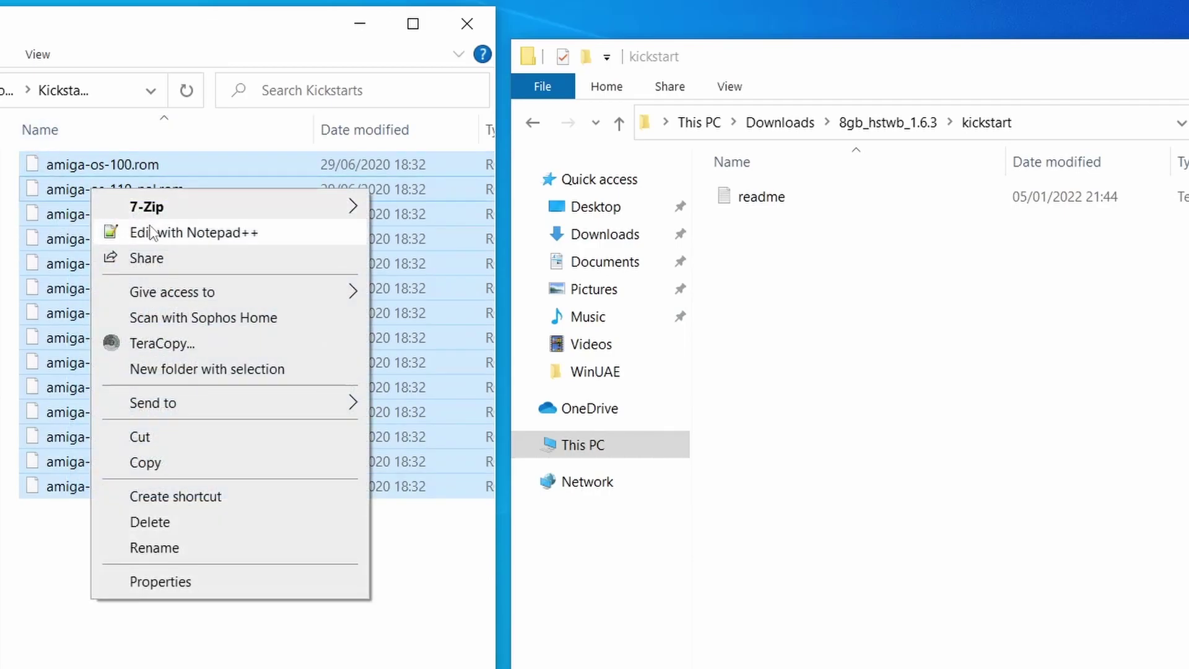
{"action": "left_click", "coordinate": [152, 466]}
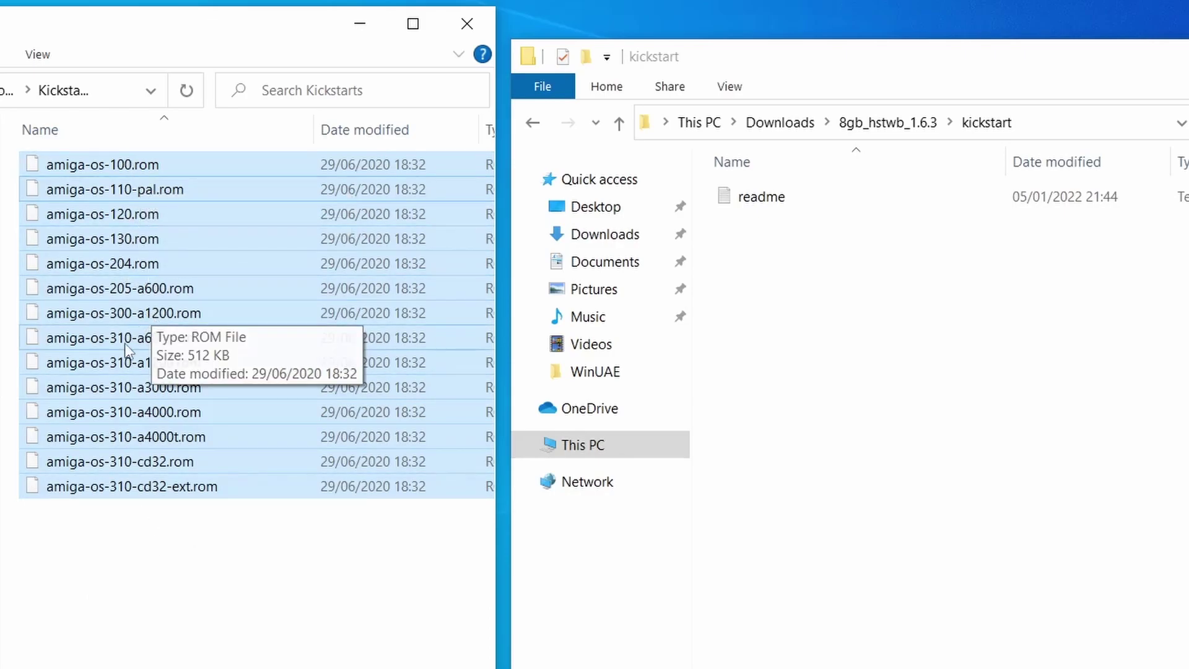
{"action": "right_click", "coordinate": [196, 357]}
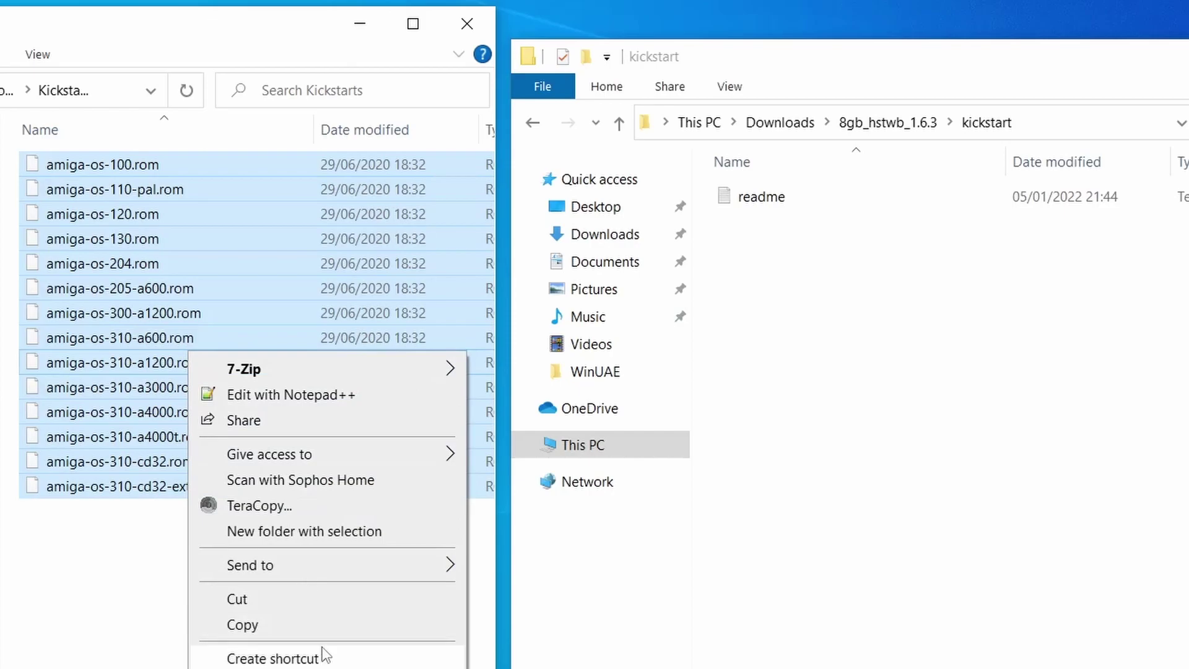
{"action": "left_click", "coordinate": [319, 623]}
{"action": "left_click", "coordinate": [716, 319]}
{"action": "right_click", "coordinate": [751, 294]}
{"action": "left_click", "coordinate": [808, 489]}
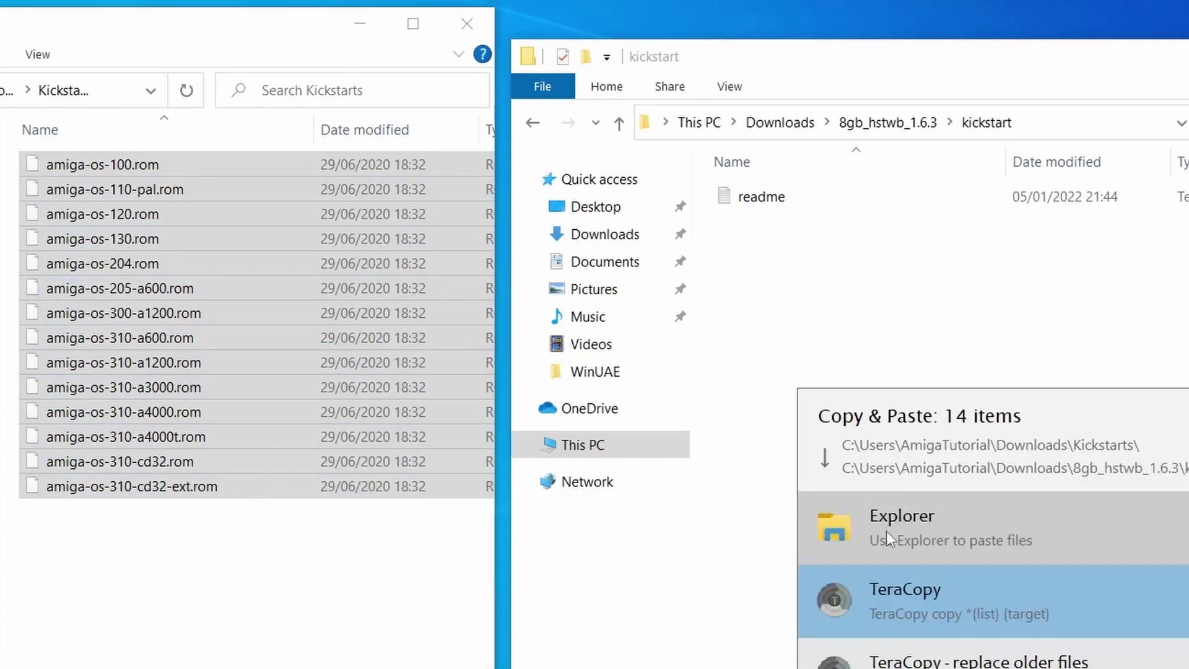
{"action": "left_click", "coordinate": [934, 538]}
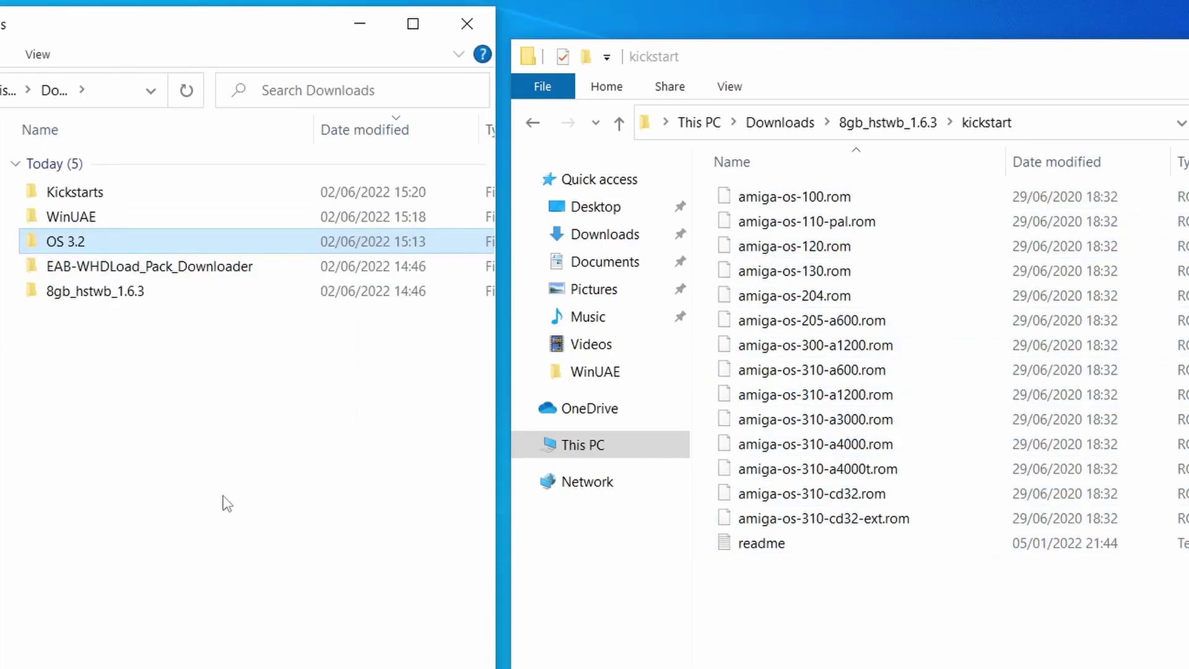
Copy A1200.47.102.rom and CDTVA500A600A2000.47.102.rom from the ROMs folder of Update3.2.1 into the kickstart folder
{"action": "left_click", "coordinate": [226, 503]}
{"action": "double_click", "coordinate": [85, 248]}
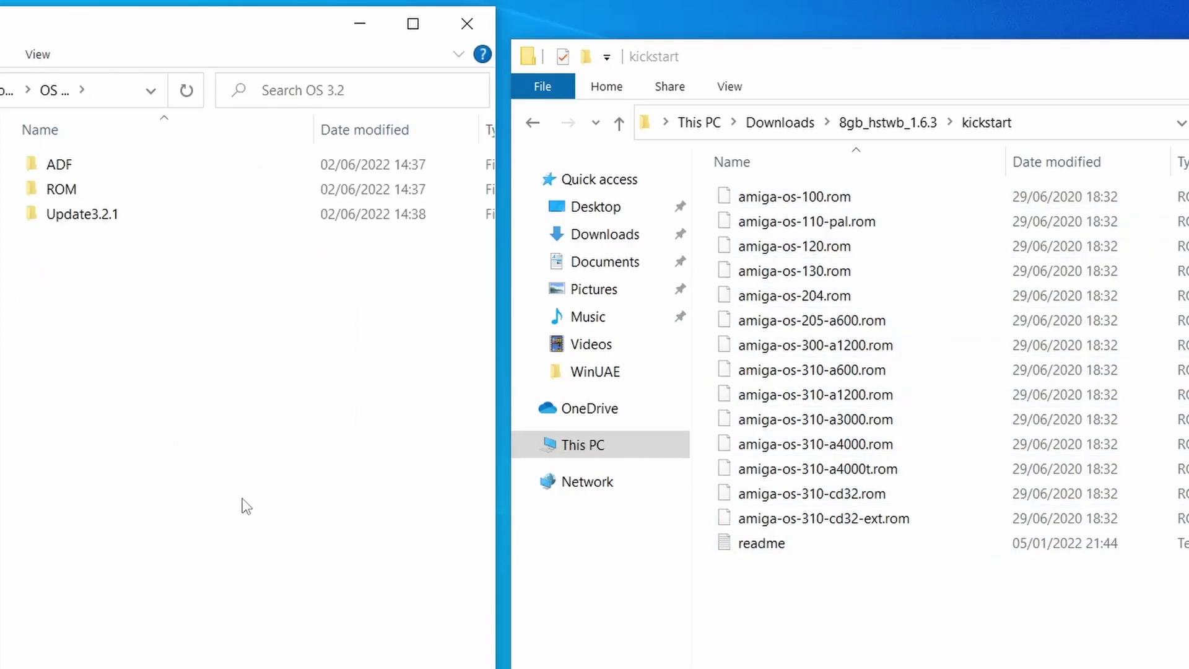
{"action": "double_click", "coordinate": [103, 217]}
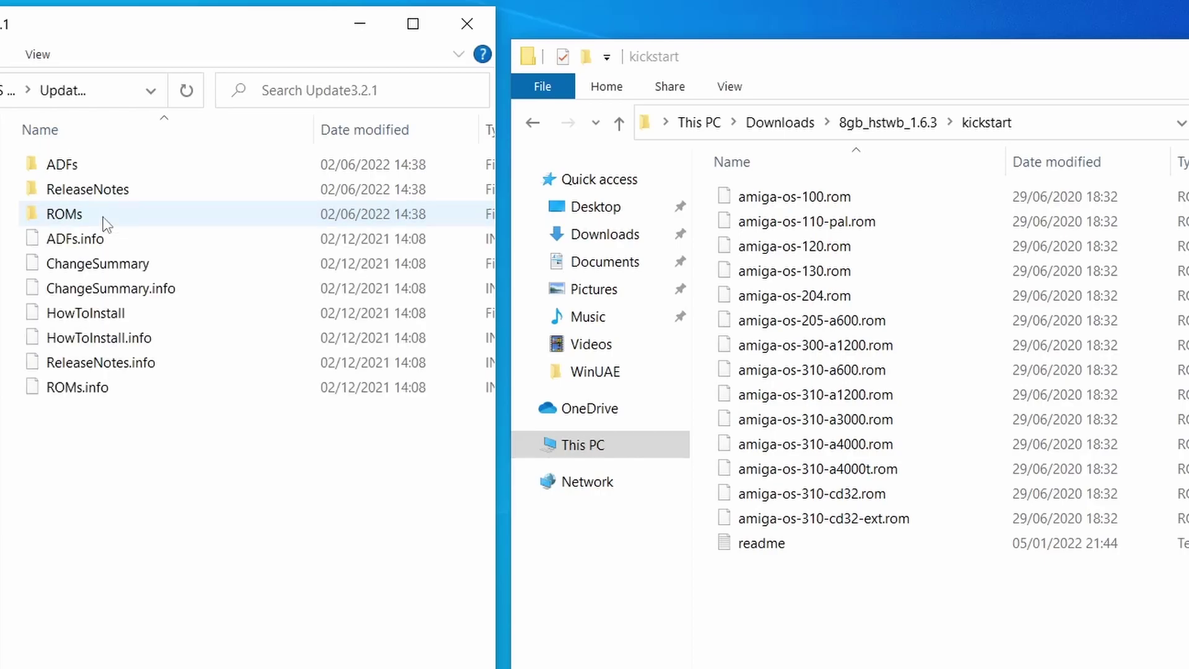
{"action": "double_click", "coordinate": [72, 221]}
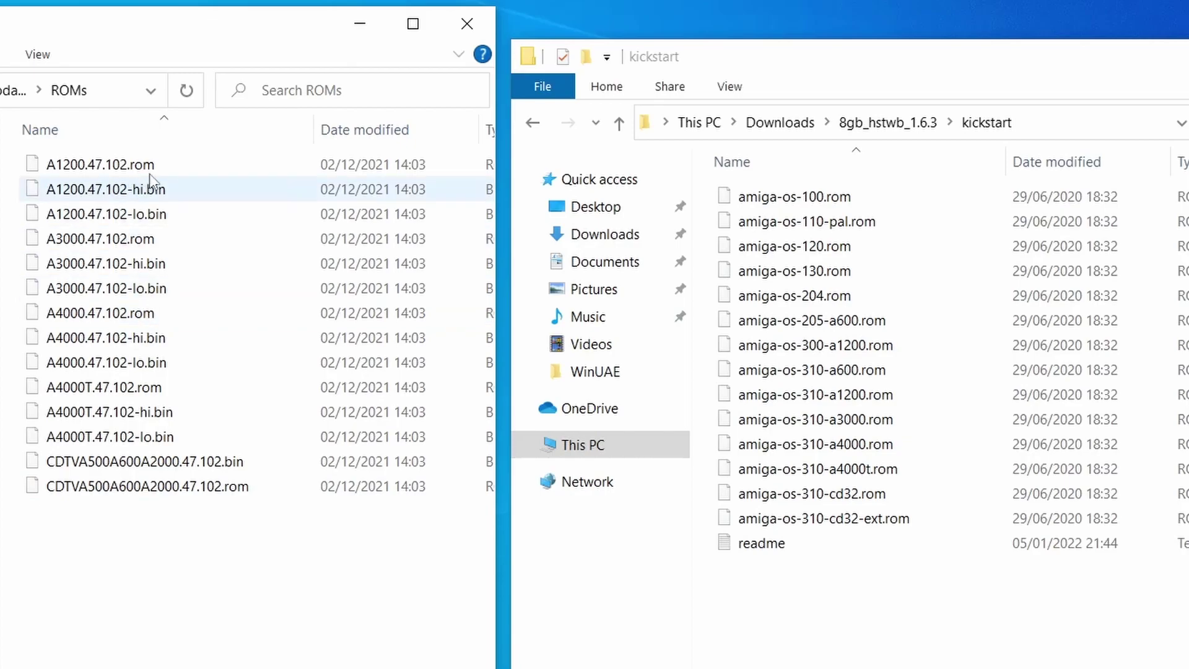
{"action": "left_click", "coordinate": [86, 171]}
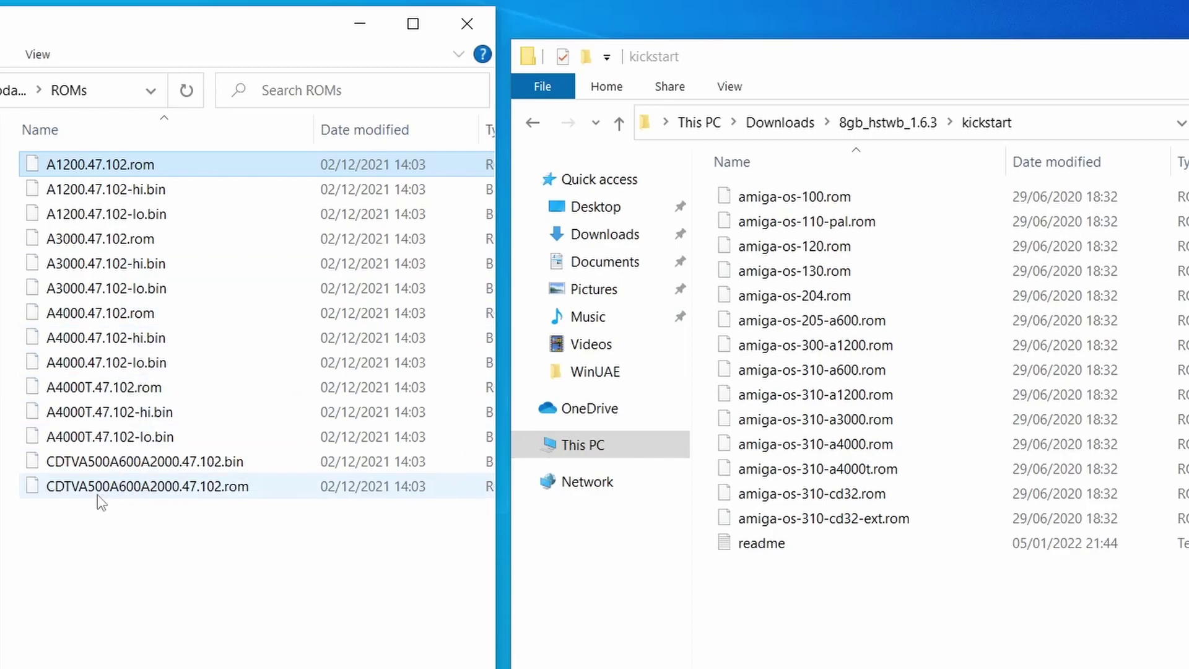
{"action": "left_click", "coordinate": [65, 488], "text": "ctrl"}
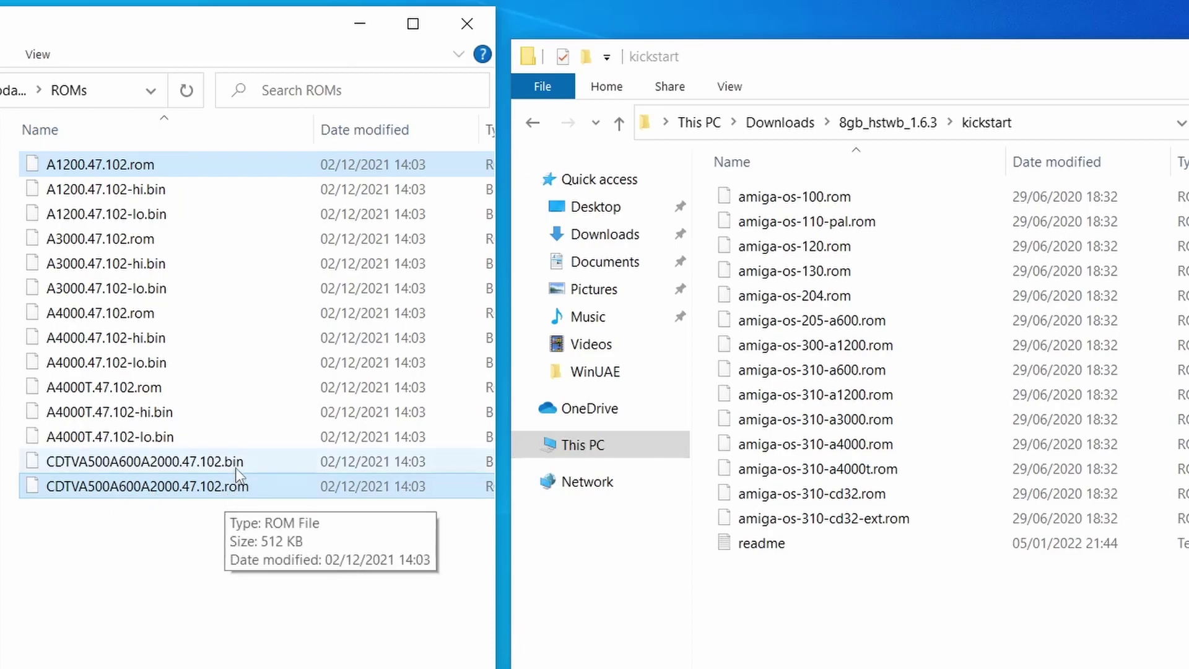
{"action": "left_click", "coordinate": [843, 630]}
{"action": "key", "text": "ctrl+v"}
{"action": "left_click", "coordinate": [950, 525]}
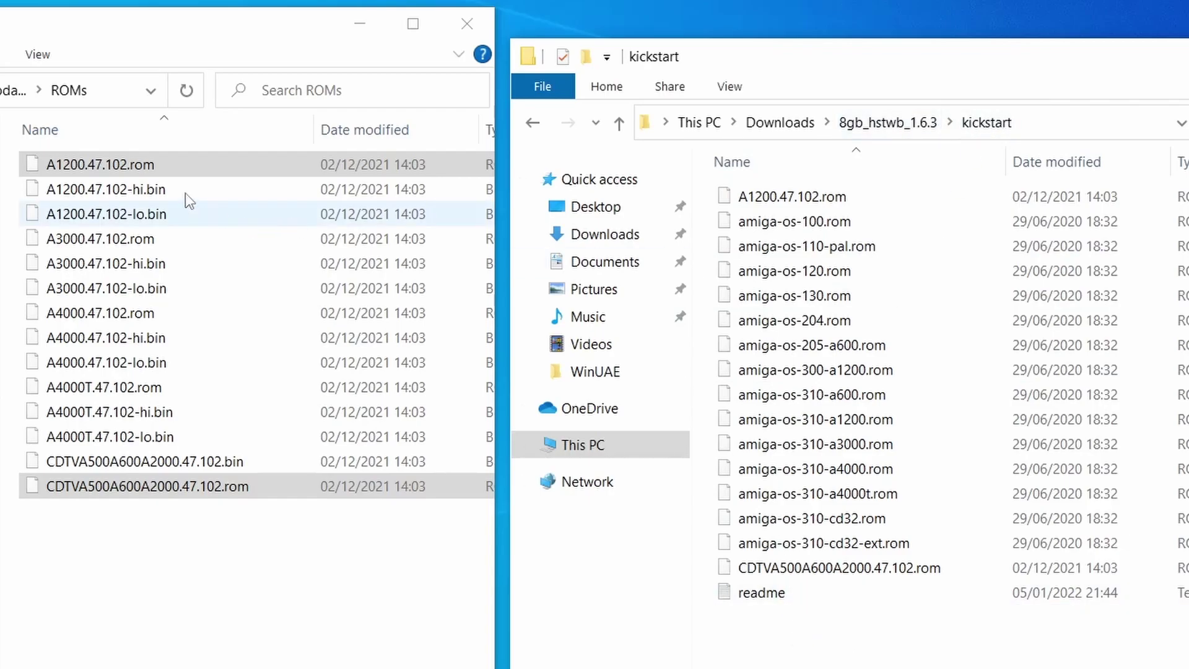
Check the ROM folder inside OS 3.2 and the Update3.2.1 folder, and return that window to Downloads
{"action": "left_click", "coordinate": [12, 90]}
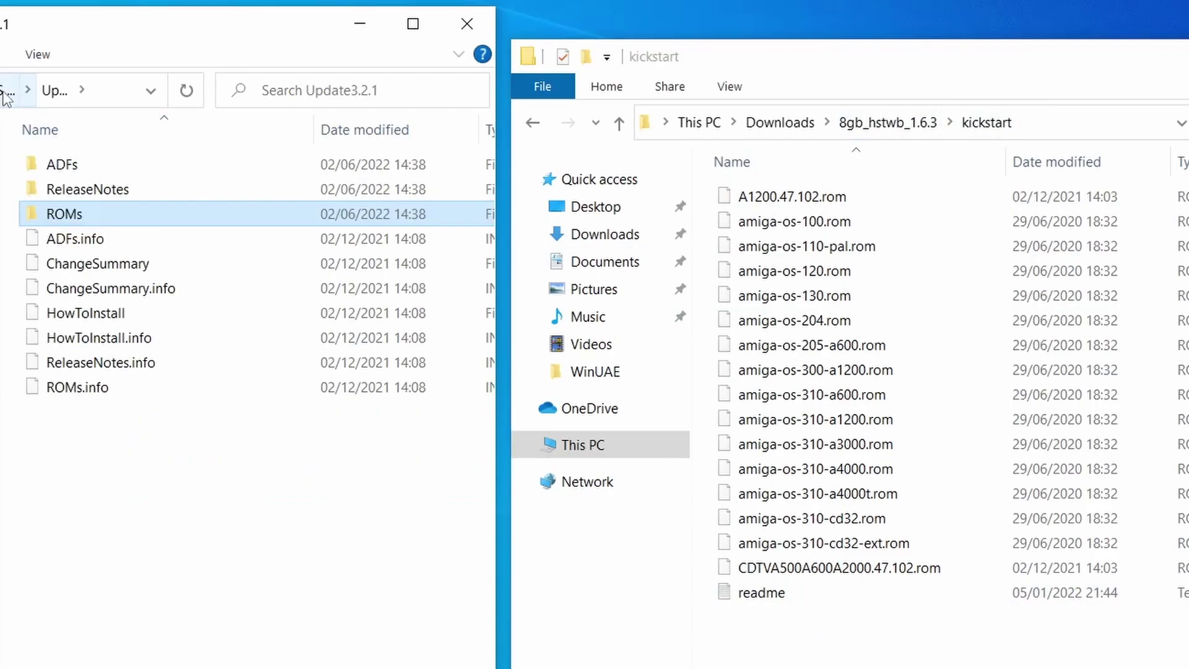
{"action": "left_click", "coordinate": [10, 92]}
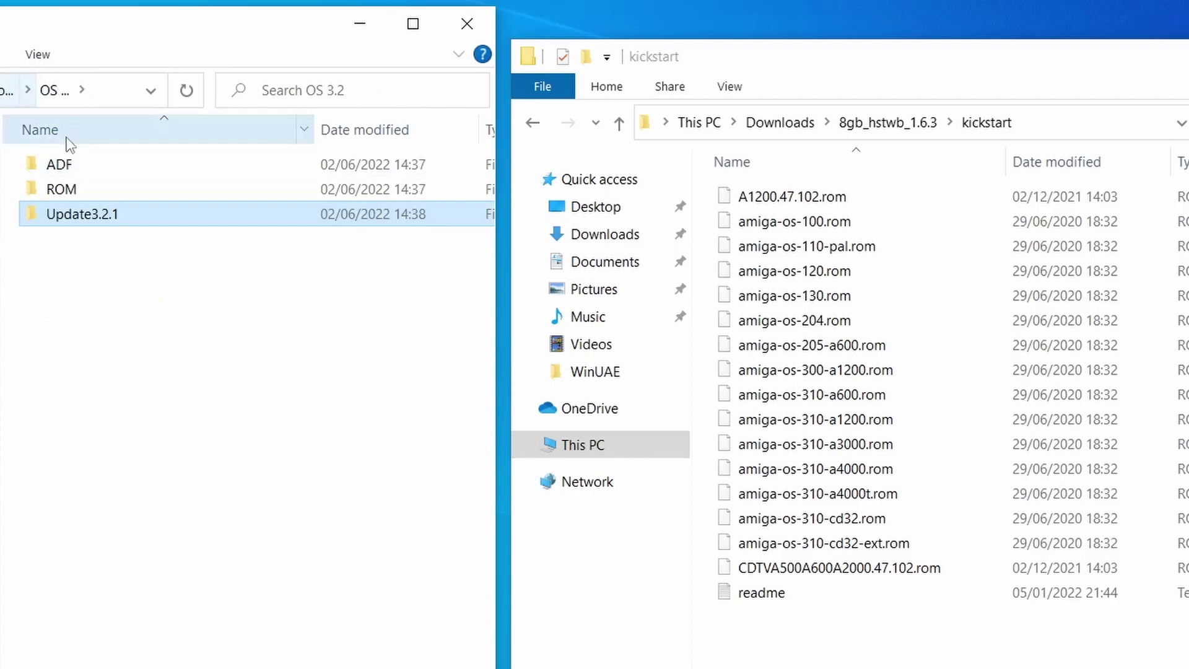
{"action": "double_click", "coordinate": [71, 194]}
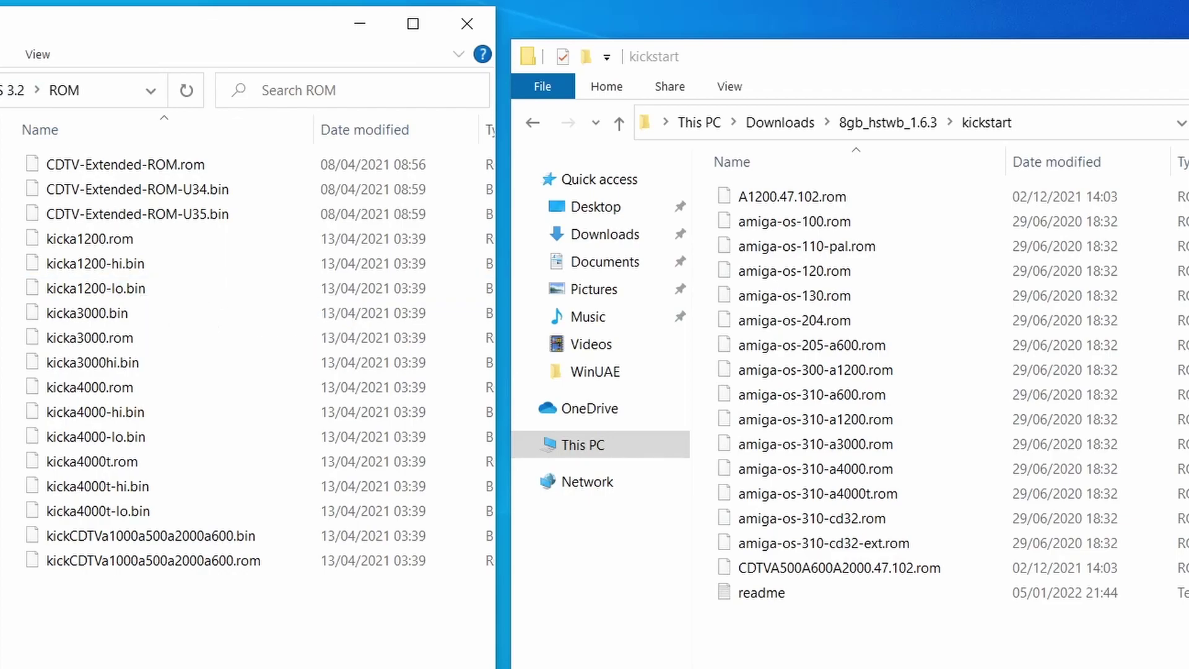
{"action": "left_click", "coordinate": [11, 91]}
{"action": "double_click", "coordinate": [111, 221]}
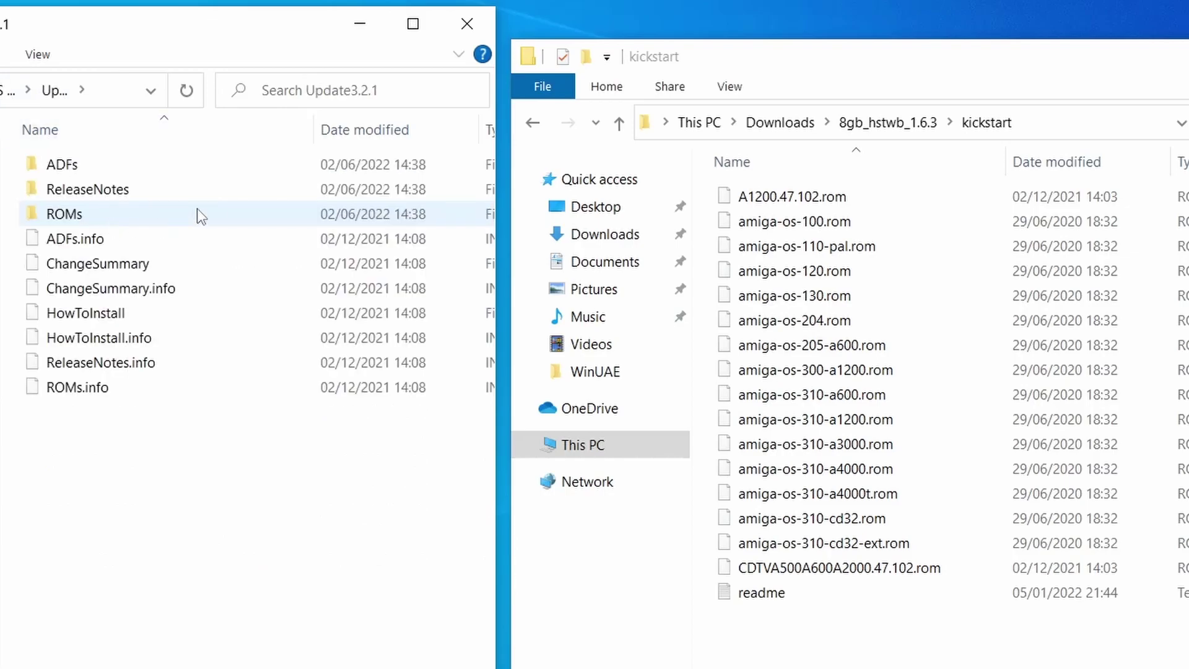
{"action": "left_click", "coordinate": [71, 218]}
{"action": "key", "text": "alt+Up"}
{"action": "key", "text": "alt+Up"}
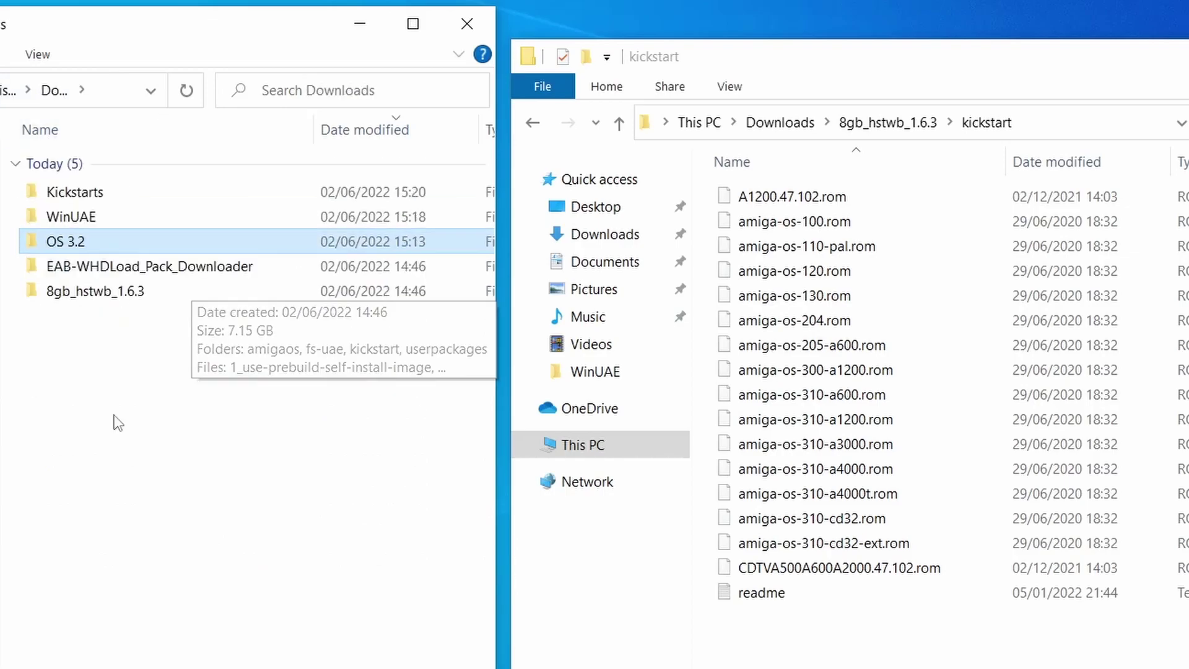
Open the Kickstarts folder inside userpackages > Kickstart roms of 8gb_hstwb_1.6.3
{"action": "left_click", "coordinate": [892, 122]}
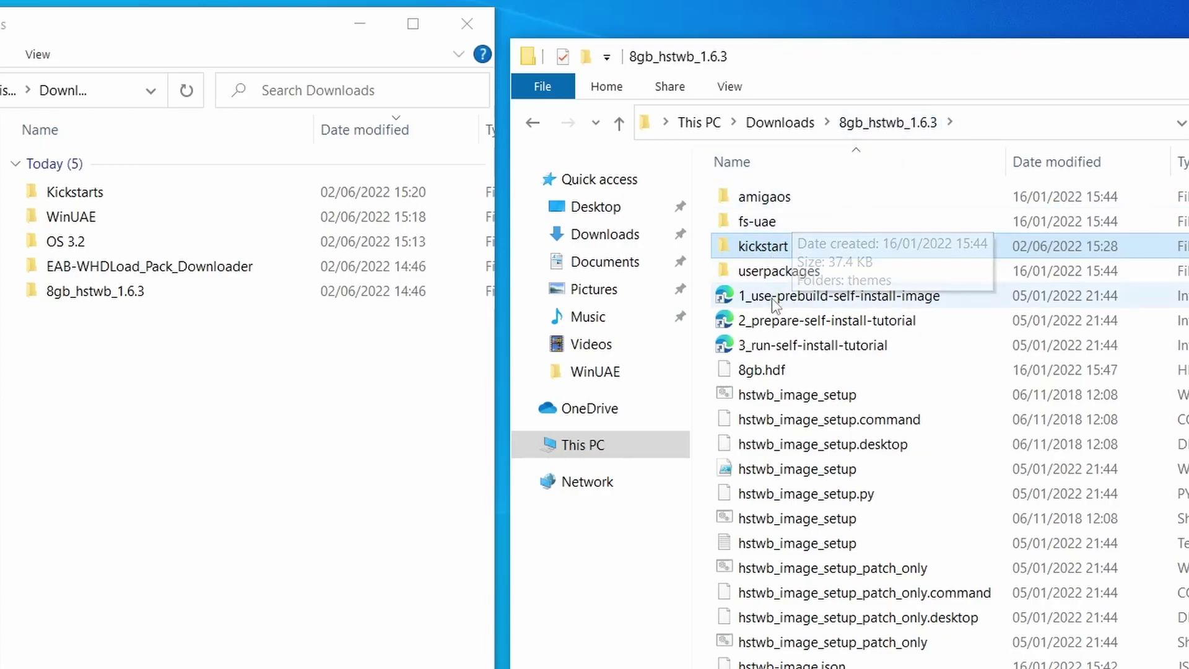
{"action": "double_click", "coordinate": [761, 276]}
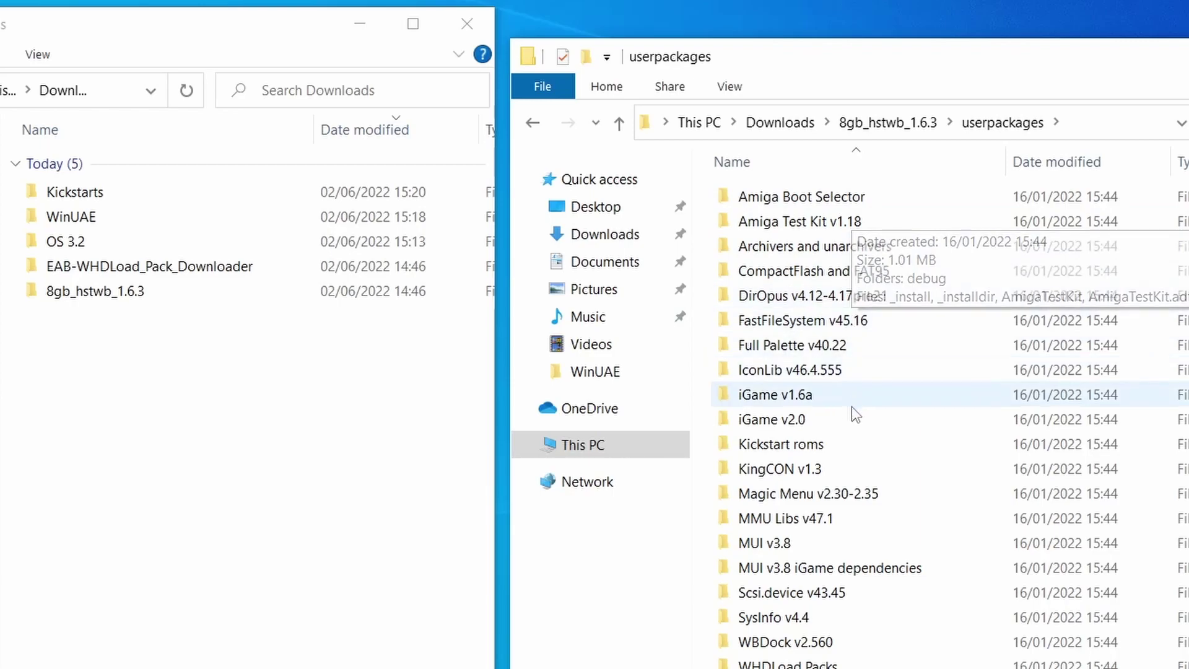
{"action": "double_click", "coordinate": [780, 445]}
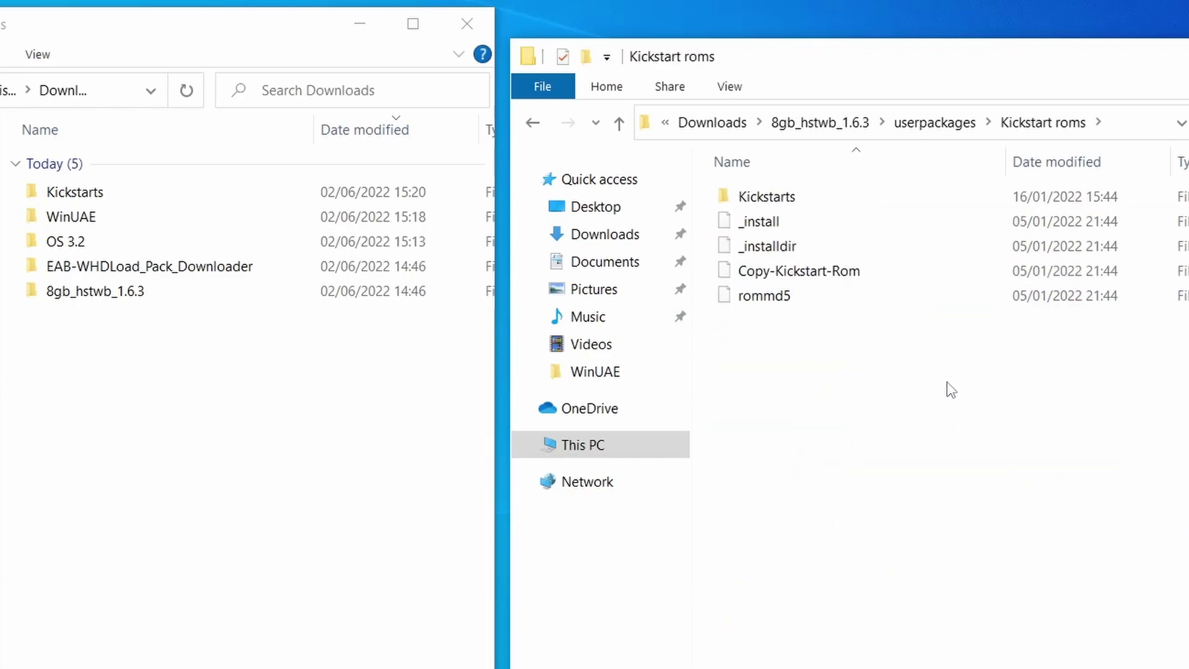
{"action": "double_click", "coordinate": [789, 199]}
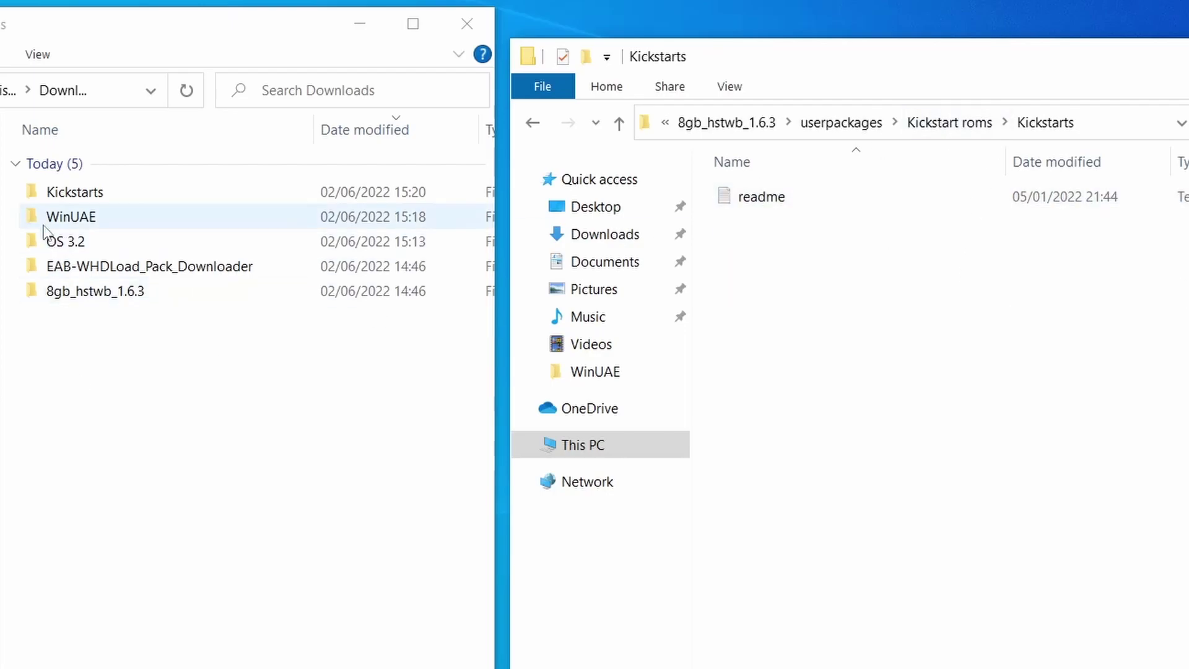
Copy all ROM files from the Kickstarts folder in Downloads into the Kickstarts folder of the Kickstart roms user package
{"action": "double_click", "coordinate": [91, 197]}
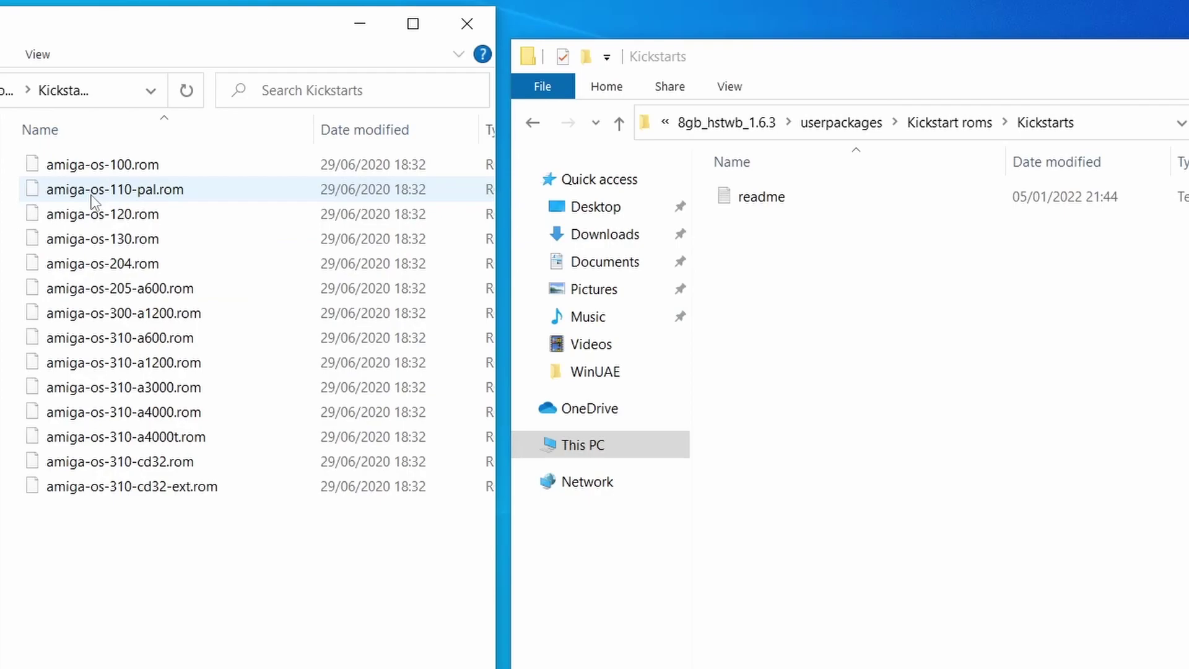
{"action": "left_click_drag", "start_coordinate": [288, 592], "coordinate": [95, 177]}
{"action": "right_click", "coordinate": [95, 177]}
{"action": "left_click", "coordinate": [183, 452]}
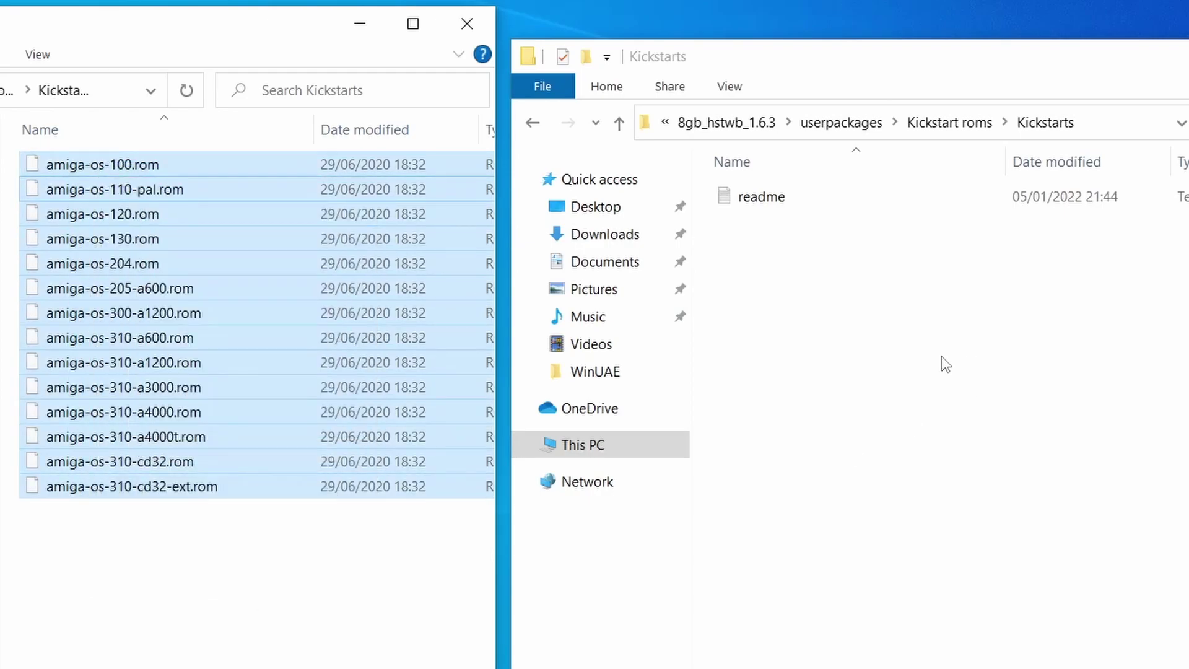
{"action": "left_click", "coordinate": [866, 300]}
{"action": "right_click", "coordinate": [798, 273]}
{"action": "left_click", "coordinate": [889, 460]}
{"action": "left_click", "coordinate": [1026, 521]}
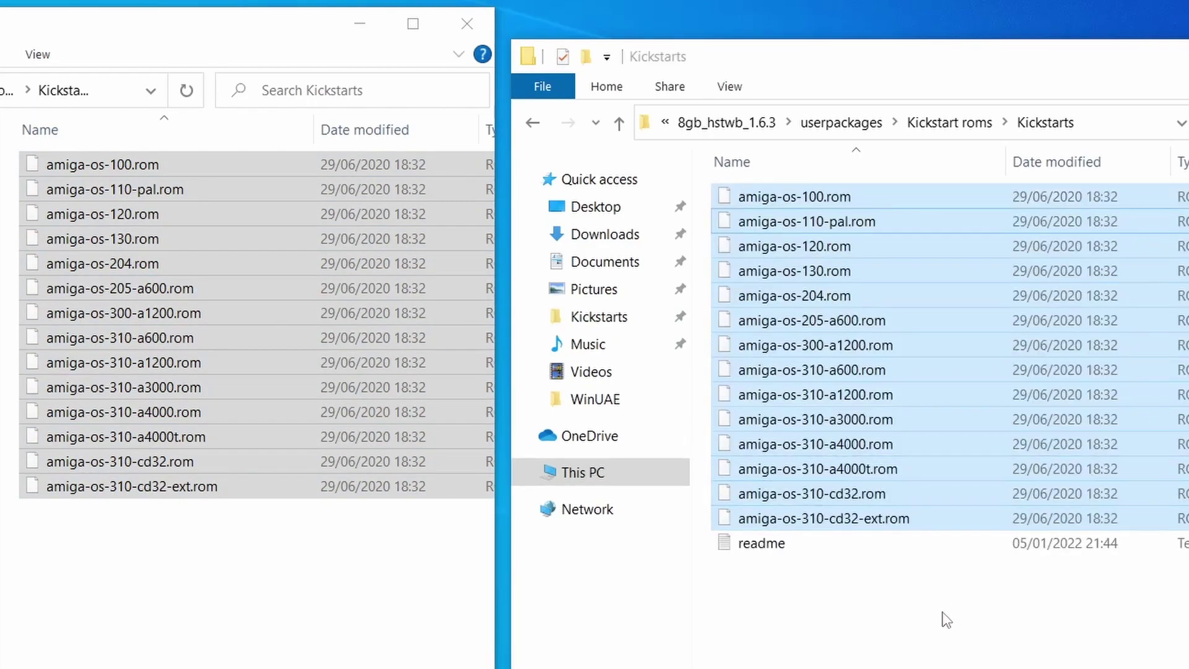
{"action": "left_click", "coordinate": [943, 620]}
Open the WHDLoad Packs folder inside userpackages of 8gb_hstwb_1.6.3
{"action": "left_click", "coordinate": [956, 122]}
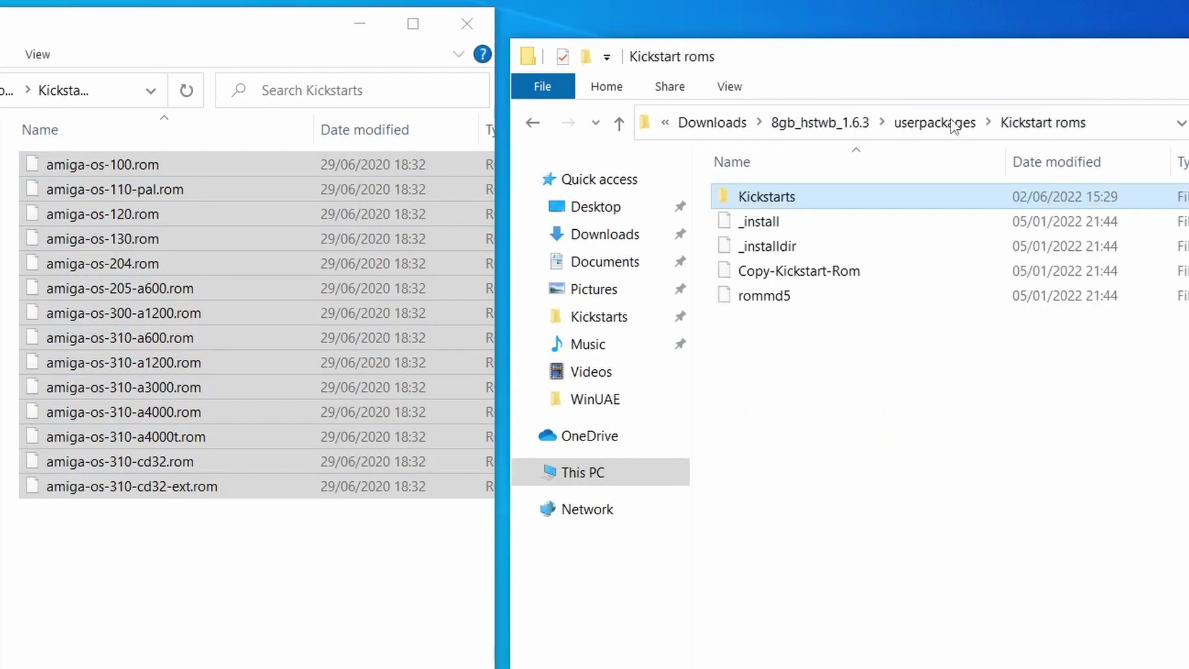
{"action": "left_click", "coordinate": [947, 122]}
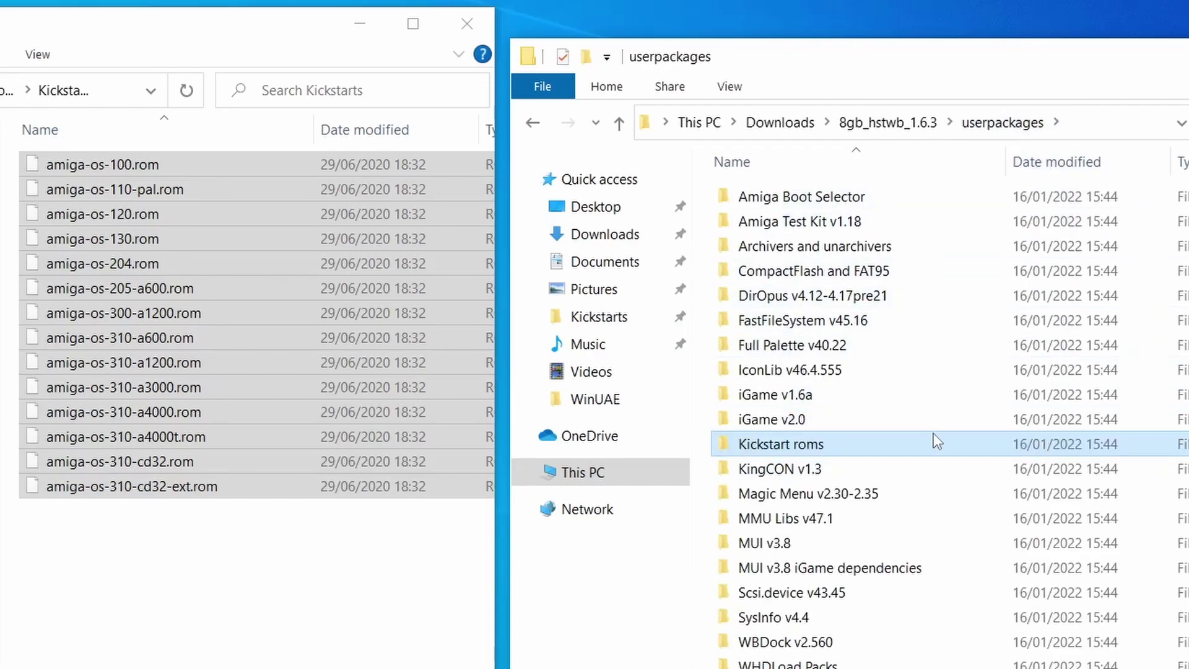
{"action": "scroll", "coordinate": [913, 391], "scroll_direction": "down", "scroll_amount": 1}
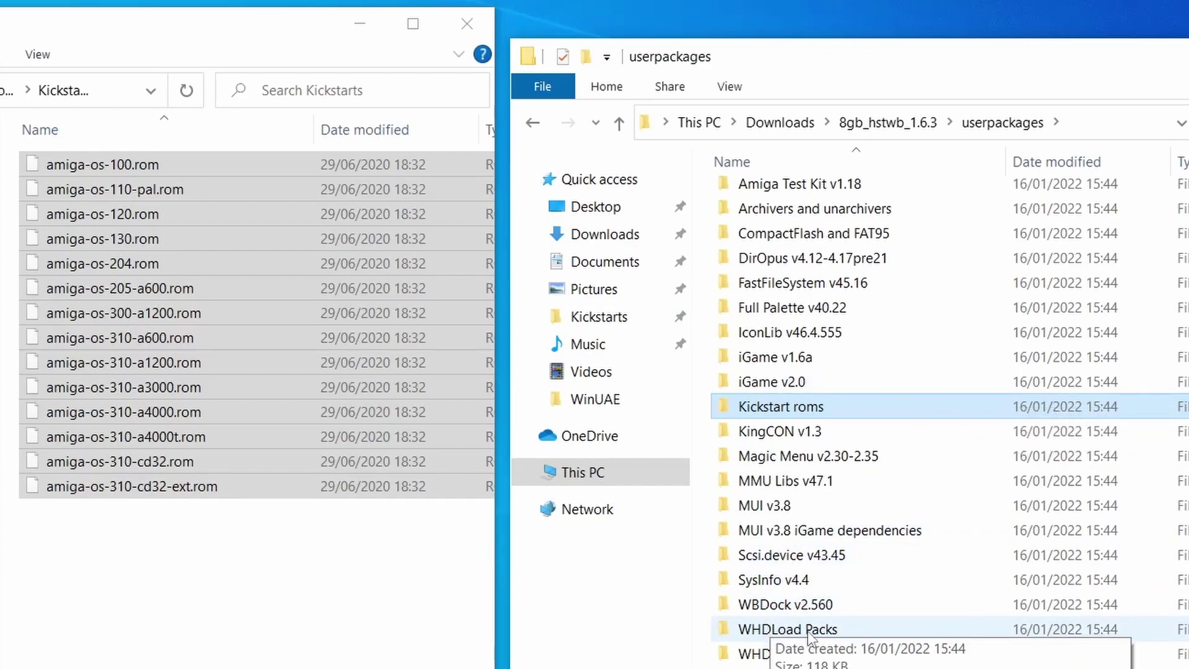
{"action": "double_click", "coordinate": [844, 631]}
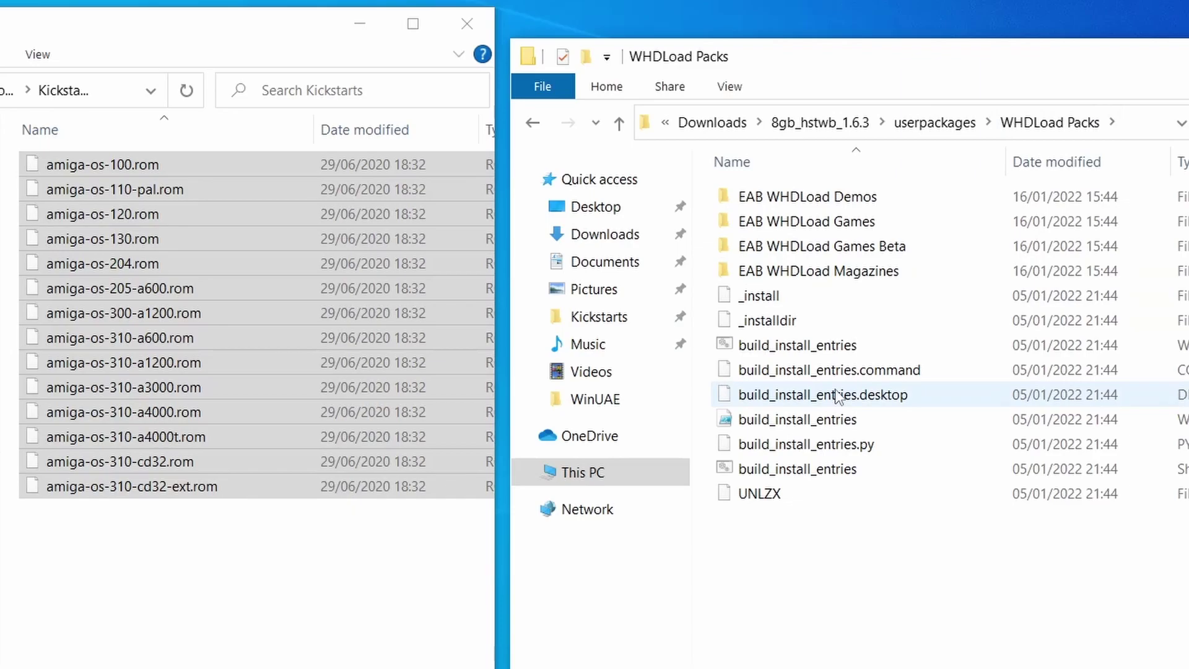
In the other window, open Commodore_Amiga_-_WHDLoad_-_Games under EAB-WHDLoad_Pack_Downloader > Download > 2022-06-02, widening the Name column to read the folder name
{"action": "key", "text": "alt+Up"}
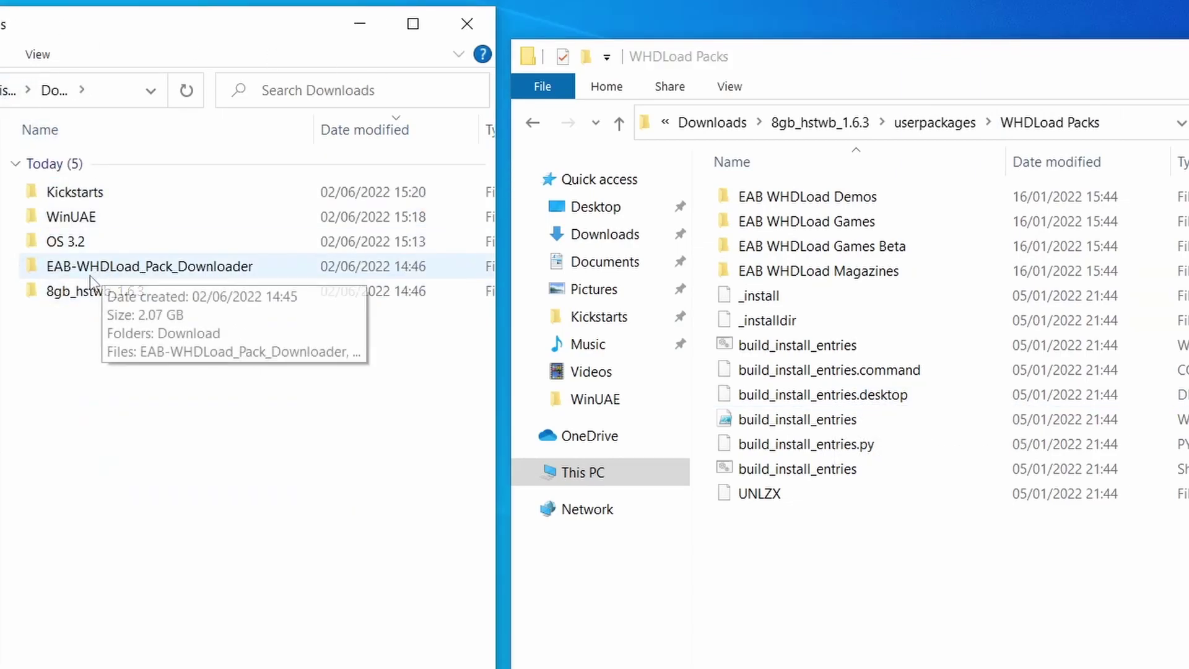
{"action": "double_click", "coordinate": [171, 272]}
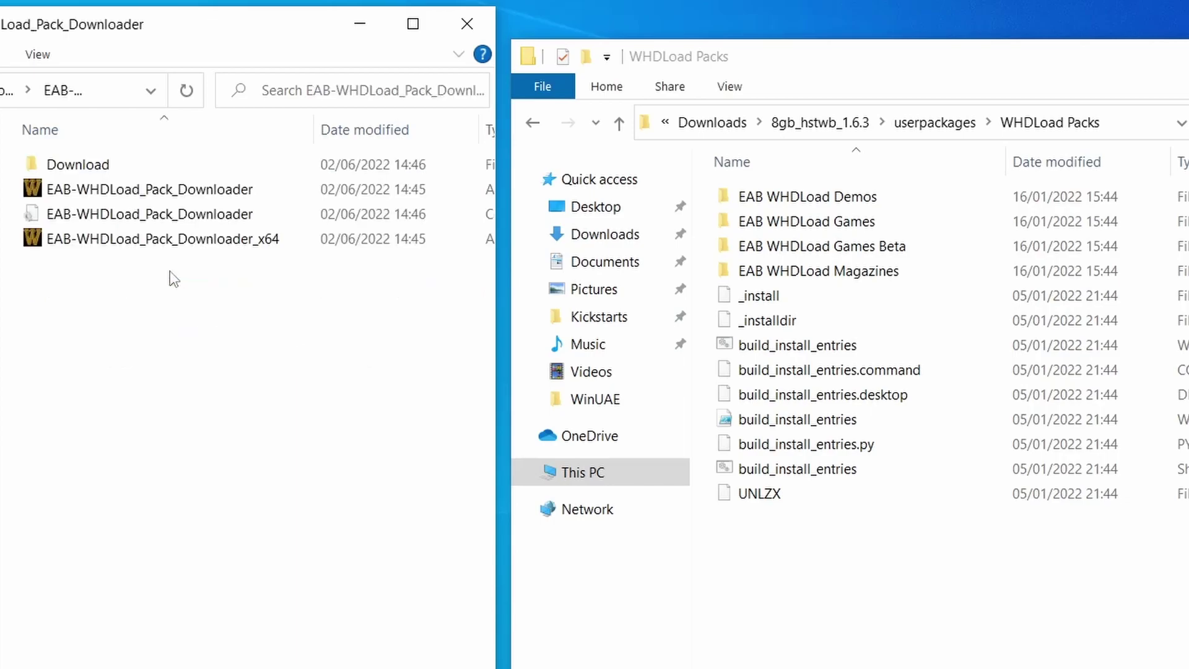
{"action": "double_click", "coordinate": [93, 165]}
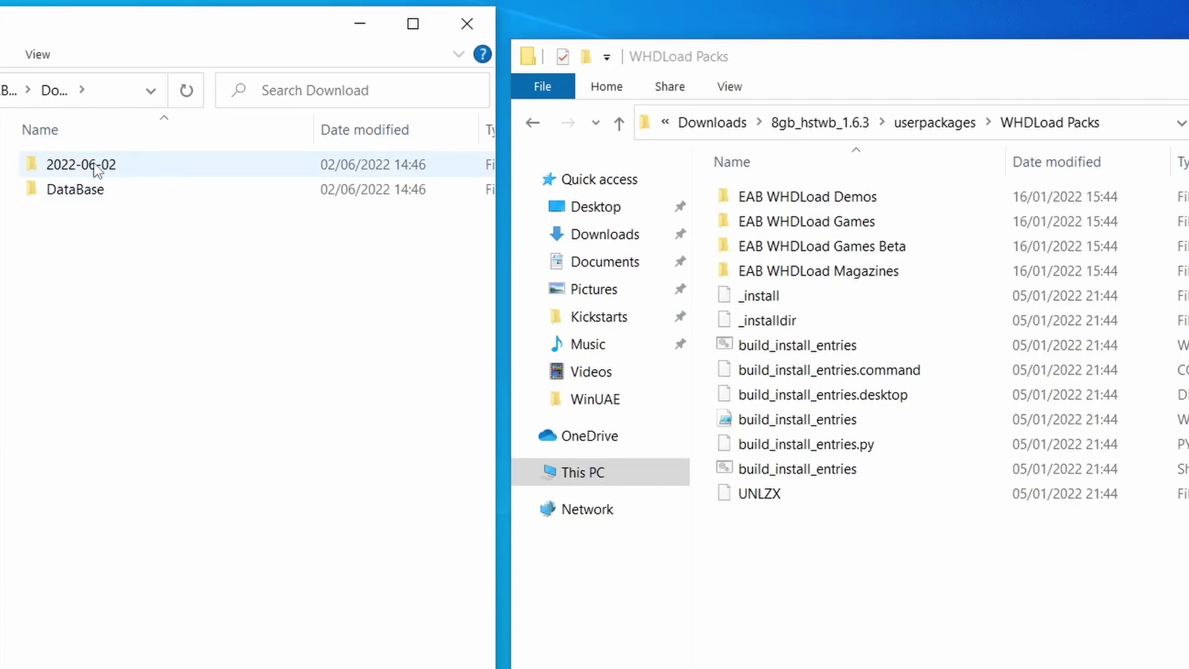
{"action": "double_click", "coordinate": [94, 166]}
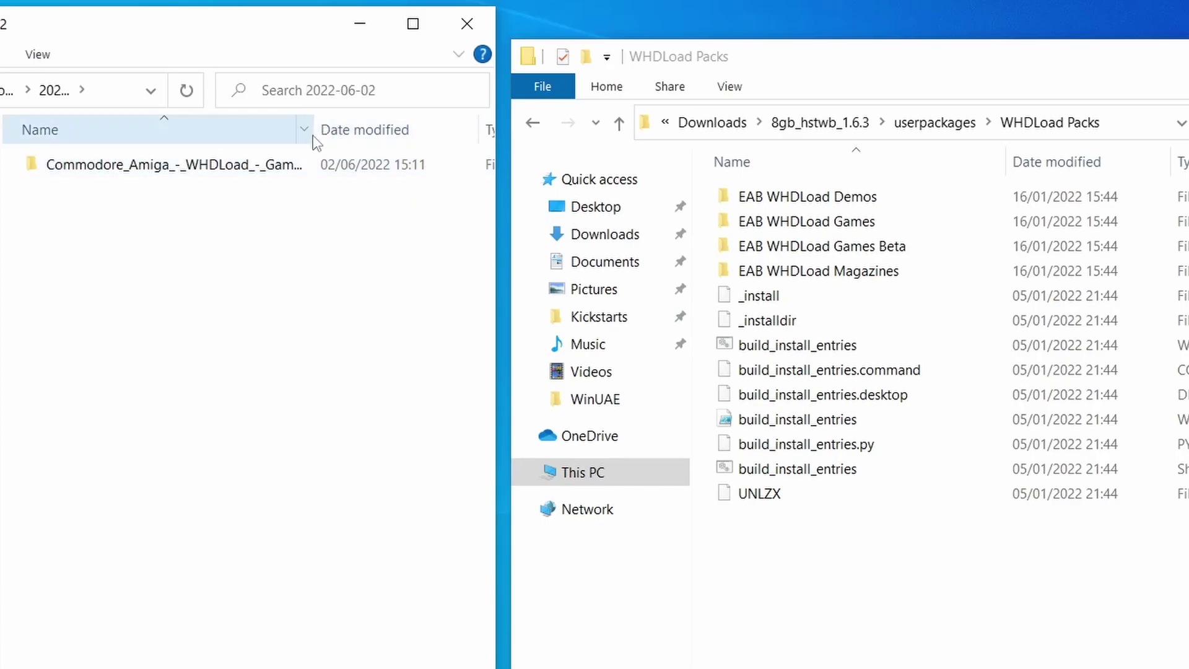
{"action": "left_click_drag", "start_coordinate": [316, 134], "coordinate": [376, 133]}
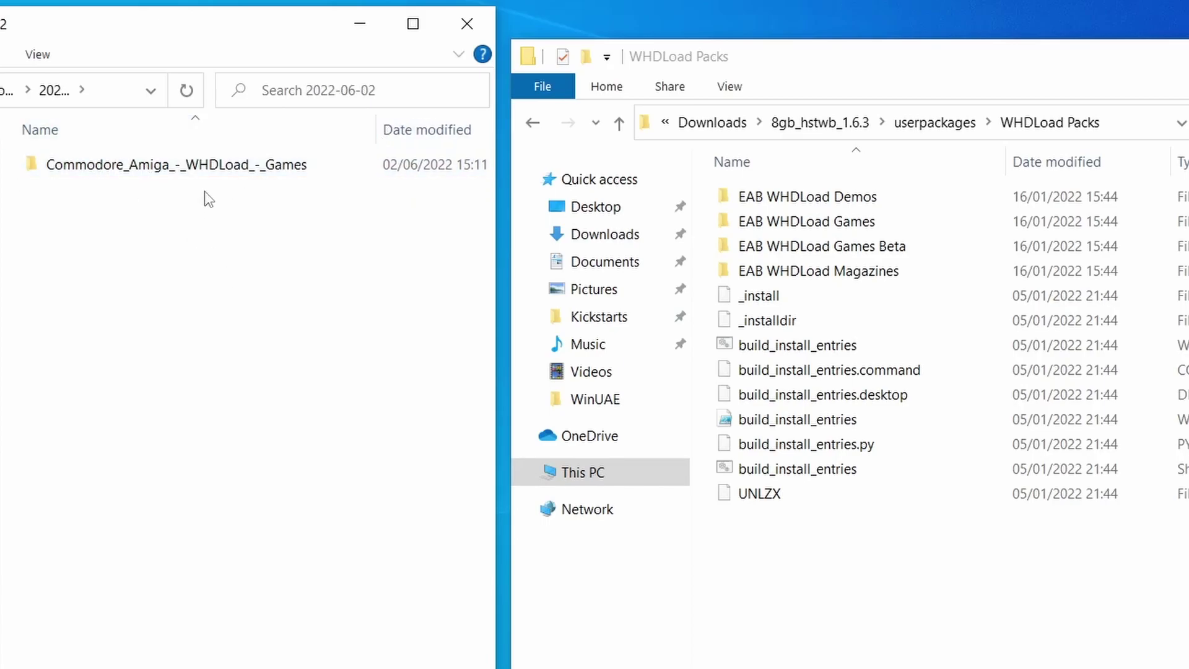
{"action": "double_click", "coordinate": [176, 166]}
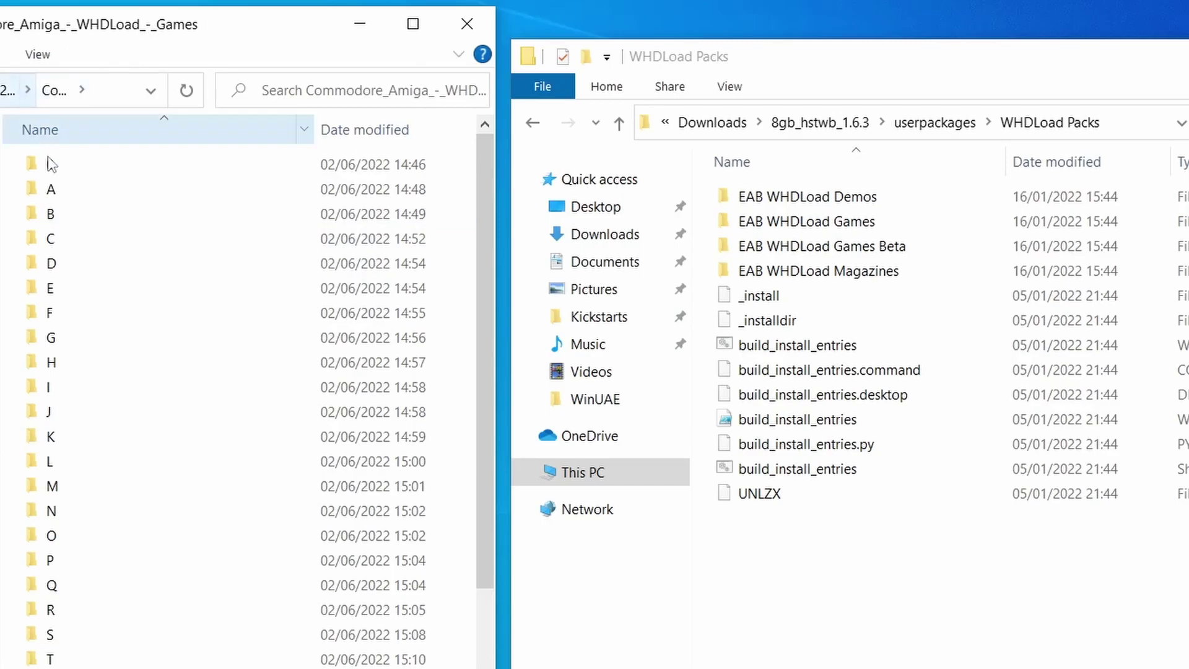
Copy all game folders from Commodore_Amiga_-_WHDLoad_-_Games into the EAB WHDLoad Games folder of WHDLoad Packs and check the copied folders
{"action": "left_click", "coordinate": [53, 186]}
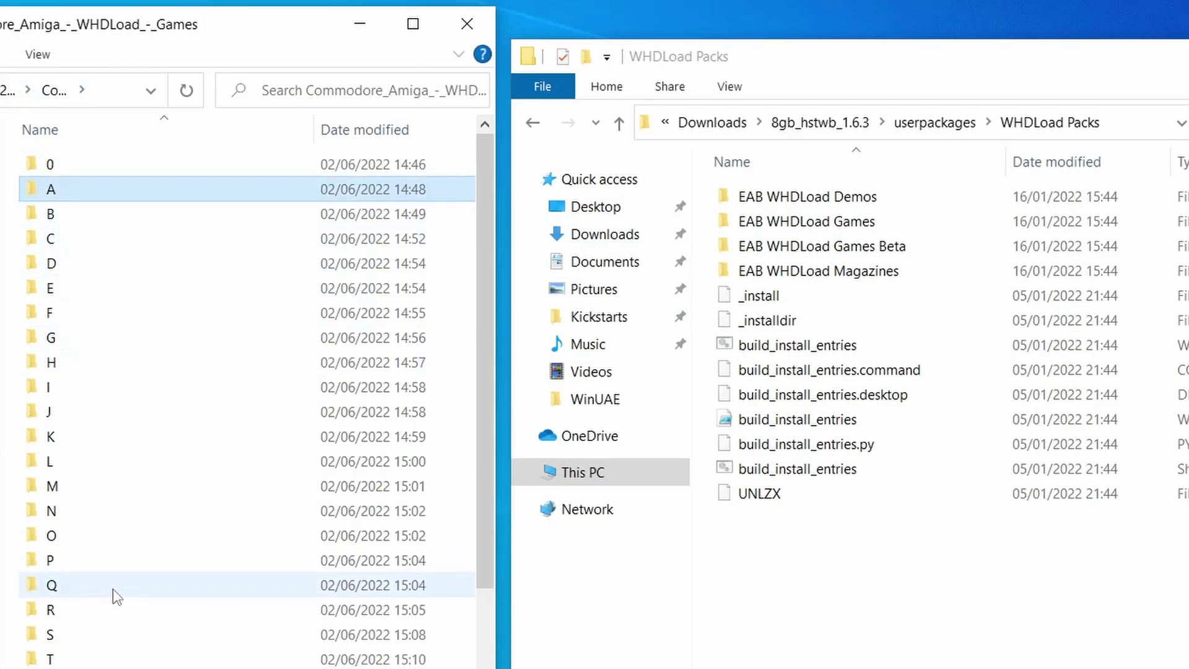
{"action": "key", "text": "ctrl+a"}
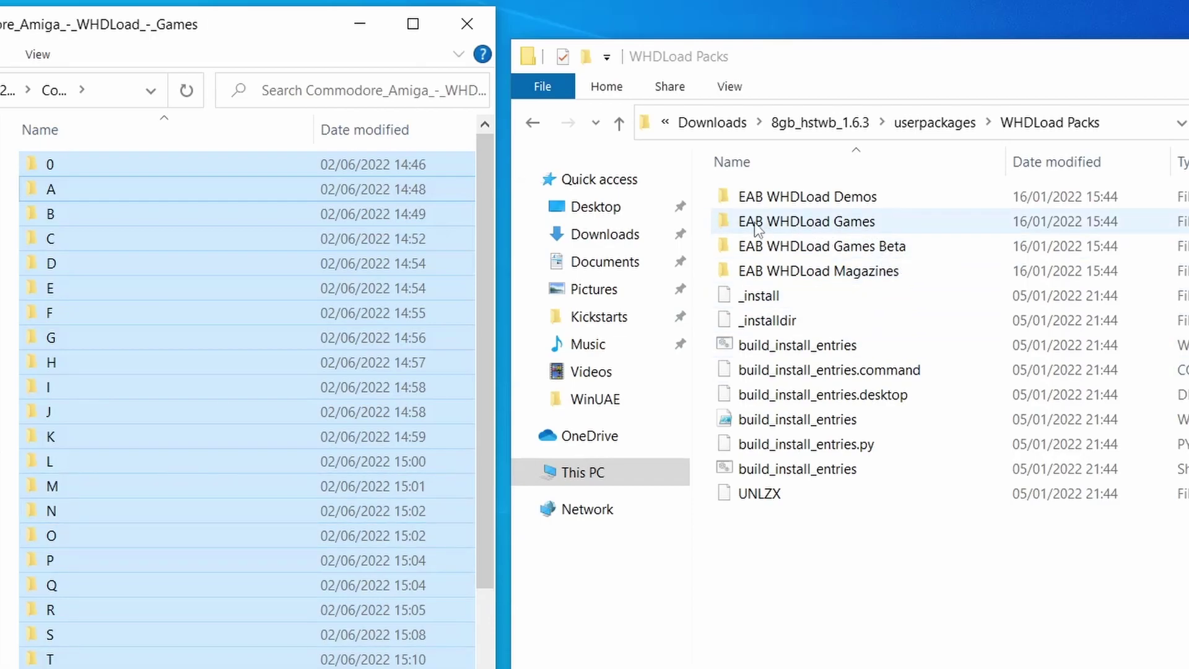
{"action": "left_click", "coordinate": [785, 223]}
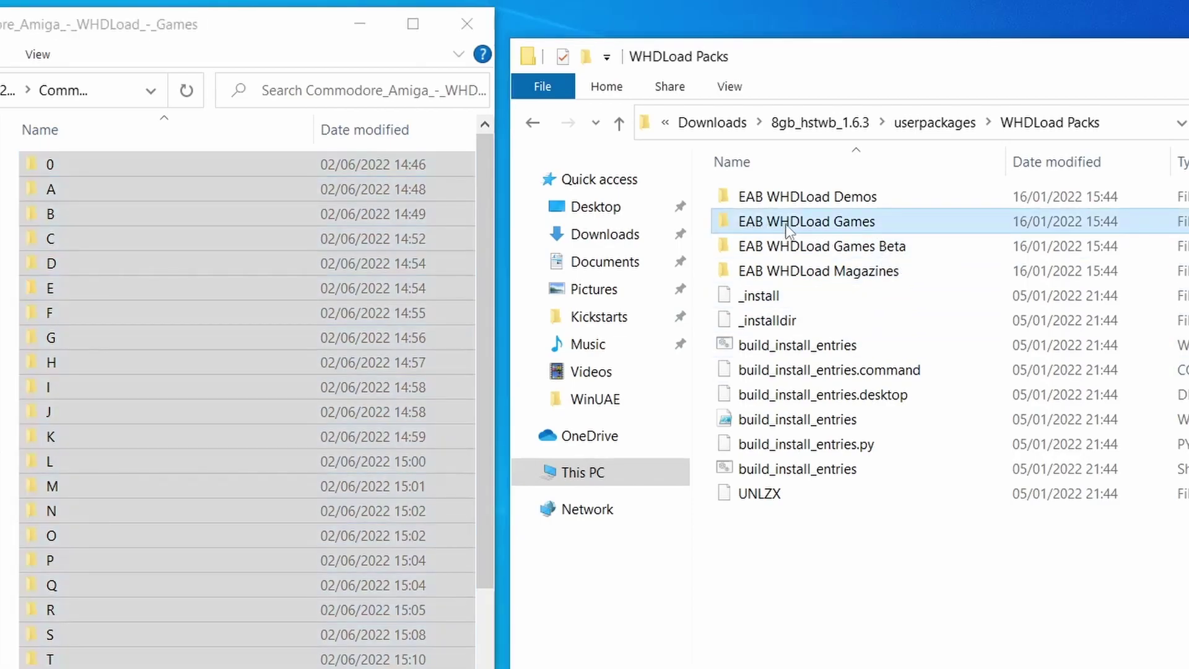
{"action": "double_click", "coordinate": [853, 225]}
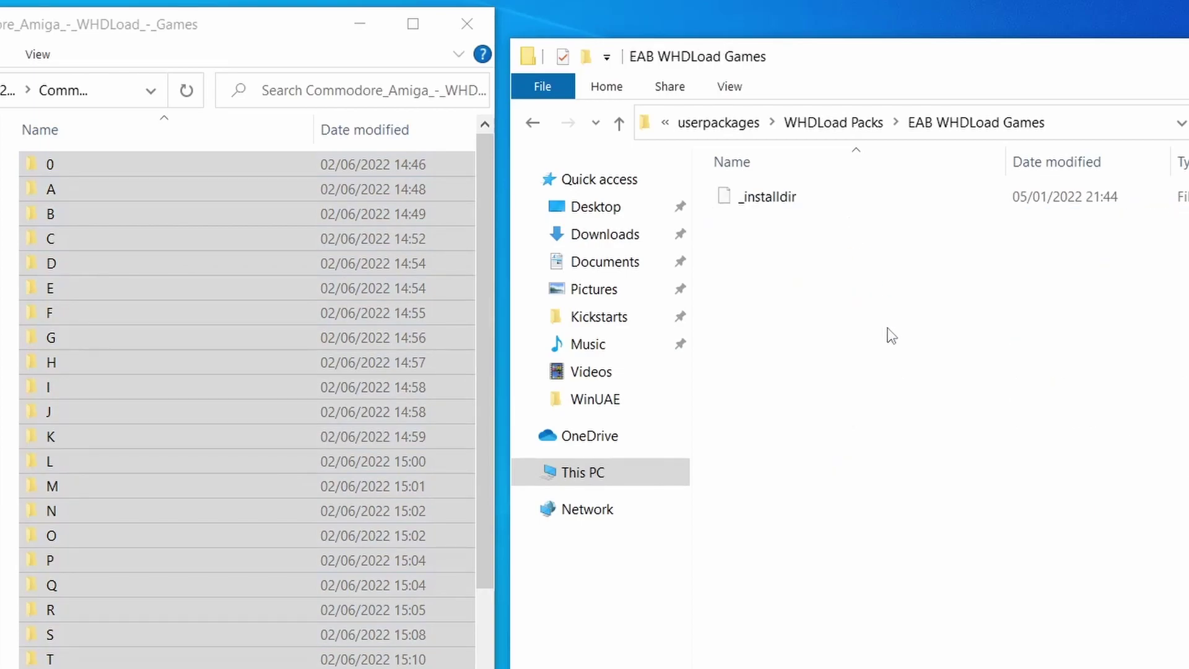
{"action": "key", "text": "ctrl+v"}
{"action": "left_click", "coordinate": [1064, 497]}
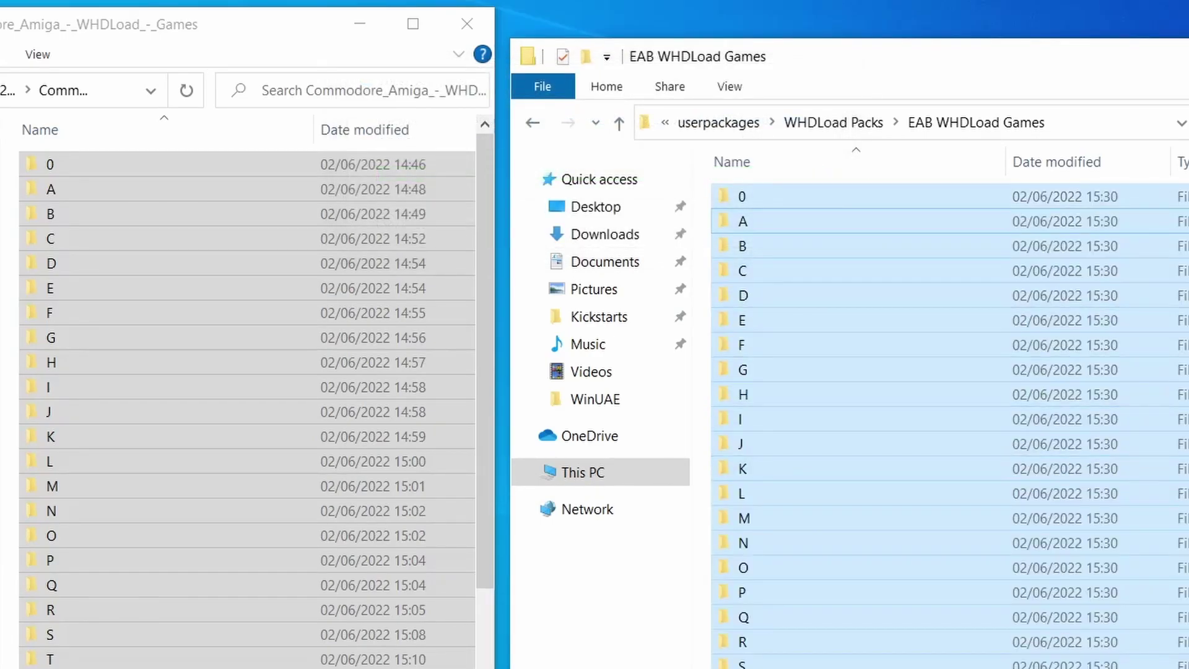
{"action": "left_click", "coordinate": [1138, 225]}
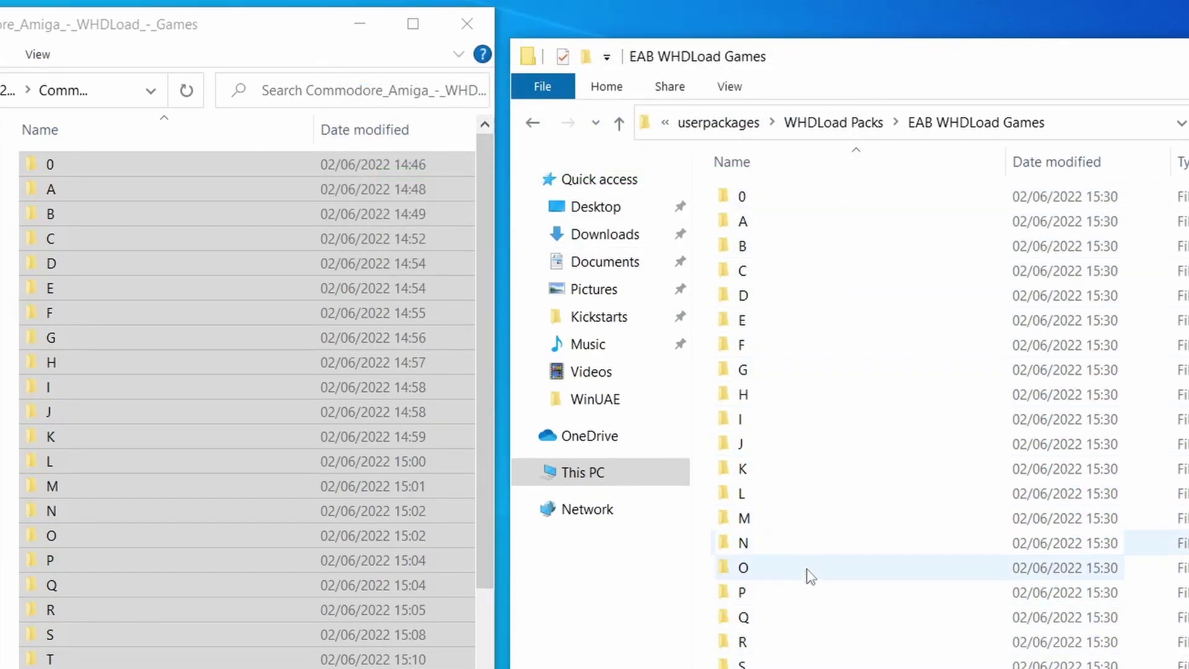
{"action": "scroll", "coordinate": [809, 625], "scroll_direction": "down", "scroll_amount": 3}
{"action": "scroll", "coordinate": [808, 632], "scroll_direction": "up", "scroll_amount": 3}
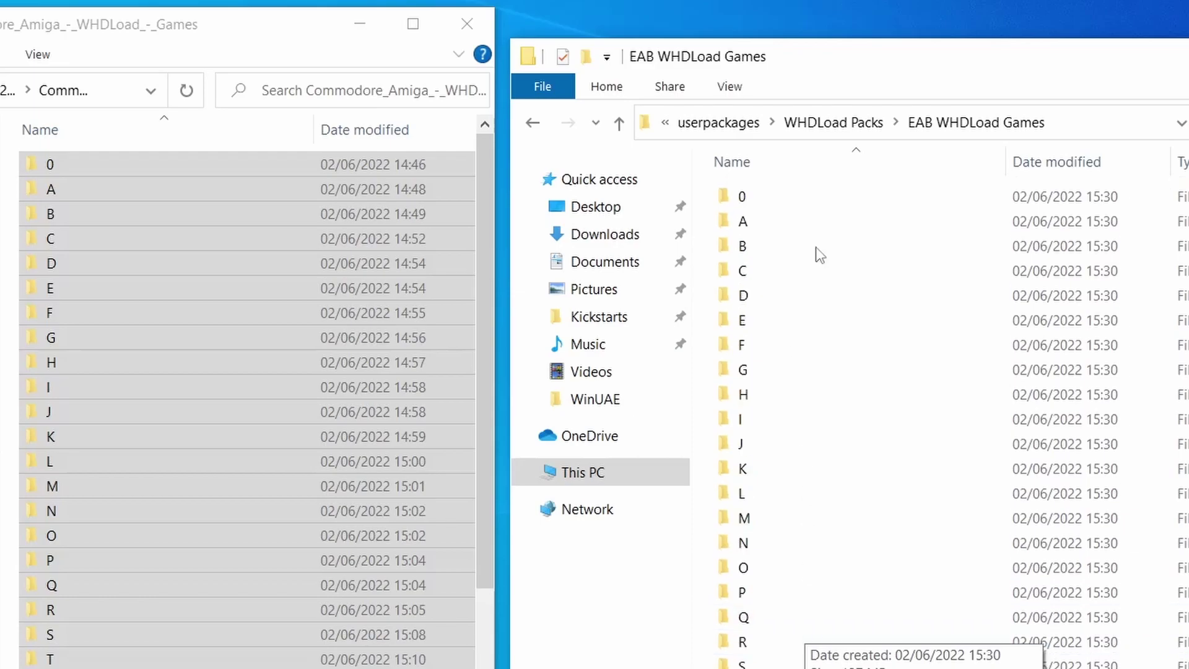
Return to the WHDLoad Packs folder and run the build_install_entries Windows Command Script
{"action": "left_click", "coordinate": [866, 122]}
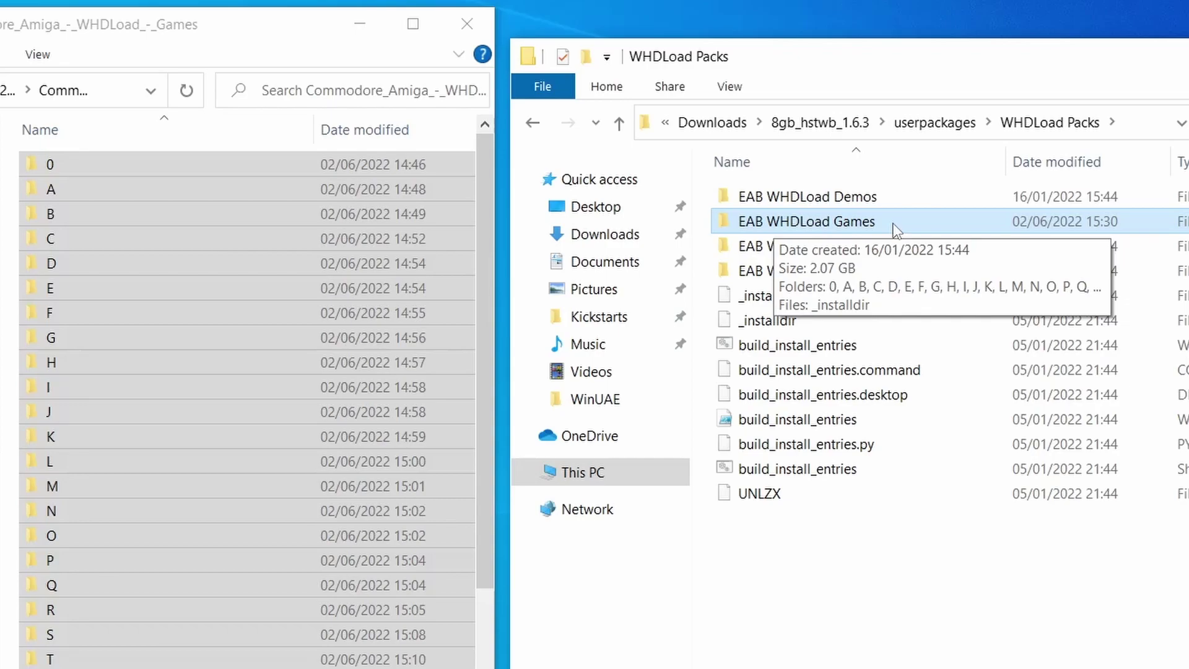
{"action": "left_click", "coordinate": [8, 89]}
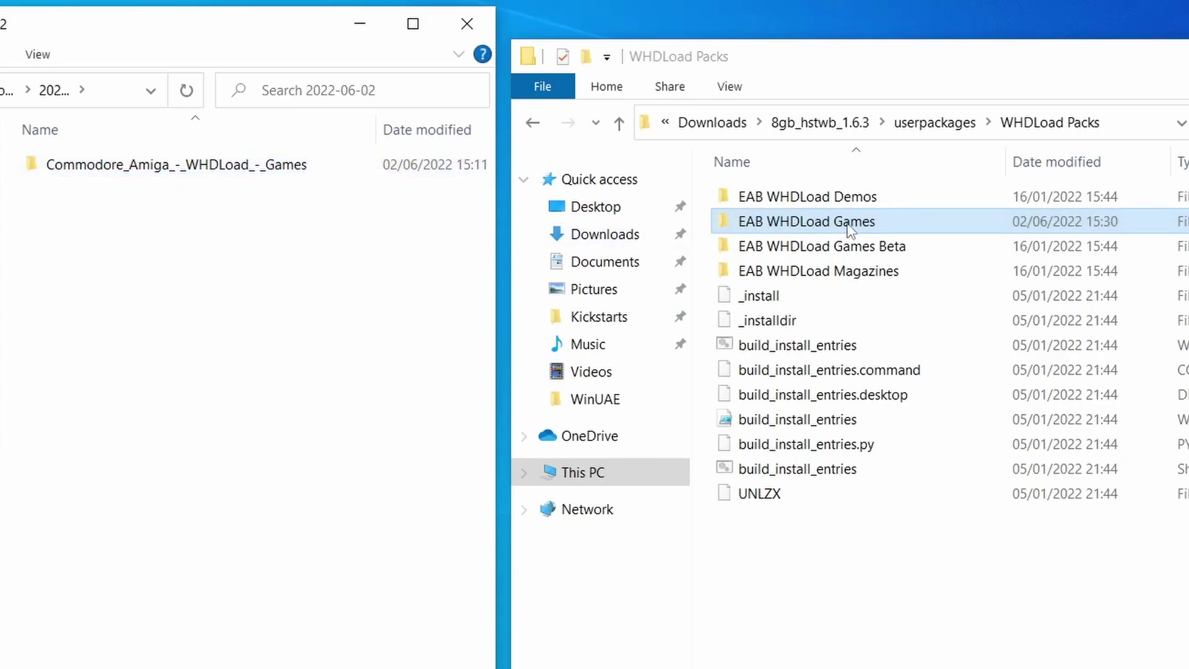
{"action": "left_click", "coordinate": [191, 229]}
{"action": "left_click", "coordinate": [856, 203]}
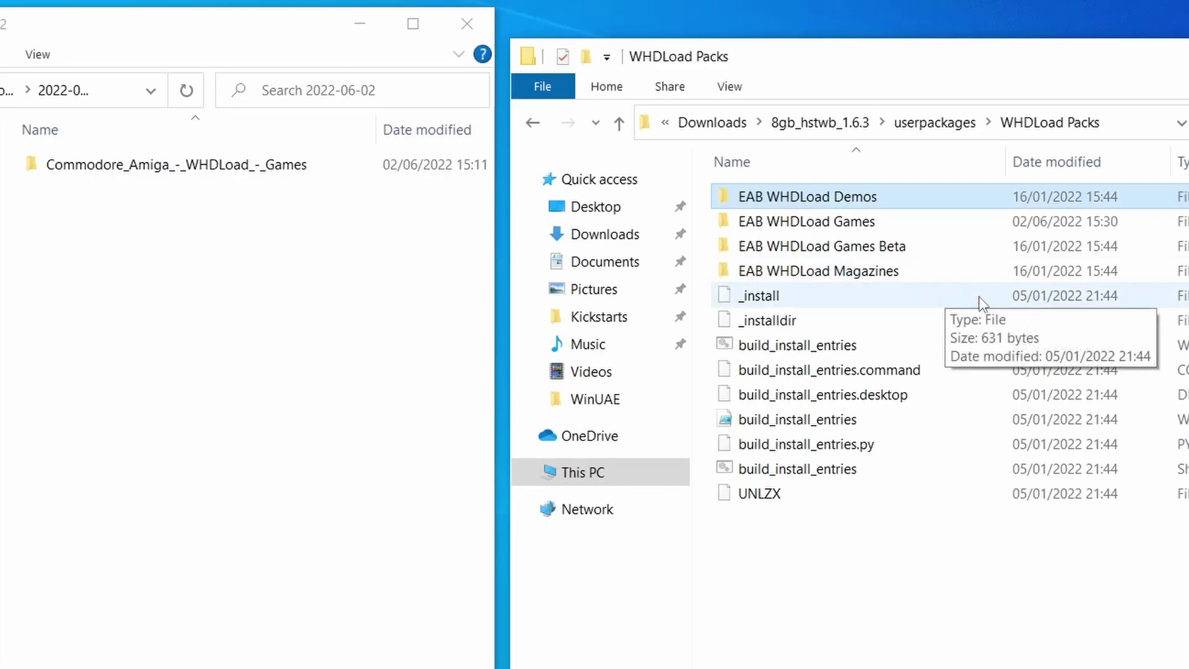
{"action": "left_click", "coordinate": [821, 604]}
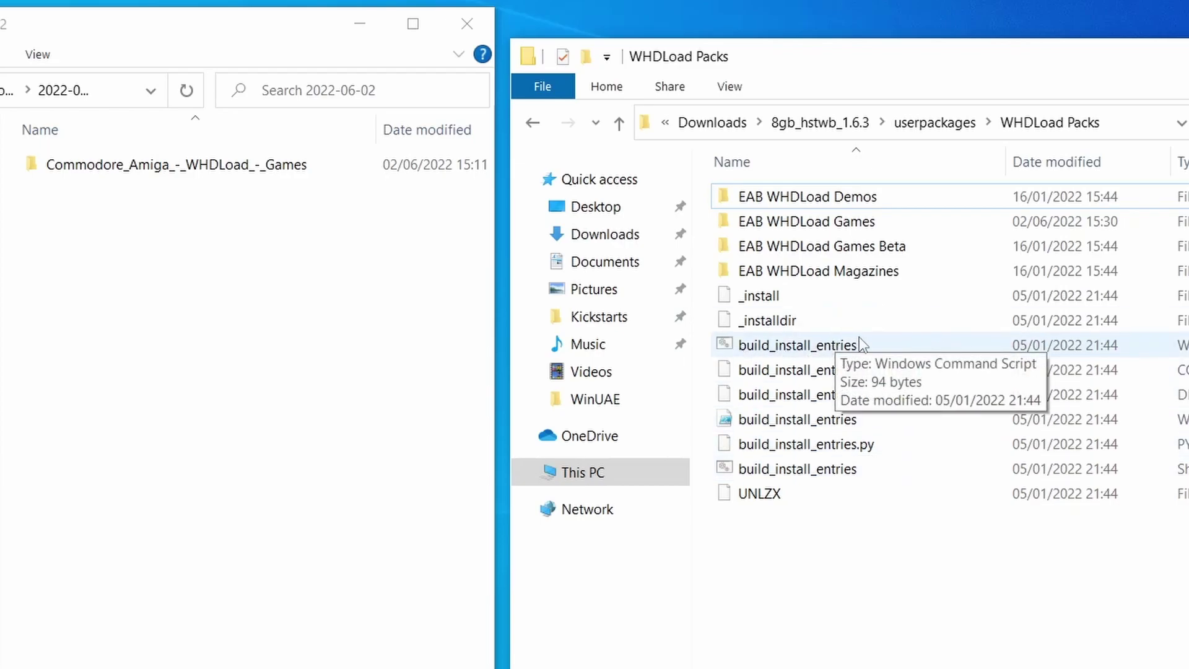
{"action": "left_click", "coordinate": [826, 347]}
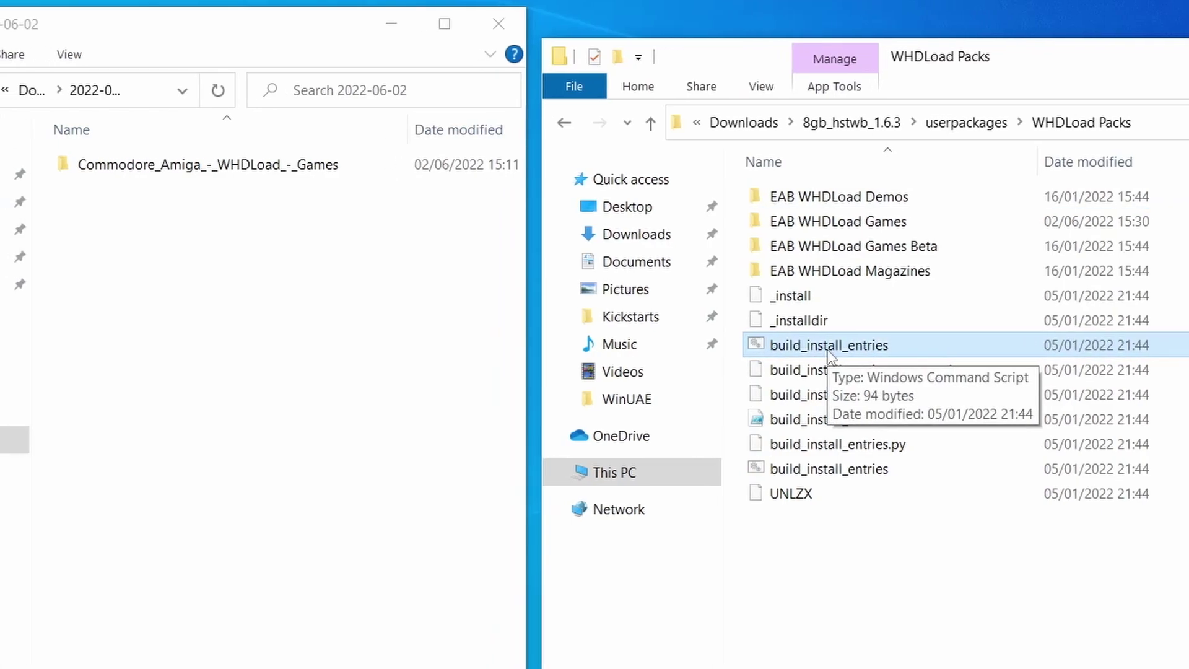
{"action": "double_click", "coordinate": [798, 347]}
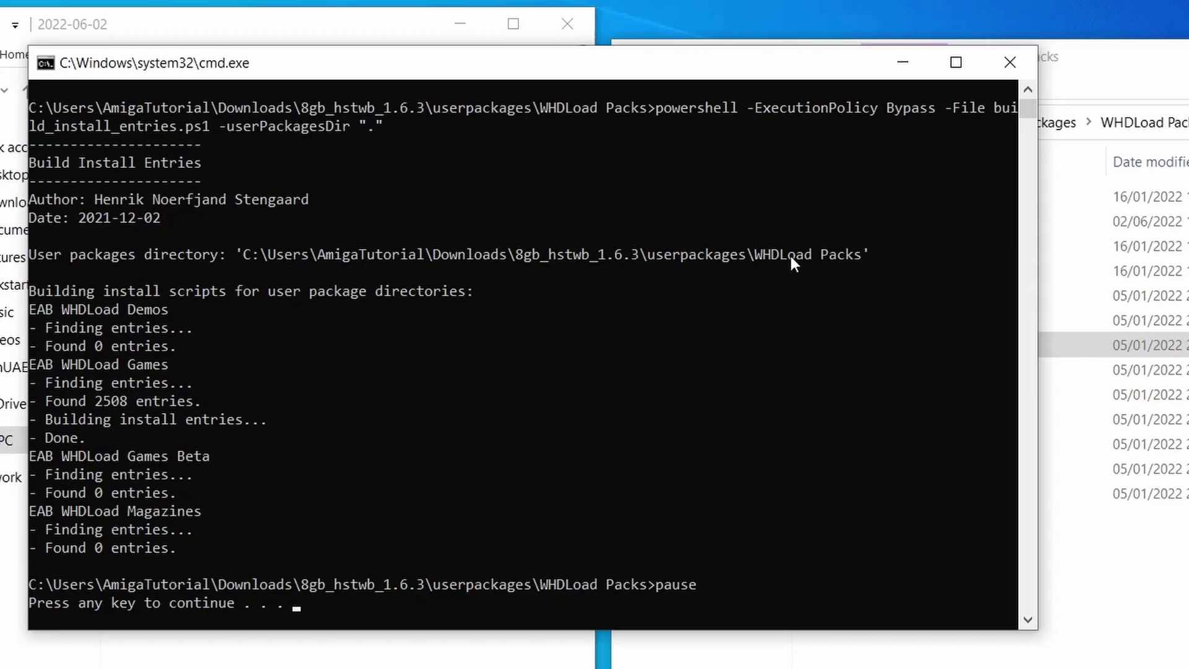
Close the build script's console window and go back to the 8gb_hstwb_1.6.3 folder
{"action": "left_click", "coordinate": [1019, 67]}
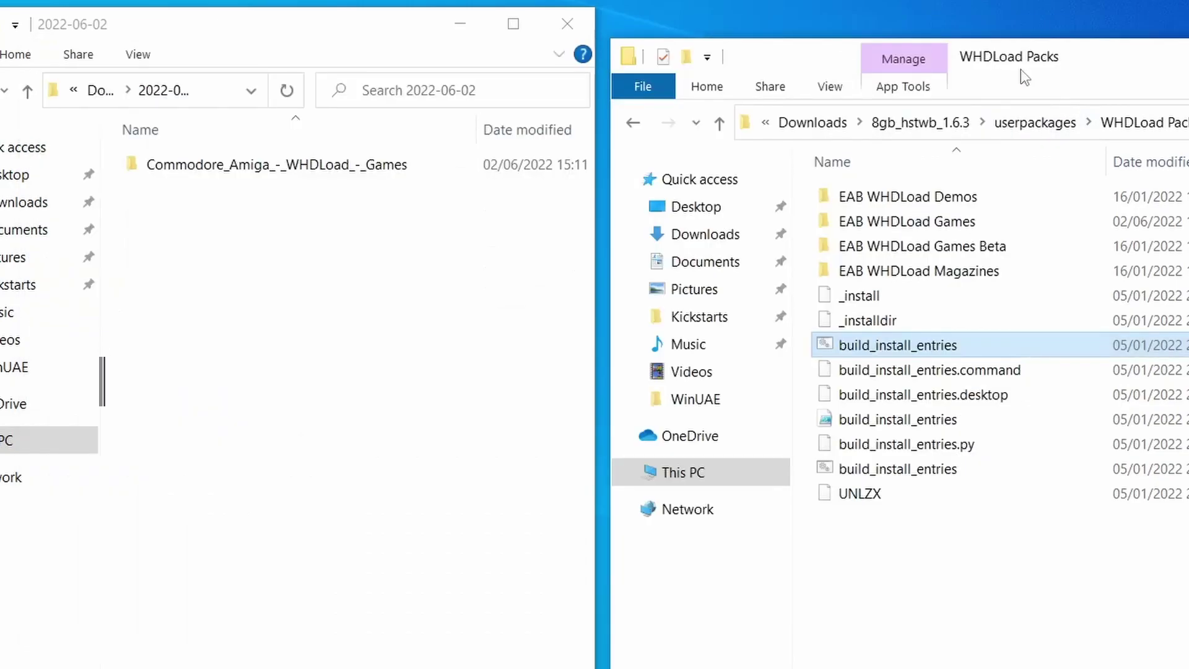
{"action": "left_click", "coordinate": [930, 619]}
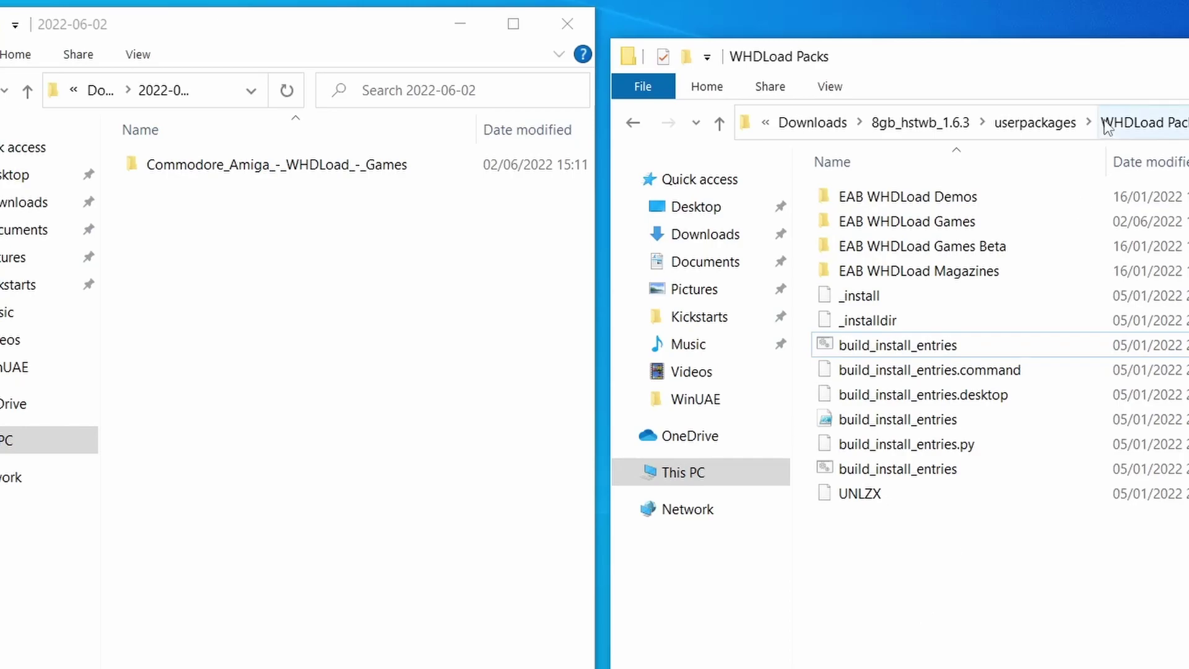
{"action": "left_click", "coordinate": [1005, 347]}
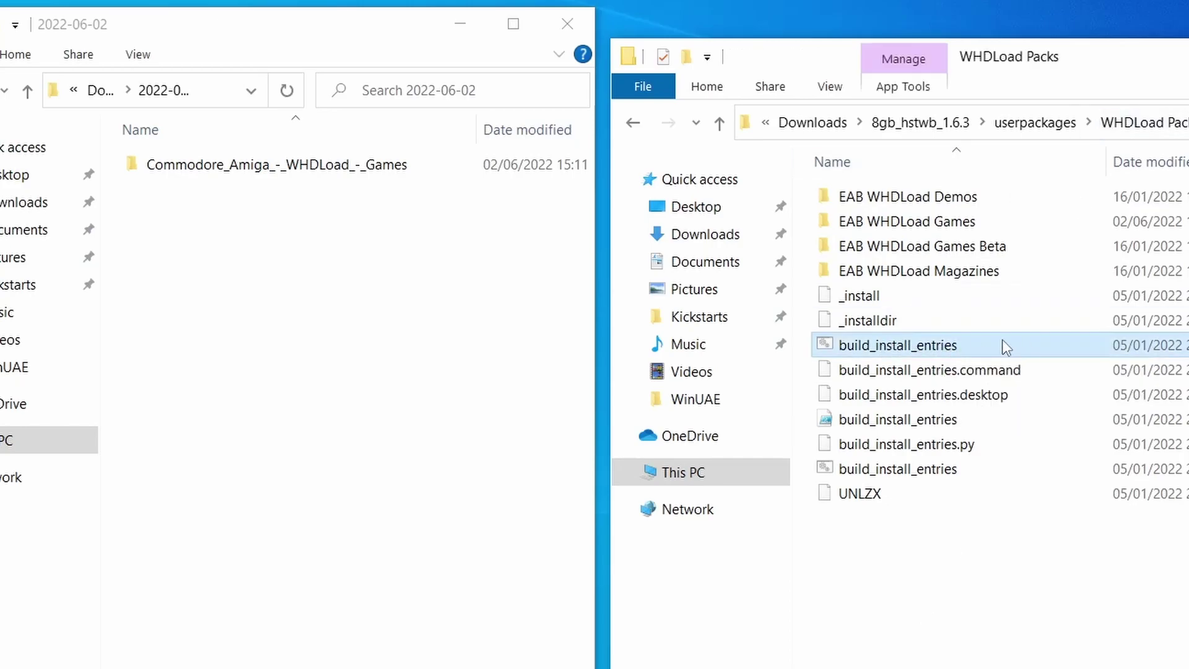
{"action": "left_click", "coordinate": [1034, 124]}
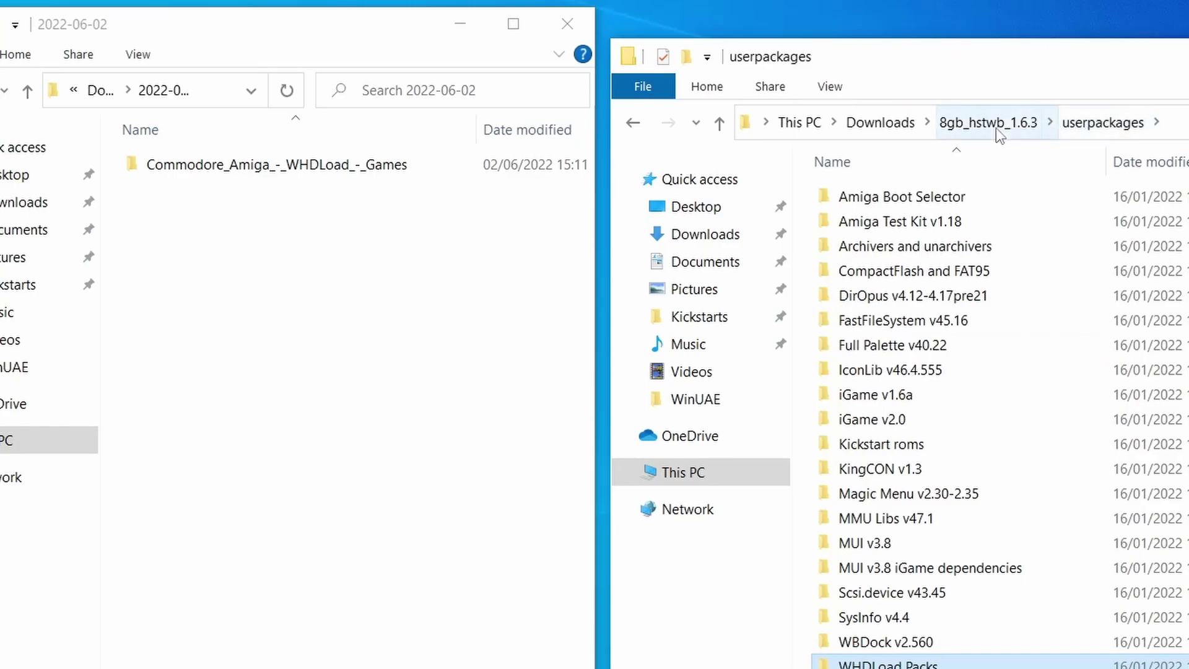
{"action": "left_click", "coordinate": [996, 129]}
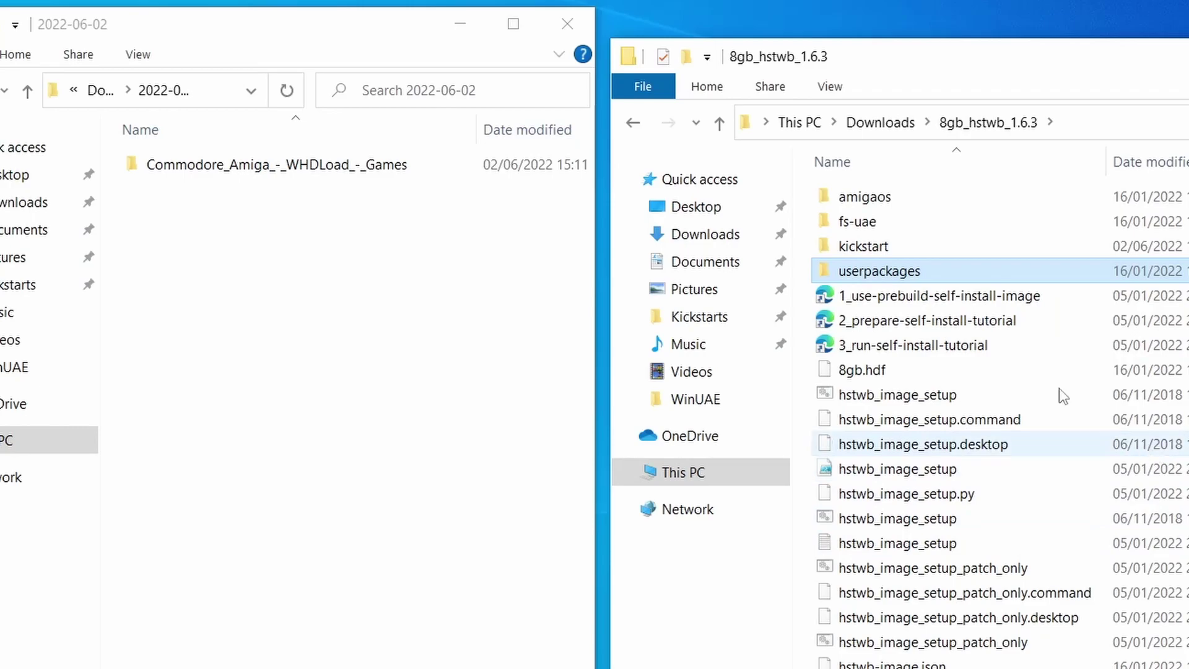
Run the first hstwb_image_setup script in 8gb_hstwb_1.6.3, review its console output and close the console
{"action": "left_click", "coordinate": [855, 403]}
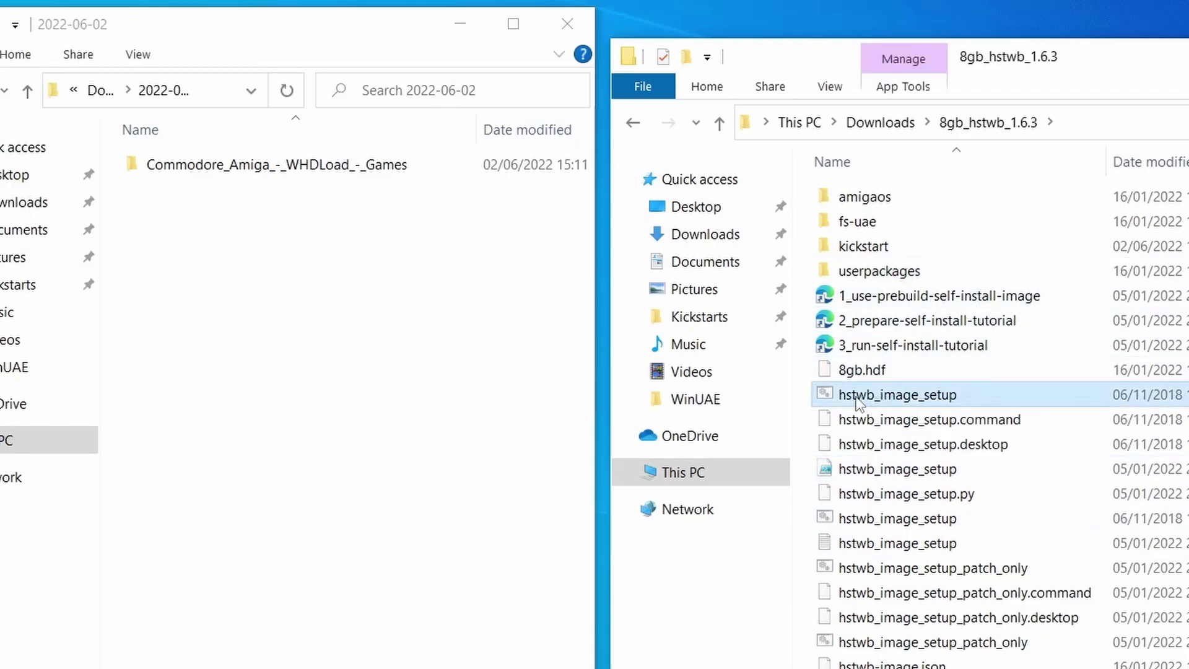
{"action": "double_click", "coordinate": [941, 397]}
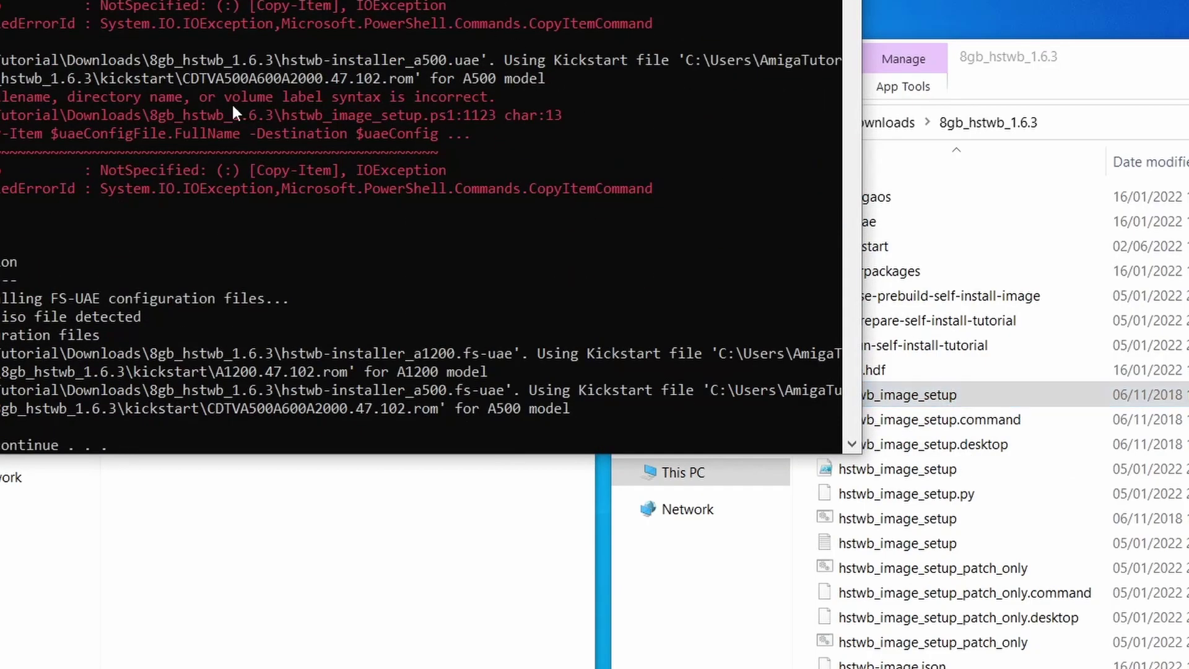
{"action": "scroll", "coordinate": [446, 338], "scroll_direction": "up", "scroll_amount": 2}
{"action": "scroll", "coordinate": [459, 337], "scroll_direction": "down", "scroll_amount": 4}
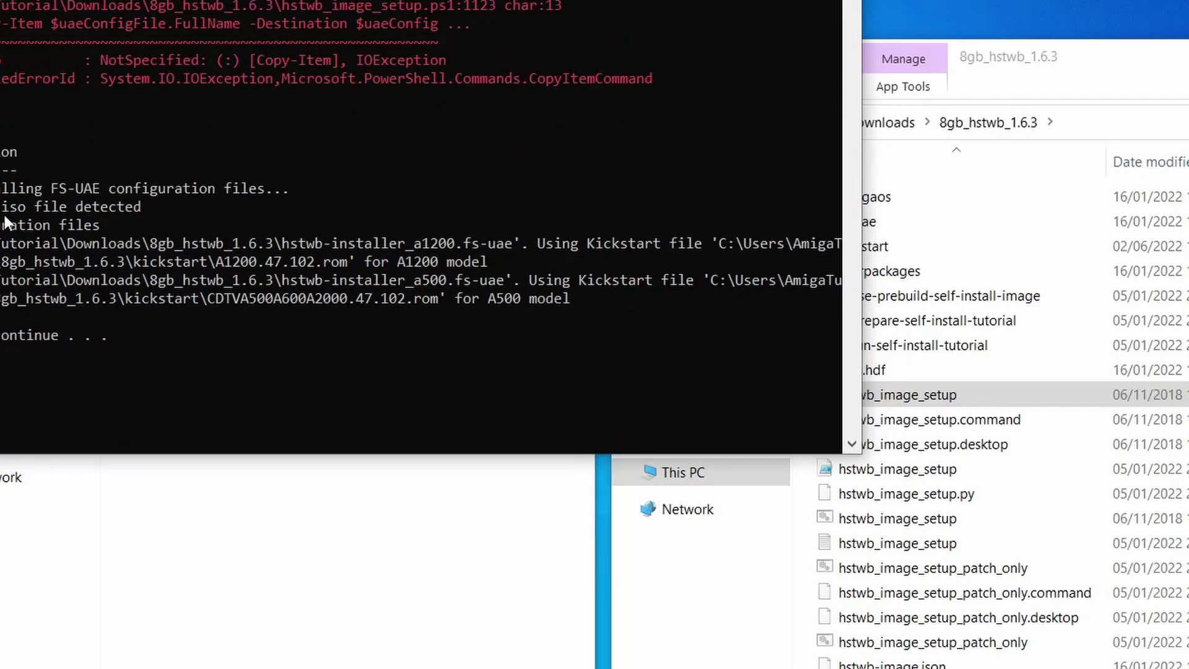
{"action": "scroll", "coordinate": [629, 192], "scroll_direction": "up", "scroll_amount": 9}
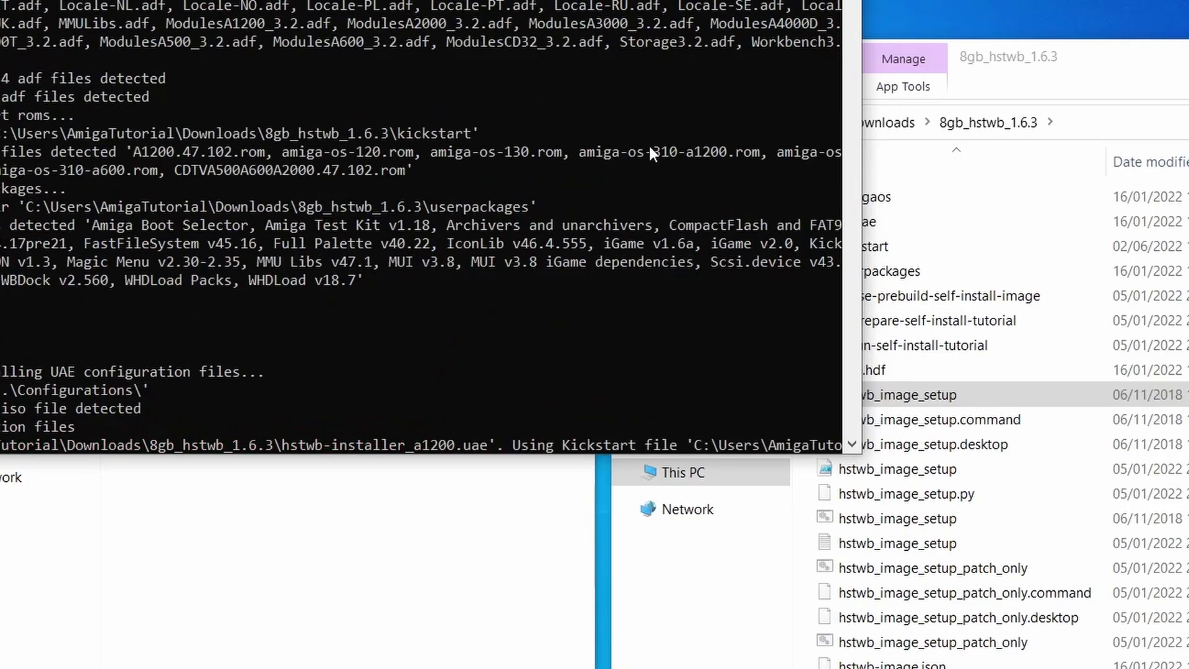
{"action": "key", "text": "Return"}
Select the hstwb-installer_a1200 WinUAE configuration, and in the other window launch winuae64 from the WinUAE folder in Downloads
{"action": "scroll", "coordinate": [1077, 465], "scroll_direction": "down", "scroll_amount": 1}
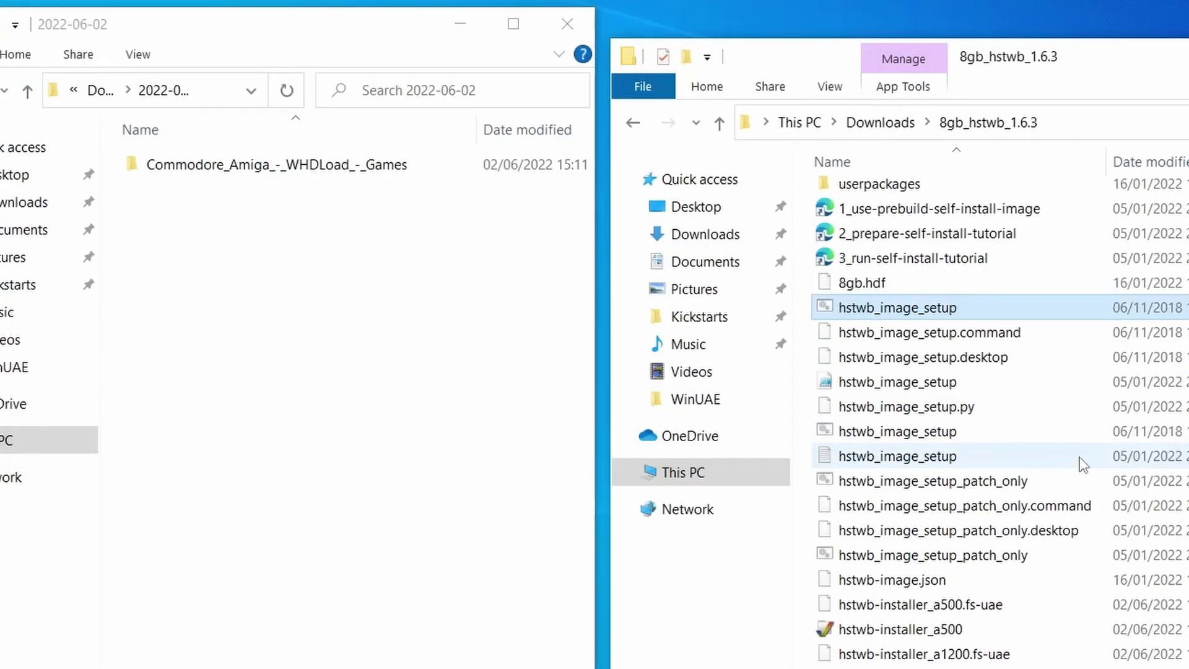
{"action": "left_click", "coordinate": [836, 612]}
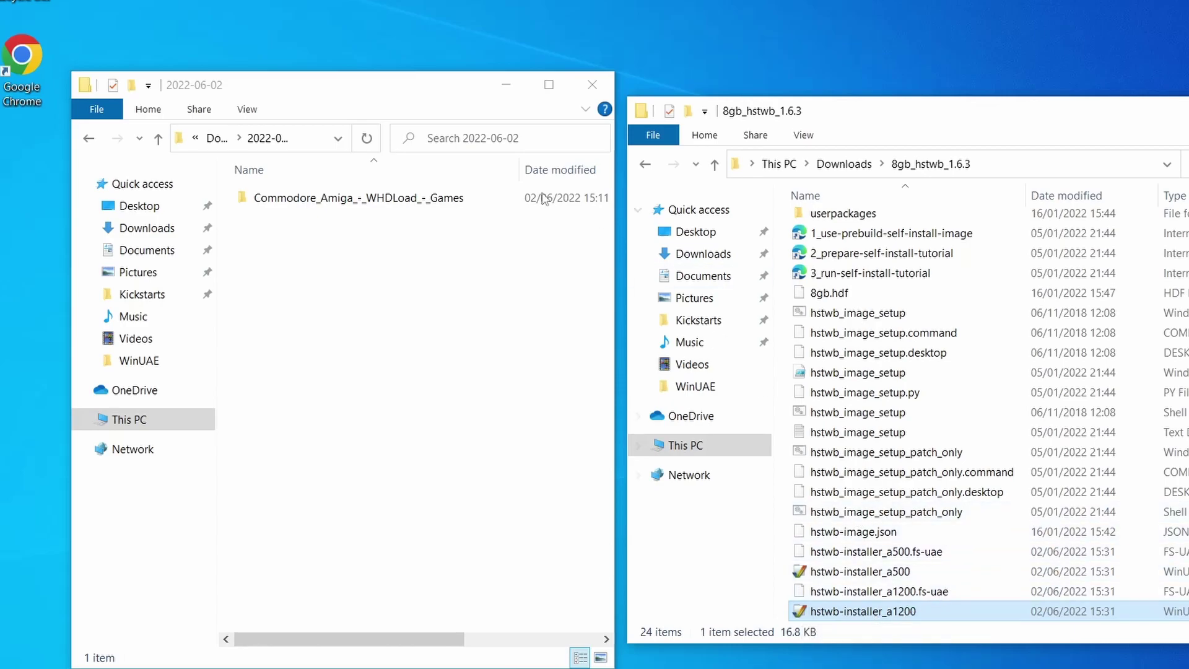
{"action": "left_click", "coordinate": [217, 138]}
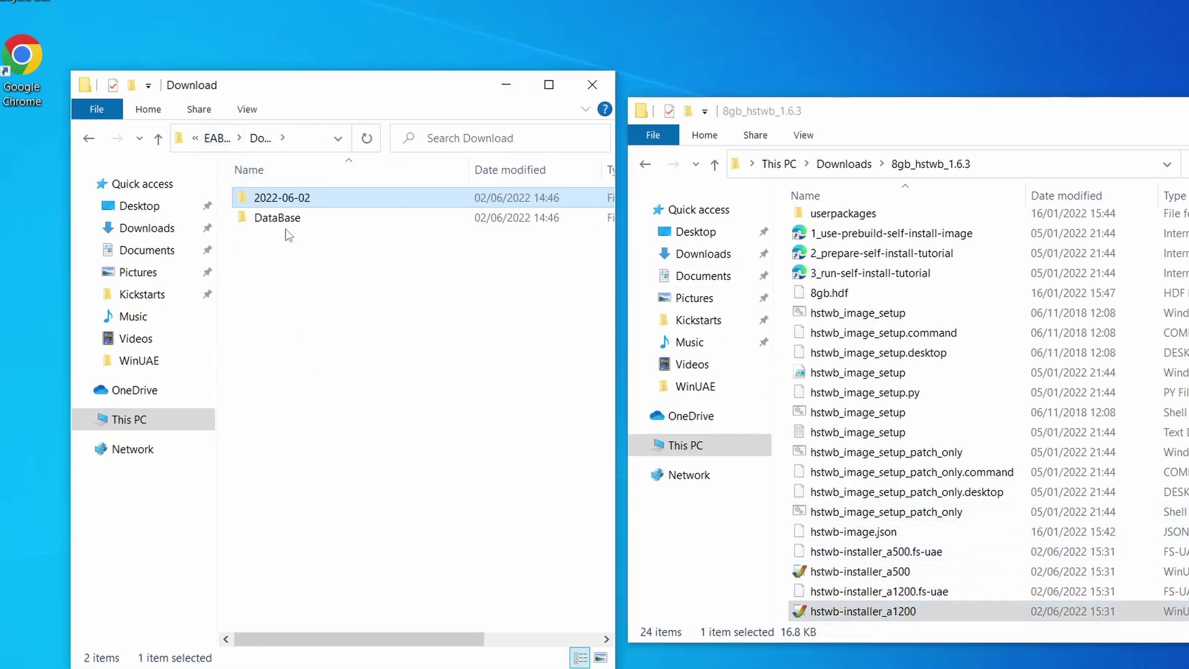
{"action": "left_click", "coordinate": [217, 139]}
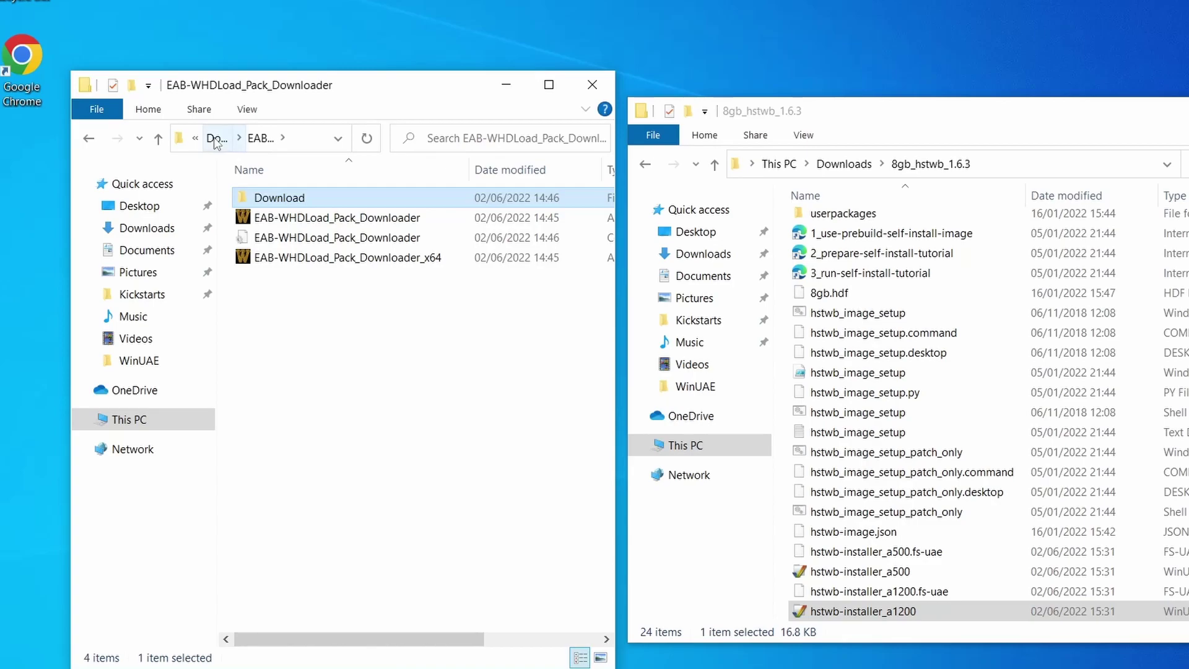
{"action": "left_click", "coordinate": [215, 139]}
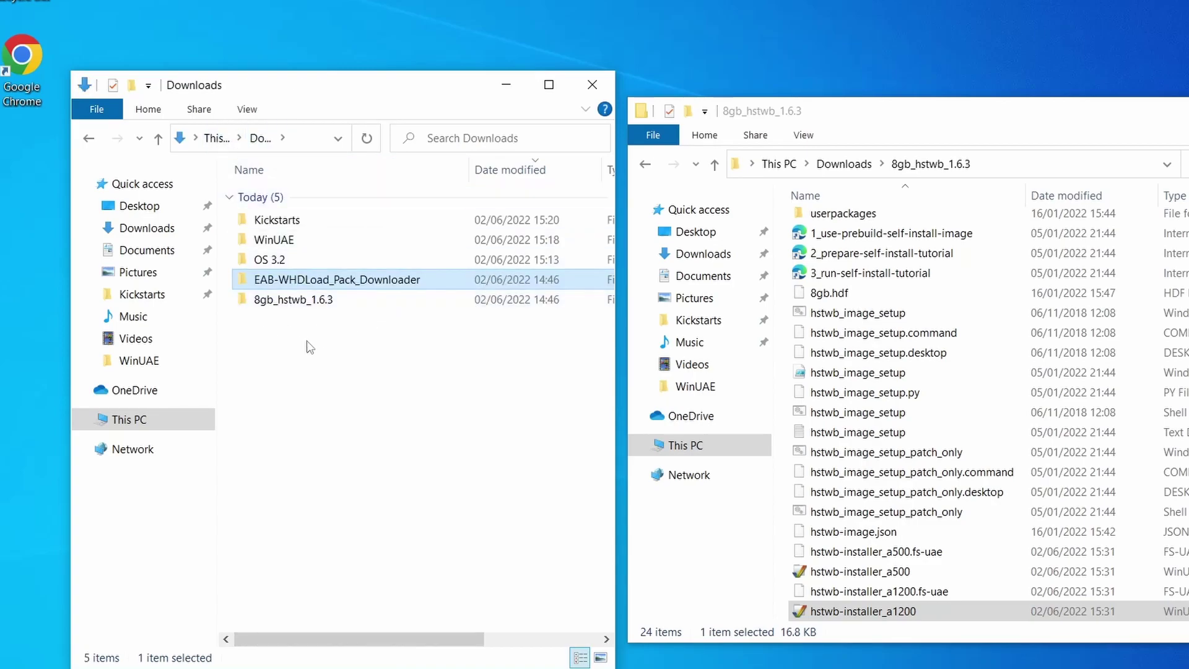
{"action": "double_click", "coordinate": [291, 240]}
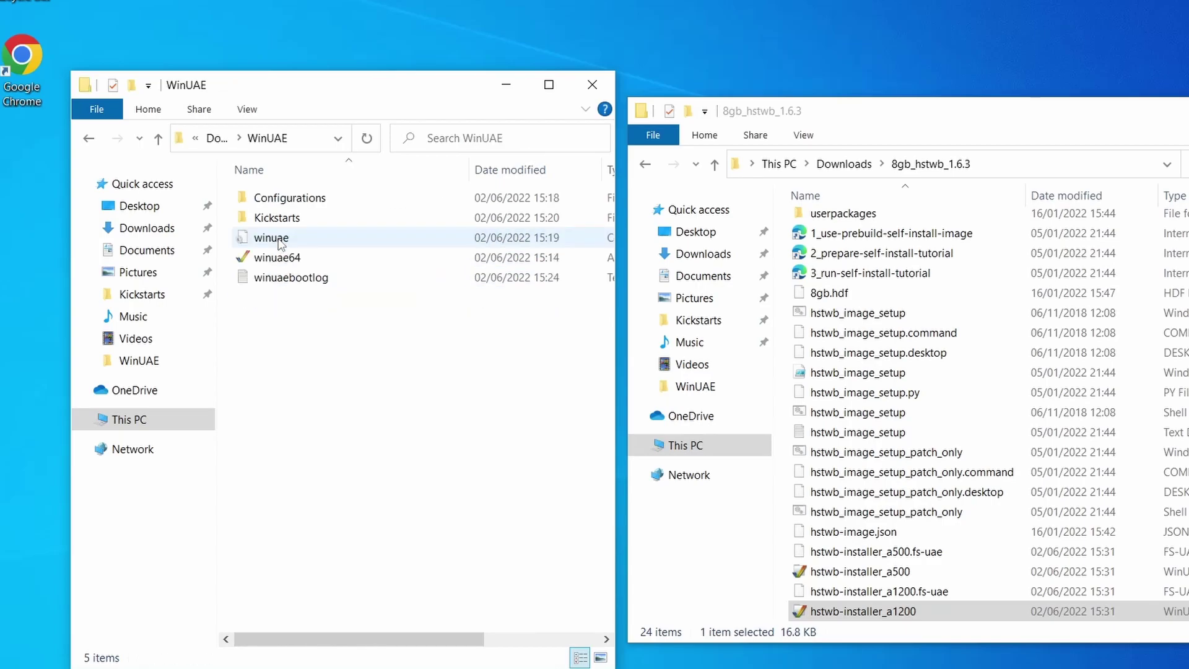
{"action": "double_click", "coordinate": [290, 258]}
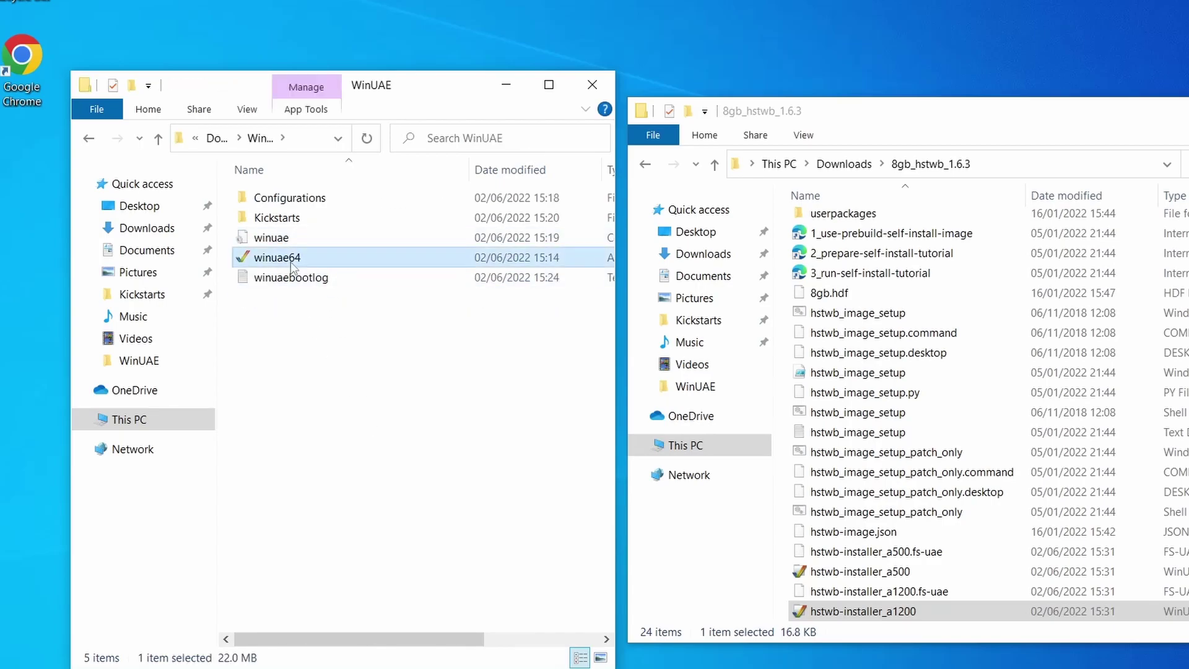
Load the hstwb-installer_a1200 configuration from the 8gb_hstwb_1.6.3 folder into WinUAE Properties, moving the properties window so both are visible
{"action": "left_click_drag", "start_coordinate": [716, 81], "coordinate": [578, 44]}
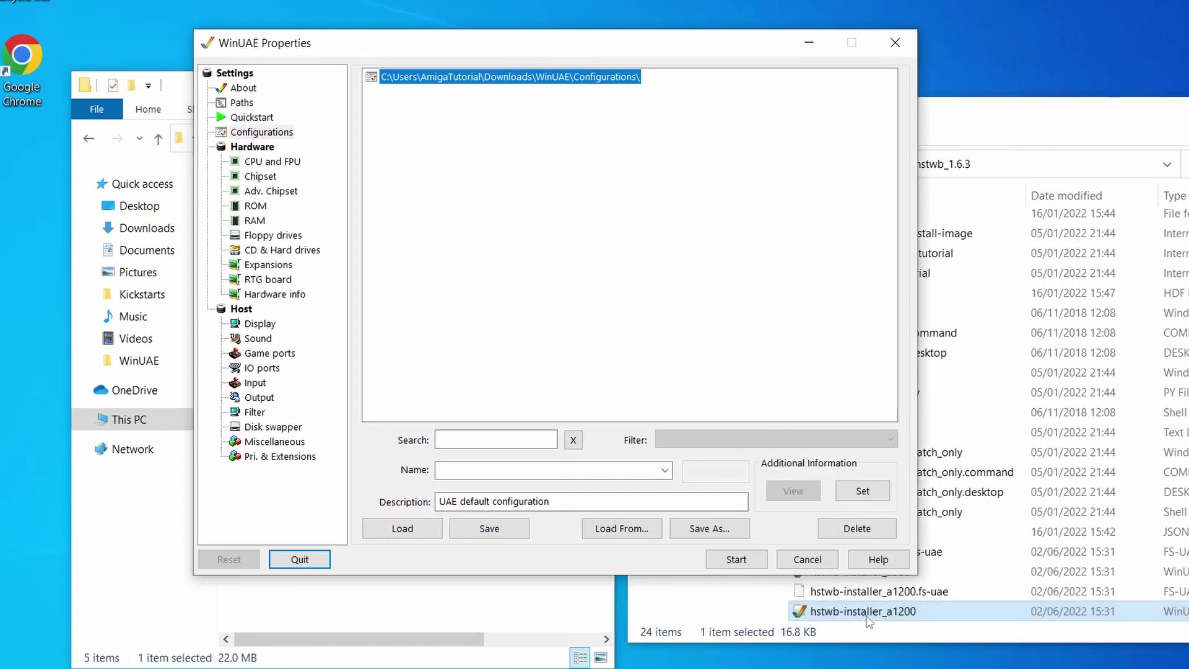
{"action": "left_click_drag", "start_coordinate": [870, 617], "coordinate": [760, 406]}
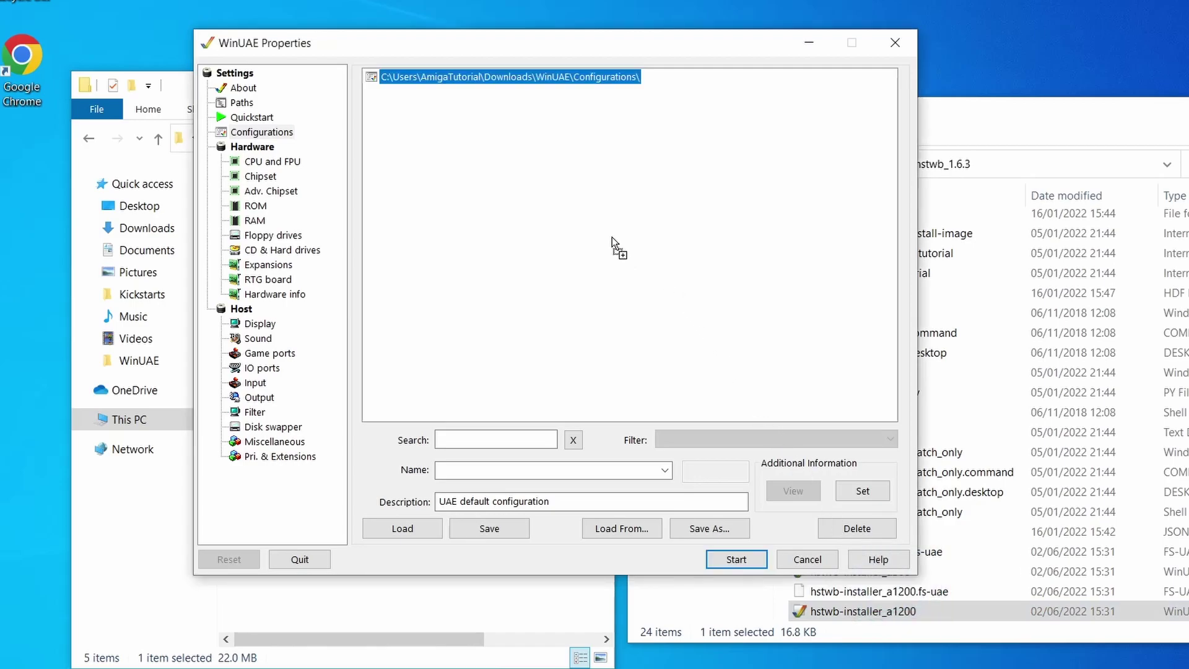
{"action": "left_click_drag", "start_coordinate": [608, 234], "coordinate": [604, 231]}
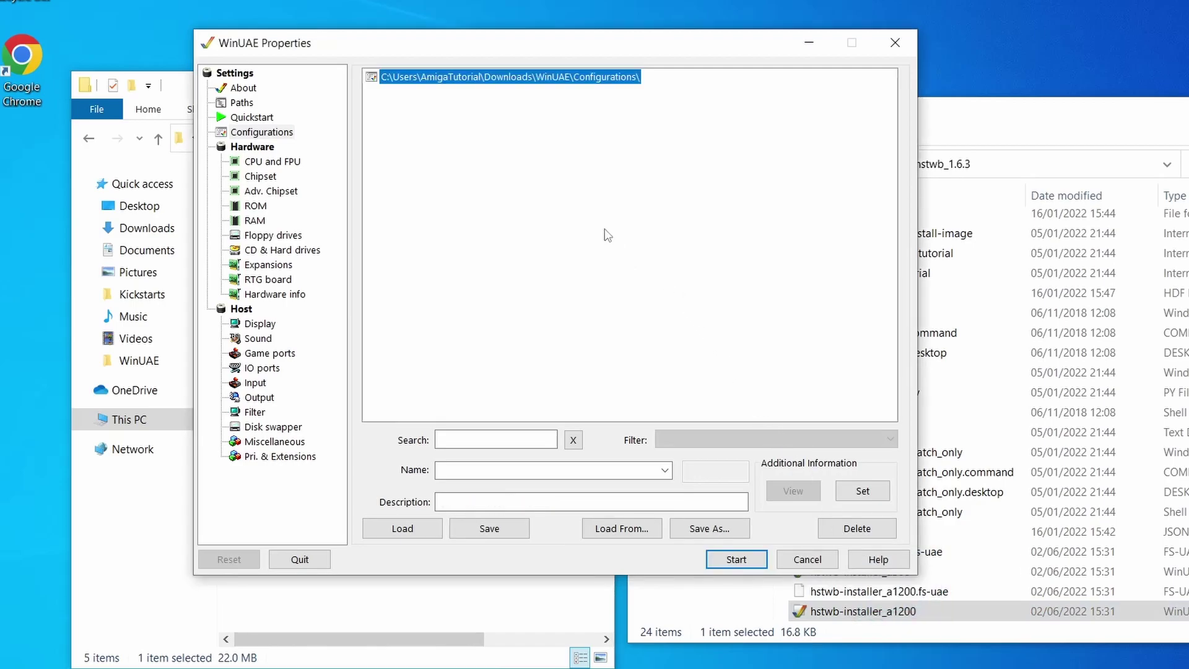
Check the loaded CPU and FPU settings and the CD and hard drive list, and start the emulation
{"action": "left_click", "coordinate": [273, 163]}
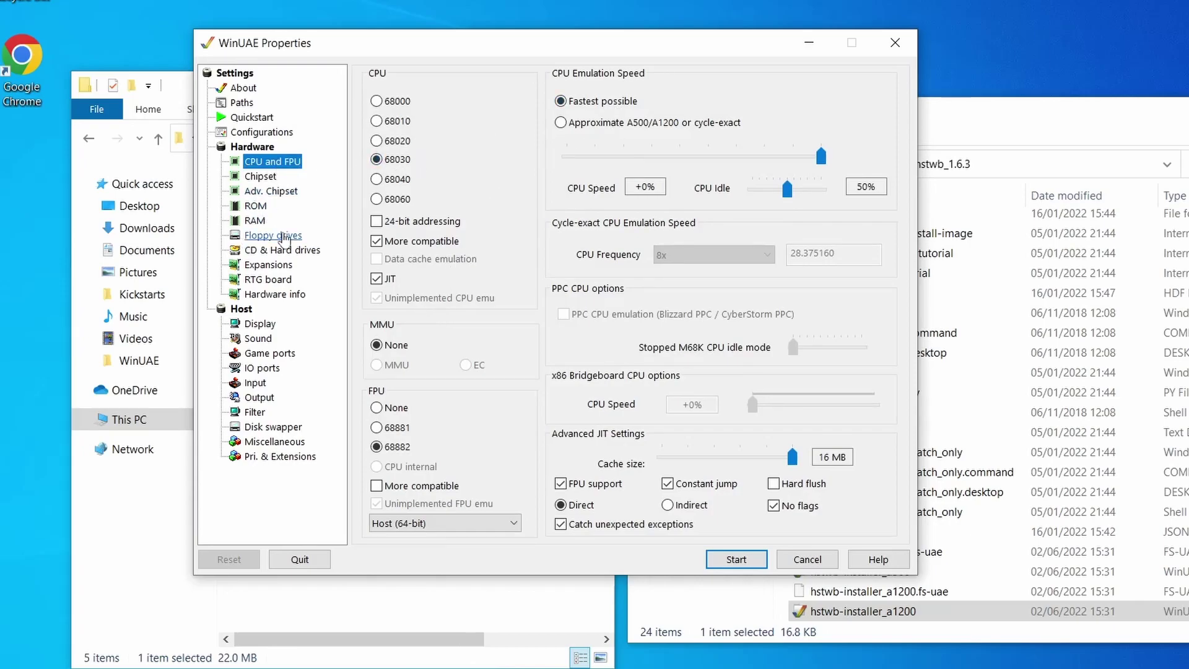
{"action": "left_click", "coordinate": [283, 254]}
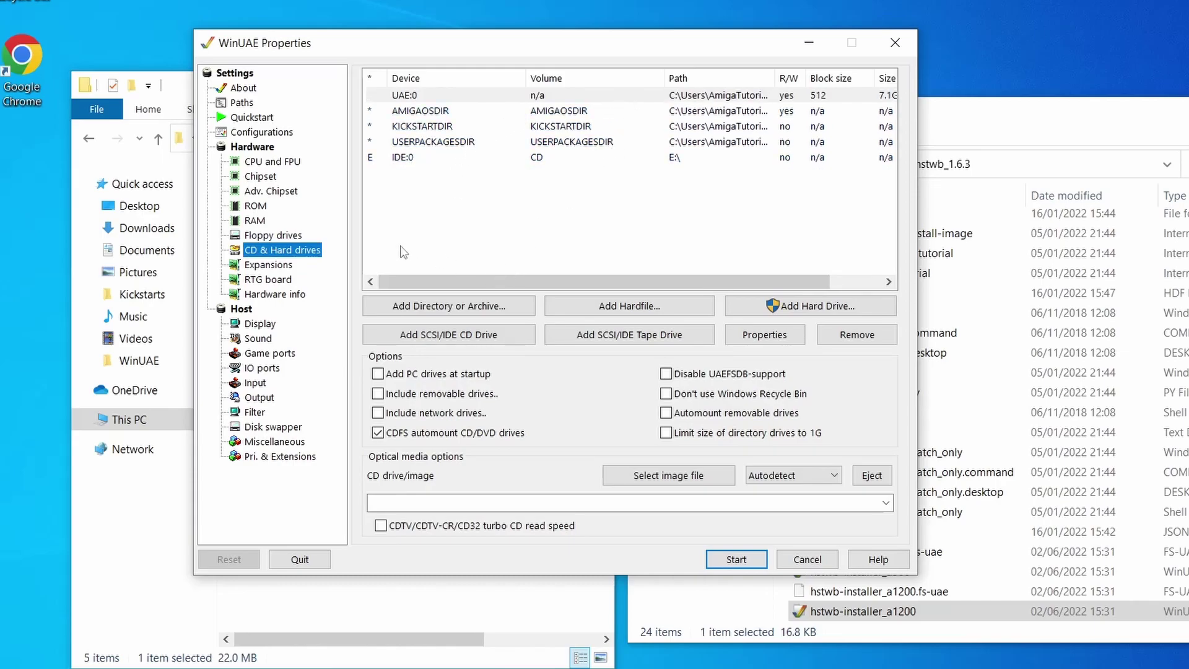
{"action": "left_click", "coordinate": [724, 558]}
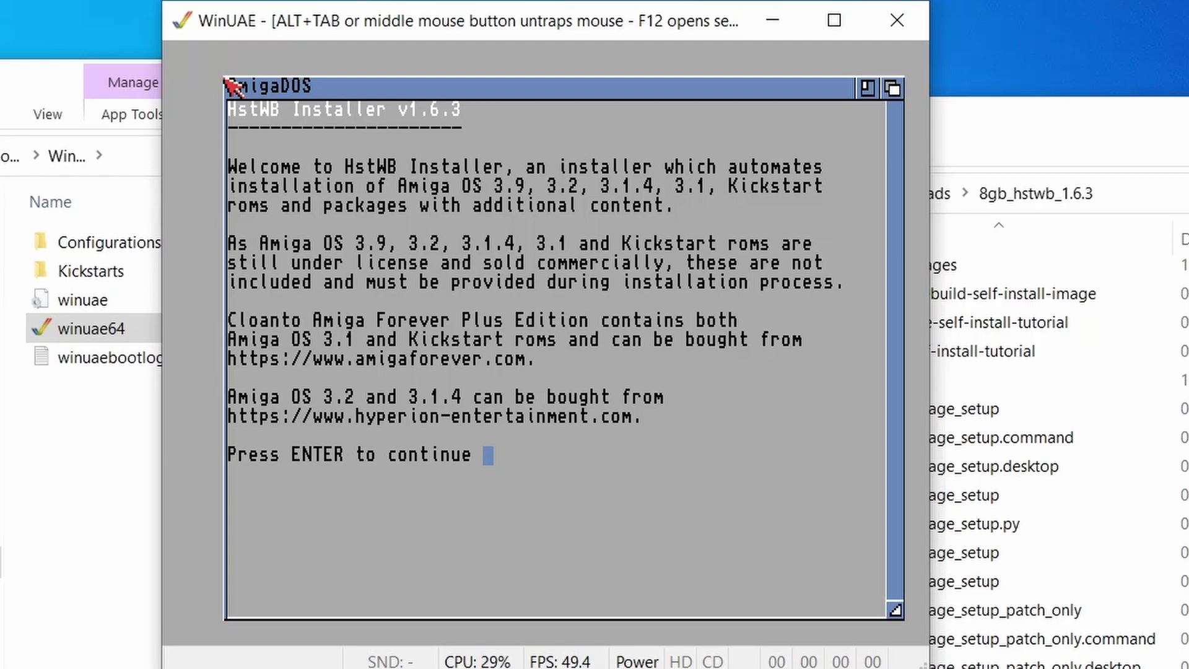
Proceed through the HstWB Installer welcome, Amiga OS system files and self install overview pages, and continue with the 19 available packages
{"action": "key", "text": "Return"}
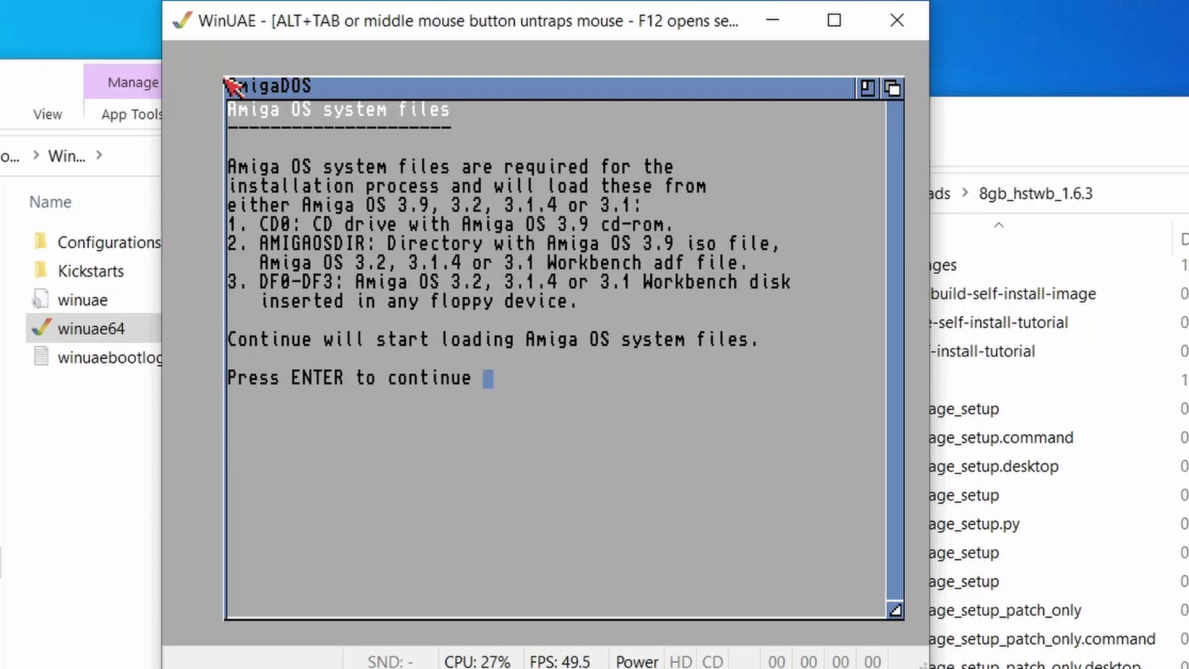
{"action": "key", "text": "Return"}
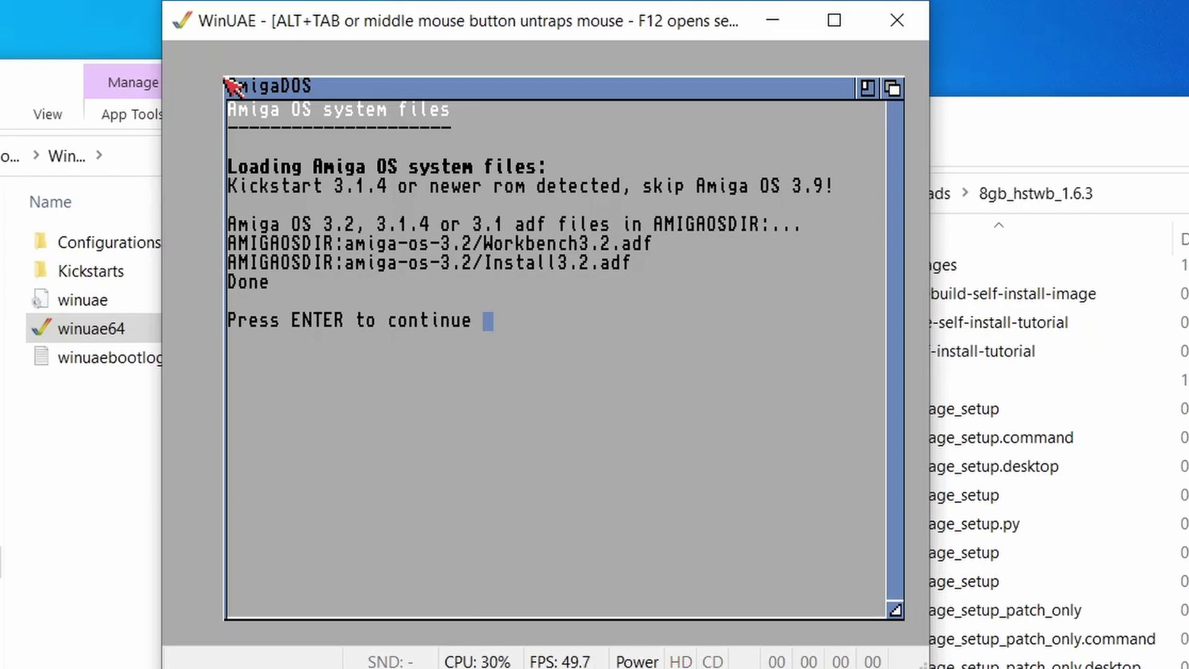
{"action": "key", "text": "Return"}
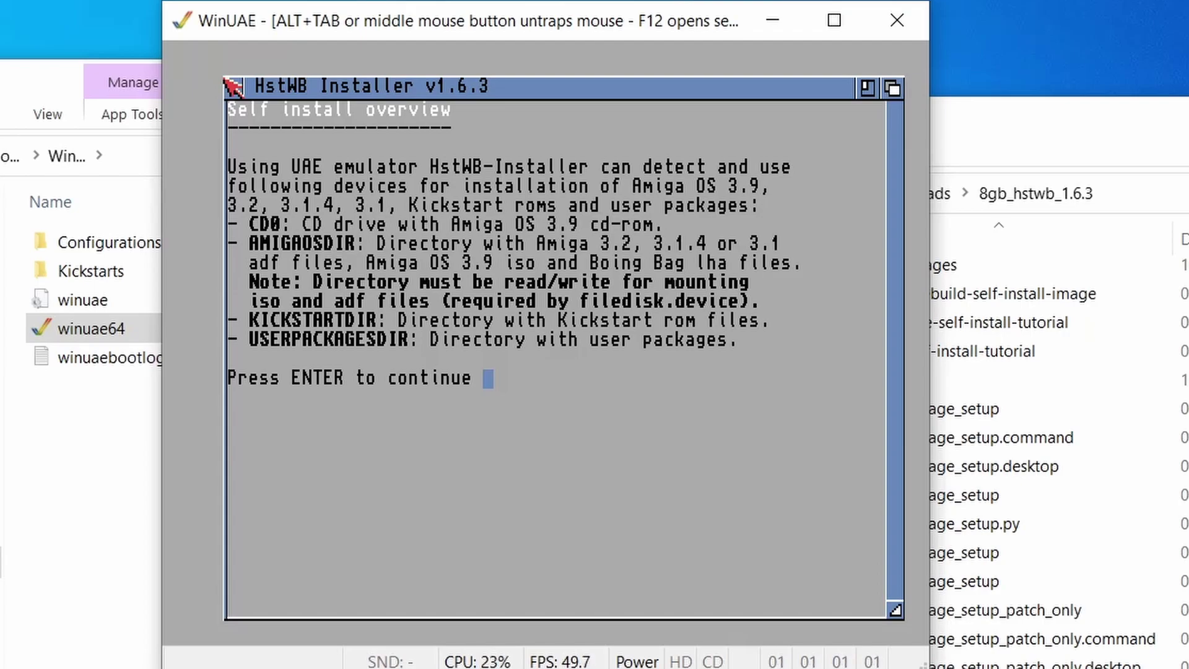
{"action": "key", "text": "Return"}
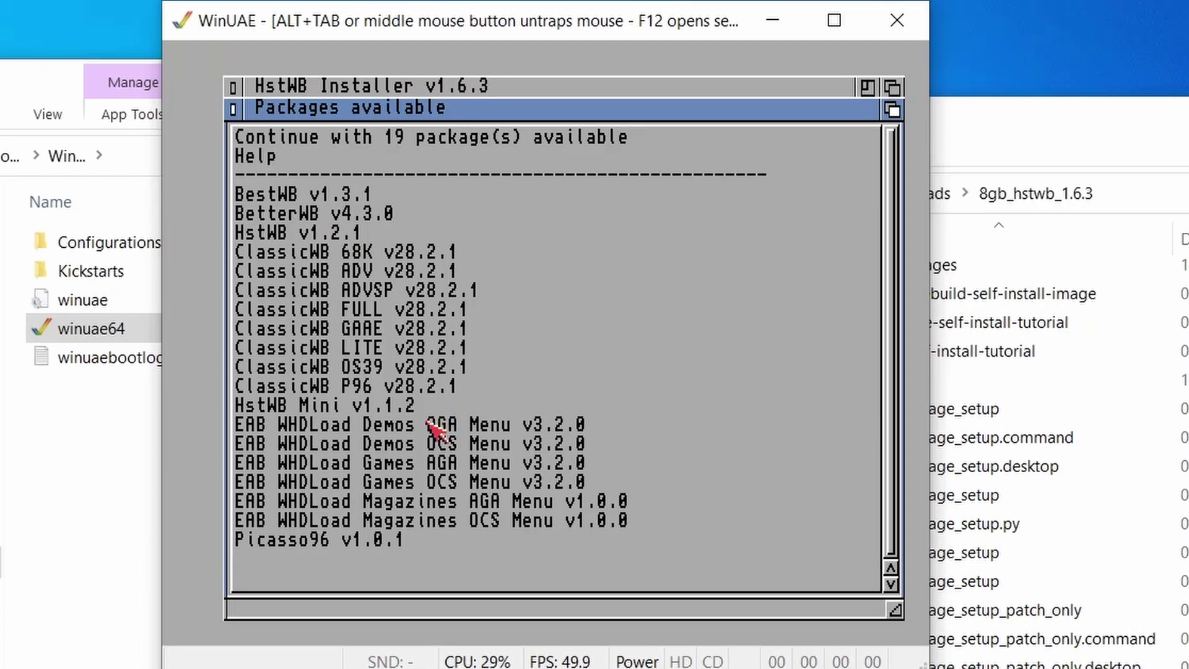
{"action": "left_click", "coordinate": [433, 142]}
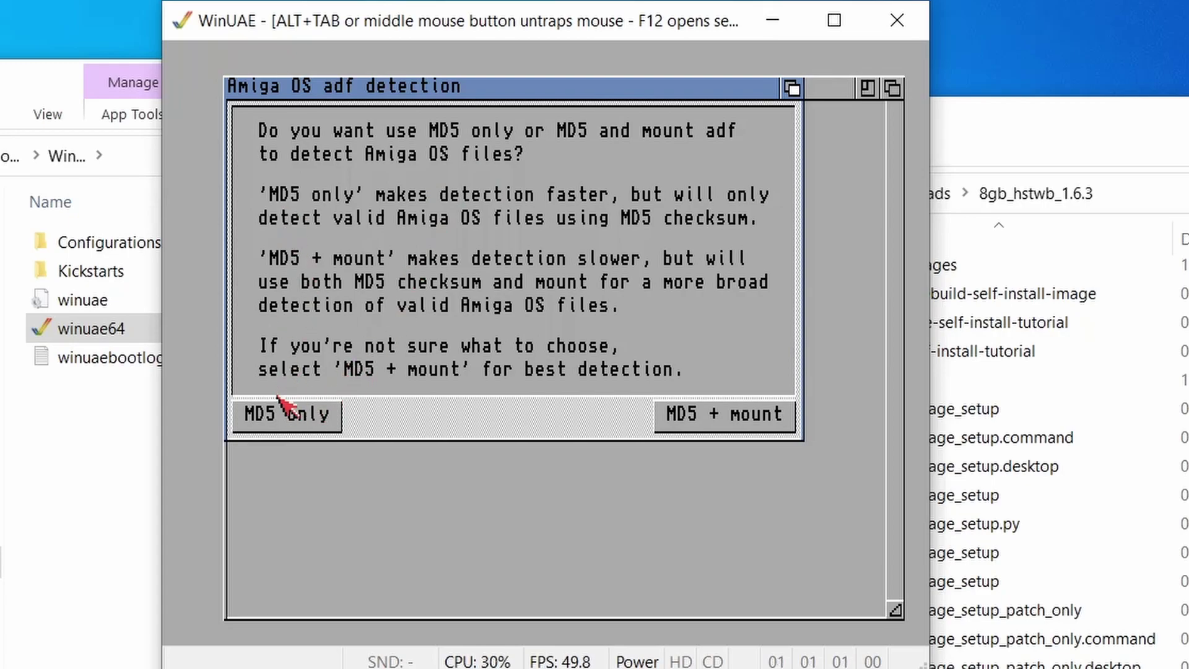
Detect the Amiga OS files with MD5 only and choose to install Amiga OS 3.2, skipping the modules installation
{"action": "left_click", "coordinate": [317, 419]}
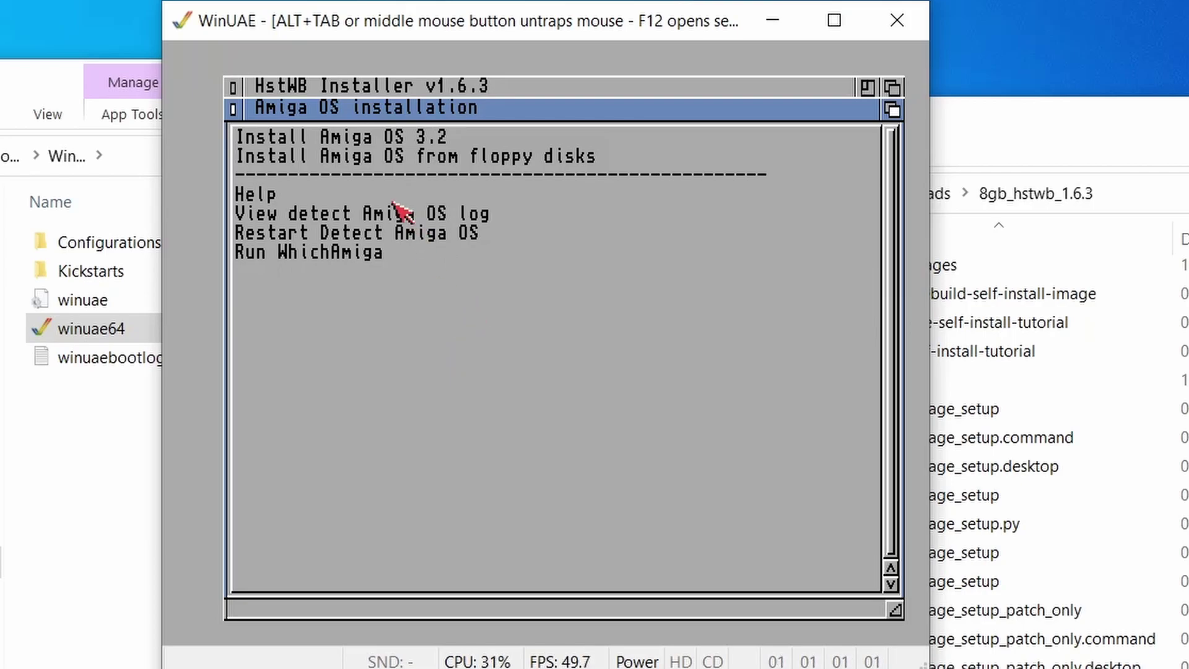
{"action": "double_click", "coordinate": [308, 136]}
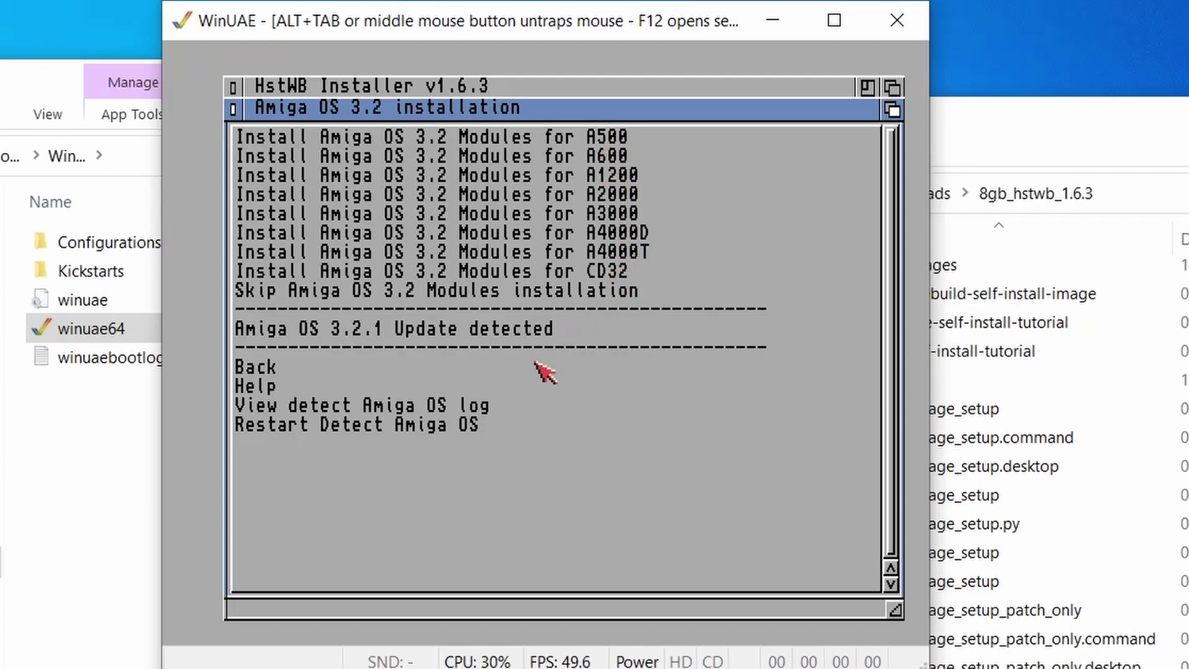
{"action": "left_click", "coordinate": [314, 291]}
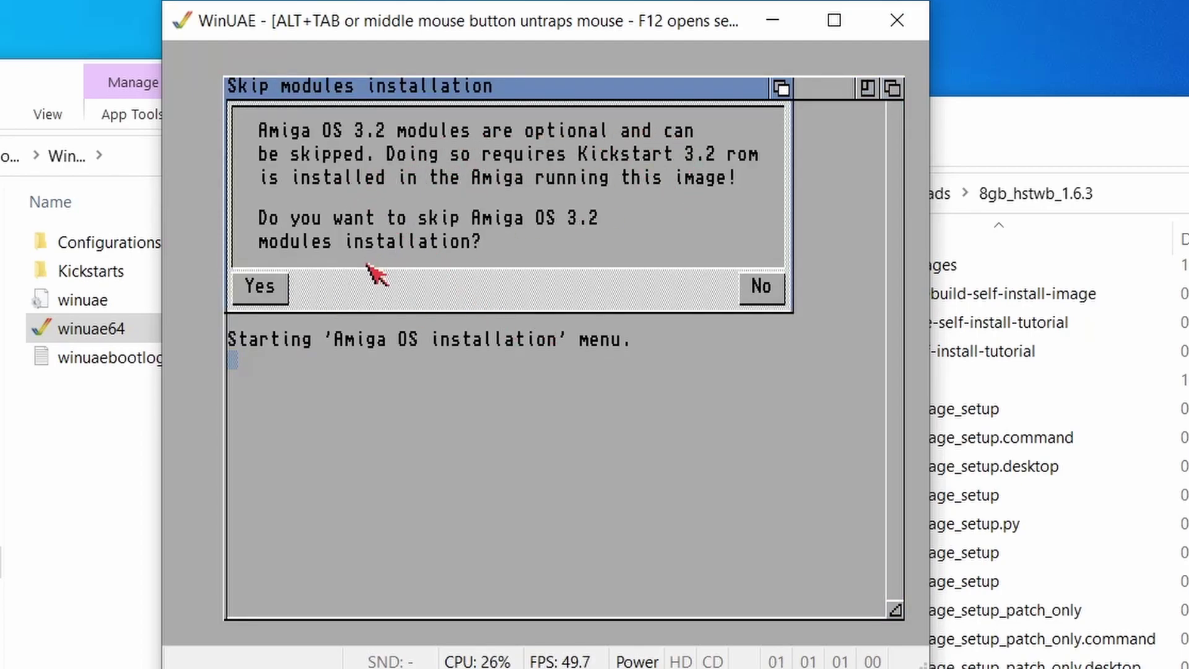
{"action": "left_click", "coordinate": [259, 290]}
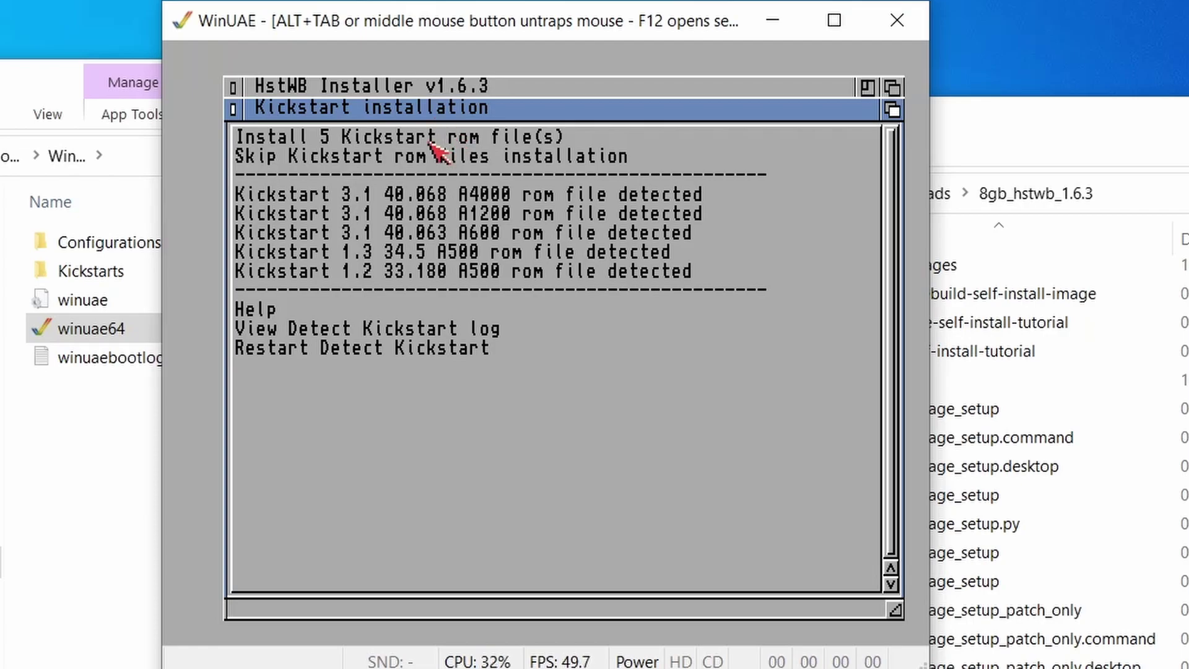
Choose to install the 5 detected Kickstart ROM files and continue with the 21 available user packages
{"action": "left_click", "coordinate": [424, 140]}
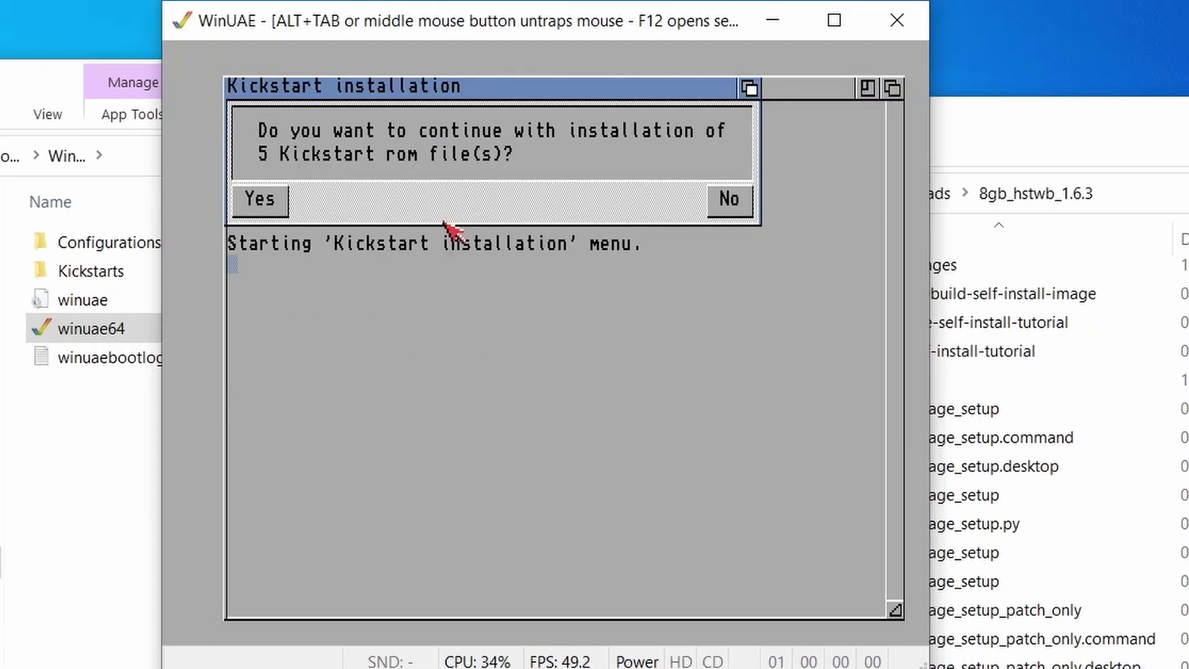
{"action": "left_click", "coordinate": [269, 204]}
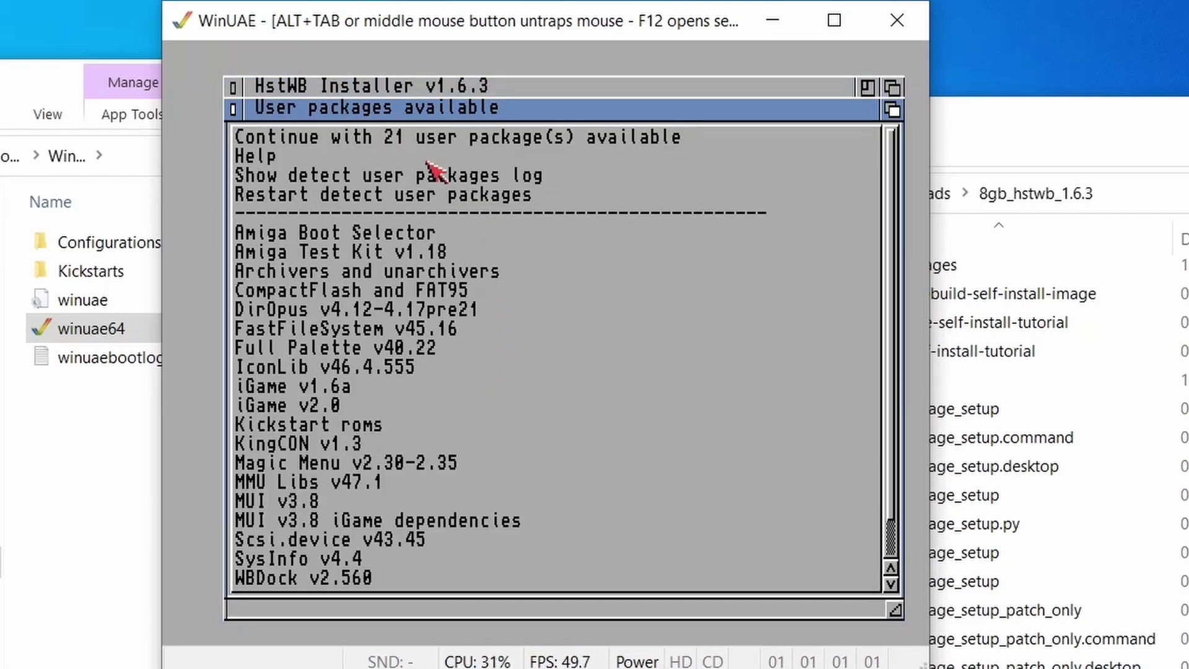
{"action": "scroll", "coordinate": [363, 381], "scroll_direction": "down", "scroll_amount": 1}
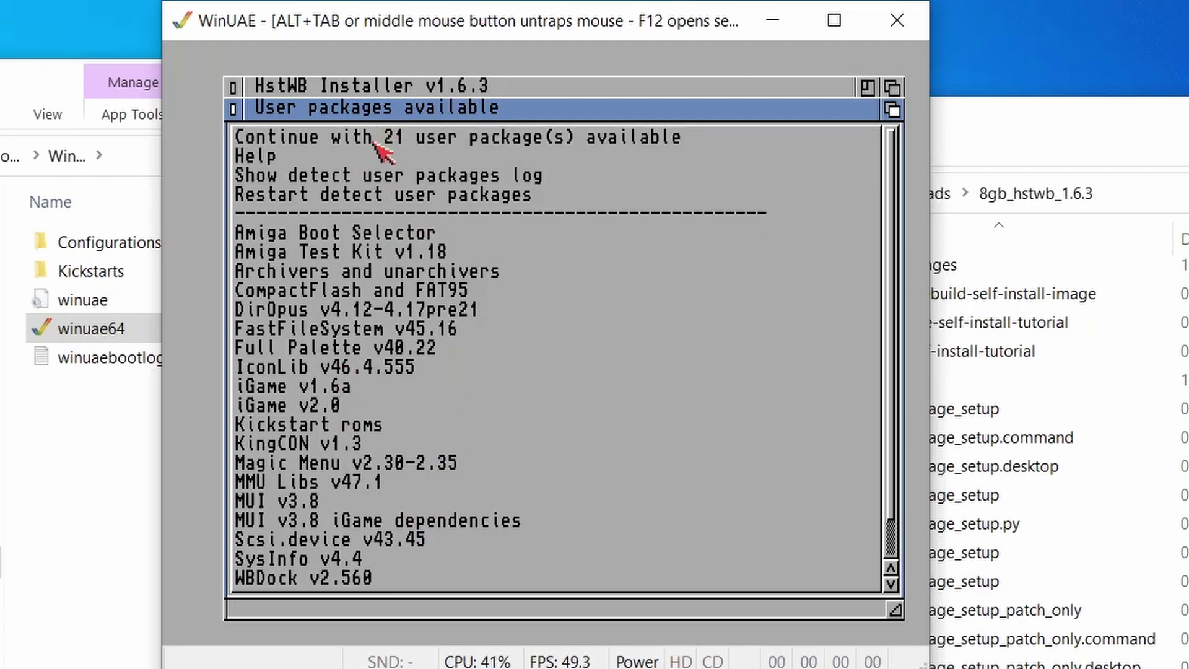
{"action": "left_click", "coordinate": [371, 138]}
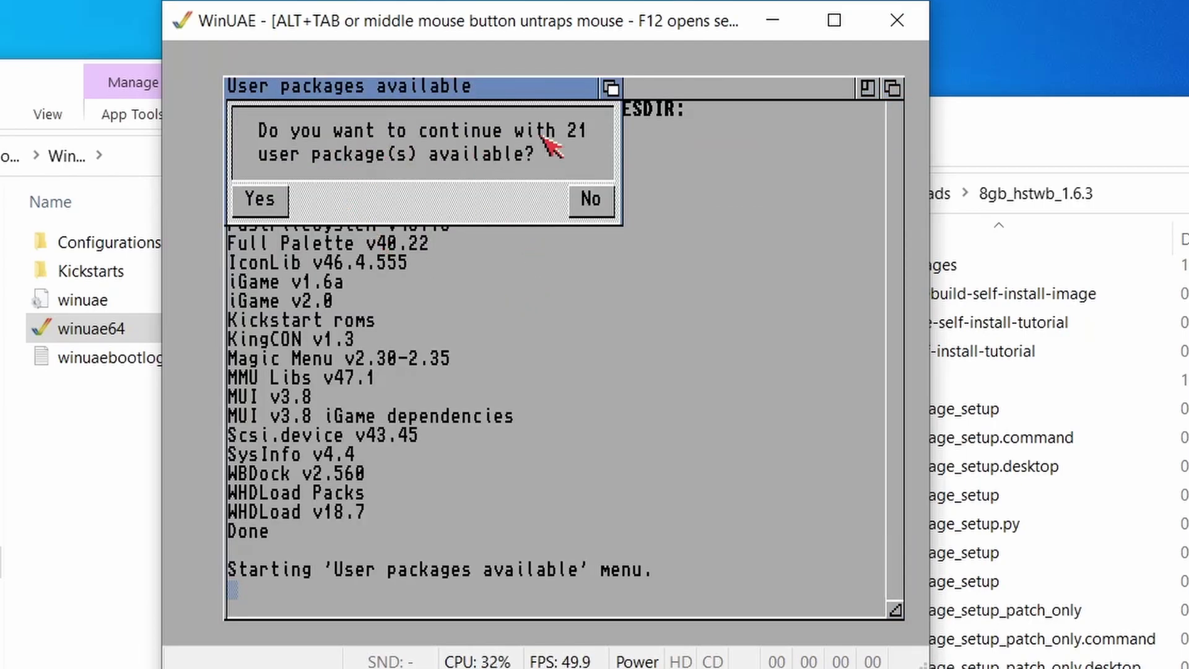
{"action": "left_click", "coordinate": [266, 198]}
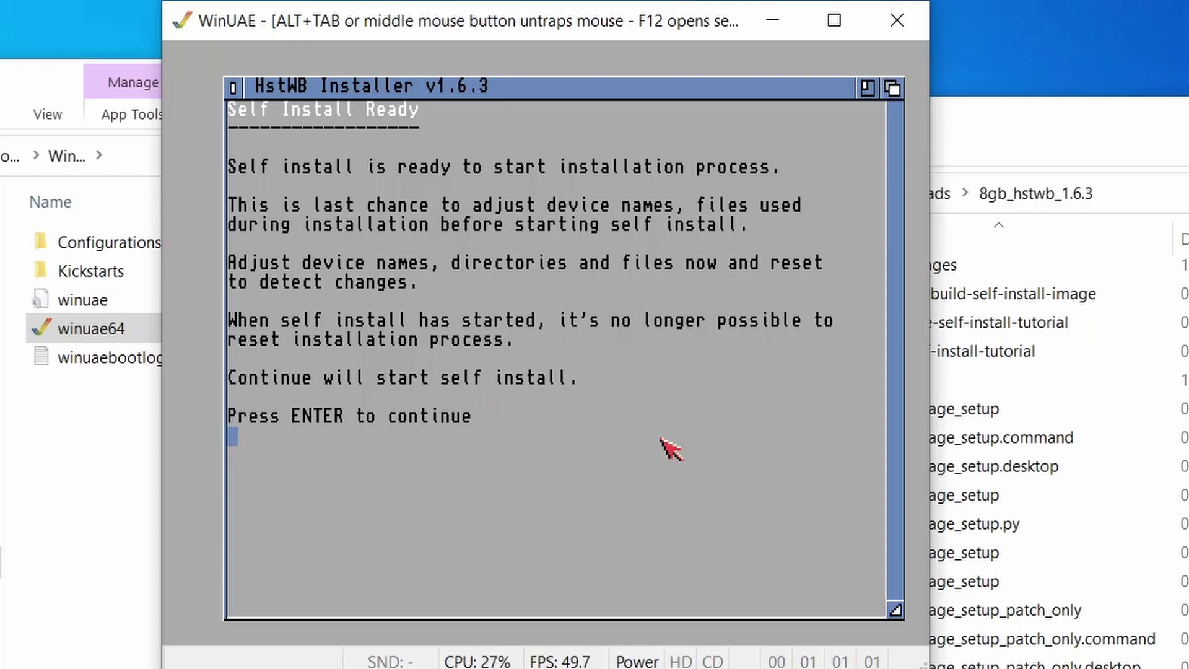
Start the self install without Glow Icons, and continue past the Amiga OS 3.2 and Kickstart installations to reboot the system
{"action": "key", "text": "Return"}
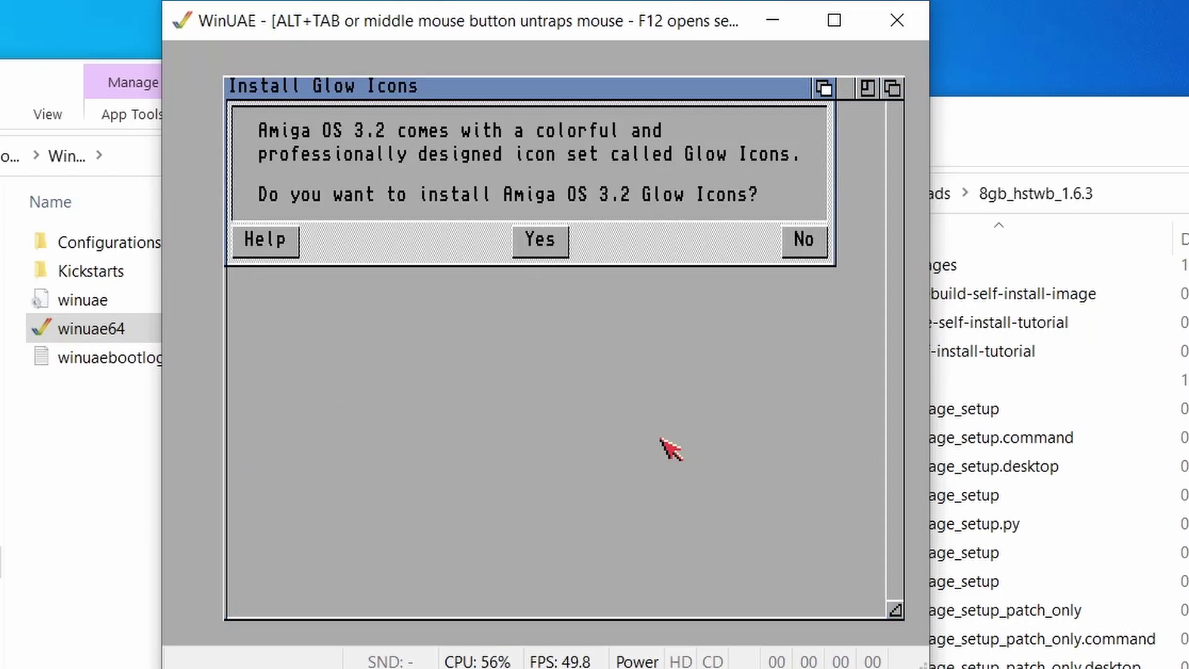
{"action": "left_click", "coordinate": [812, 249]}
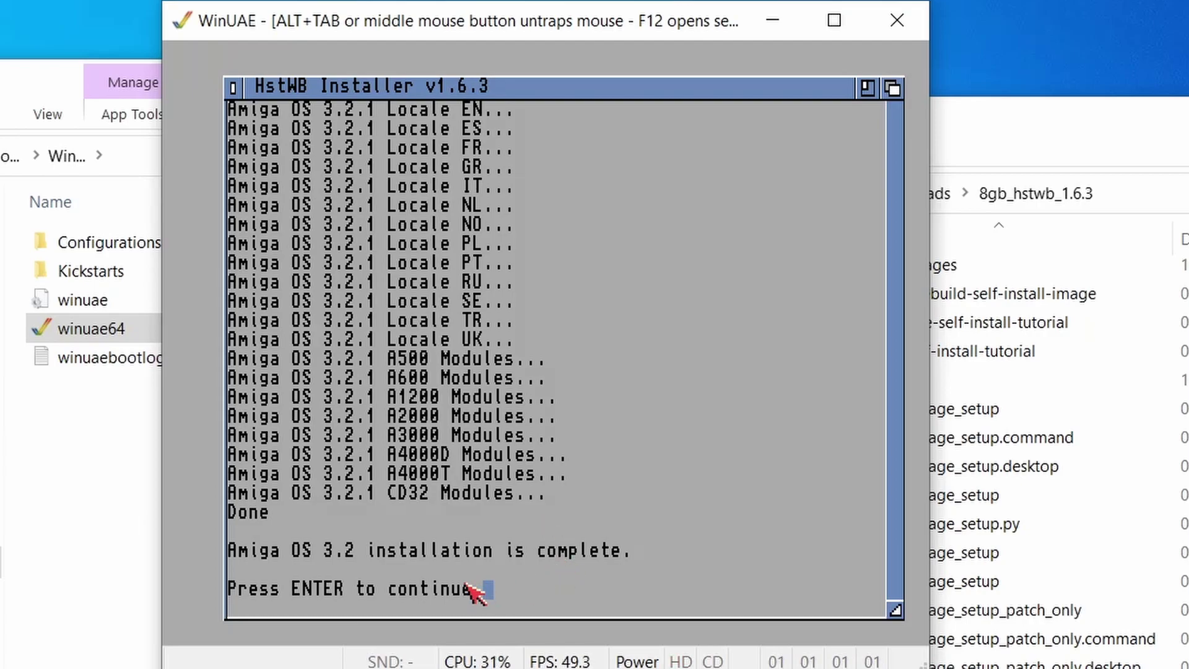
{"action": "key", "text": "Return"}
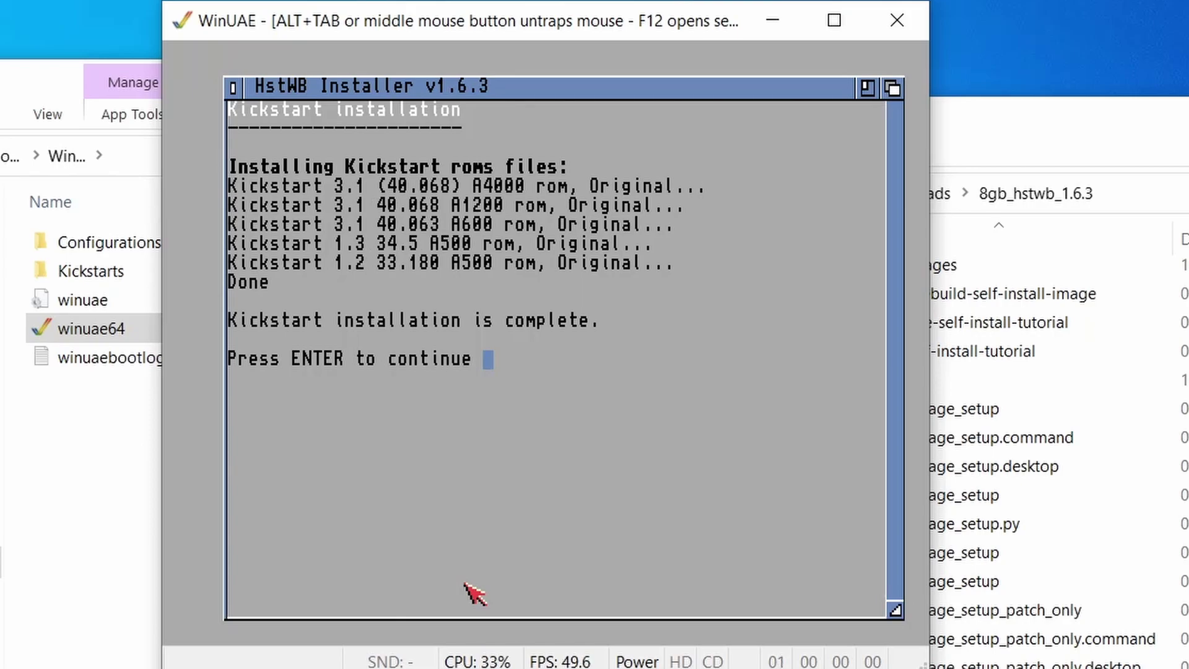
{"action": "key", "text": "Return"}
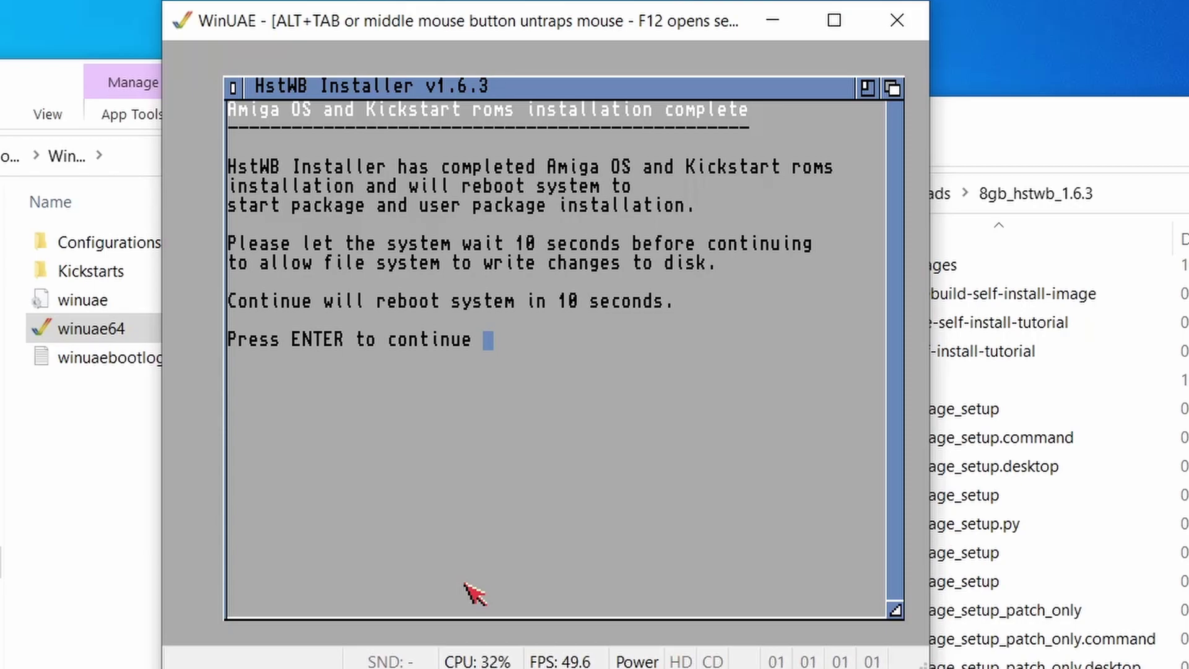
{"action": "key", "text": "Return"}
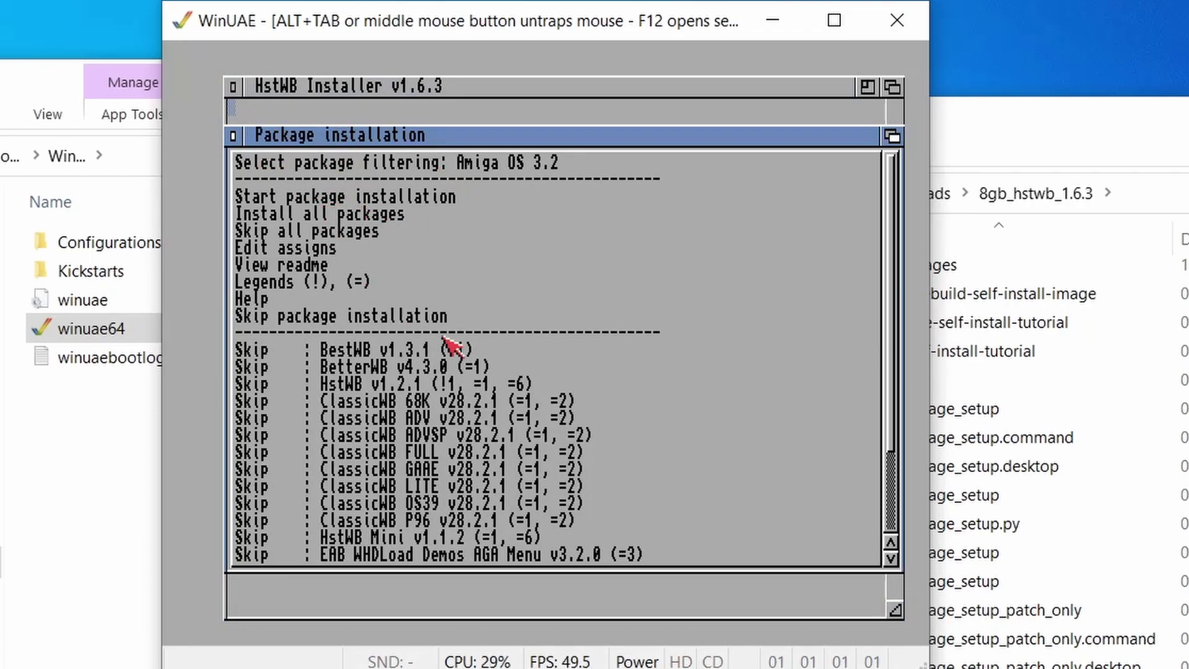
Look through the package list for Amiga OS 3.2 and skip the package installation
{"action": "scroll", "coordinate": [434, 347], "scroll_direction": "down", "scroll_amount": 2}
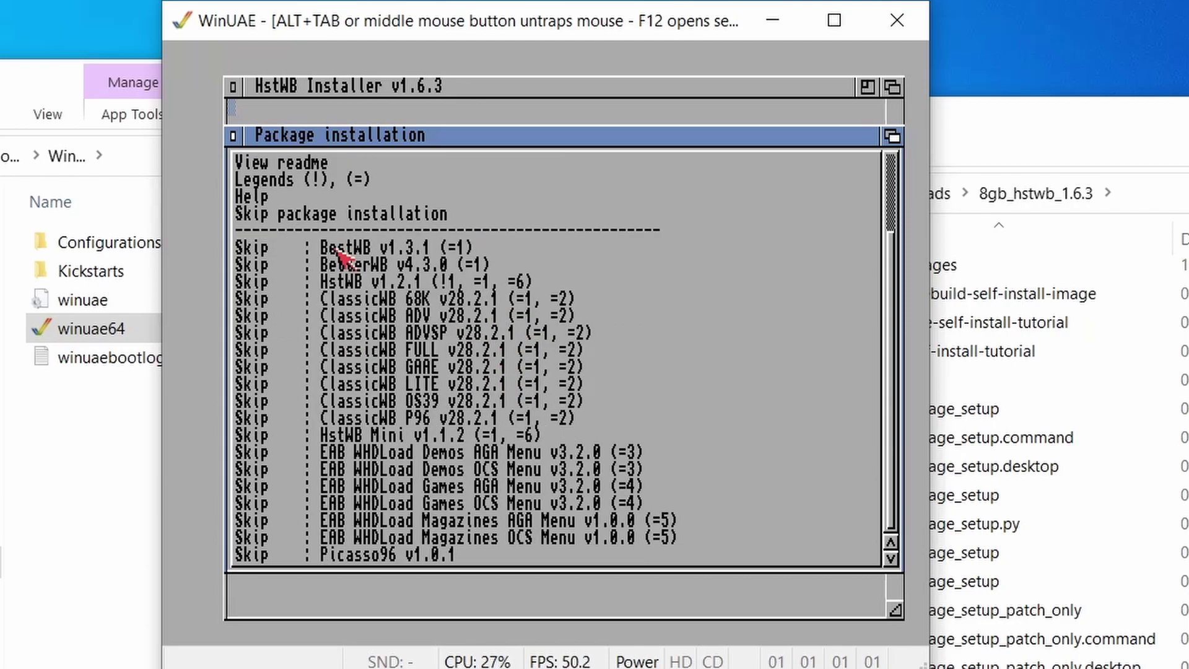
{"action": "scroll", "coordinate": [409, 287], "scroll_direction": "up", "scroll_amount": 1}
{"action": "scroll", "coordinate": [409, 287], "scroll_direction": "up", "scroll_amount": 1}
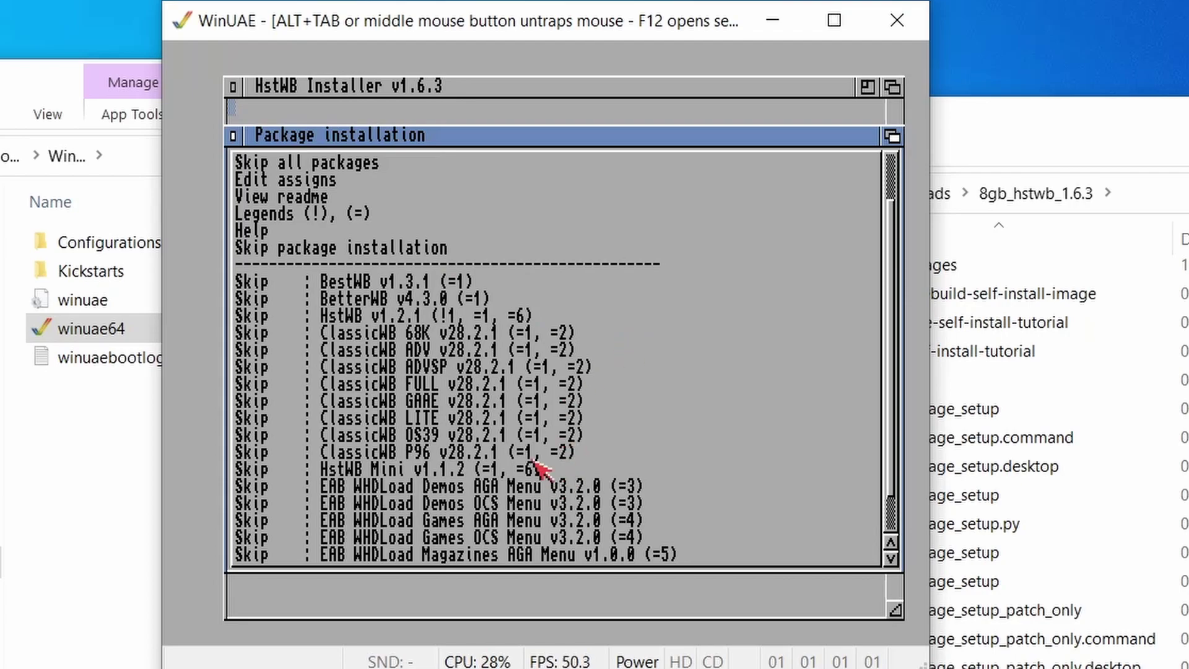
{"action": "scroll", "coordinate": [495, 387], "scroll_direction": "down", "scroll_amount": 1}
{"action": "scroll", "coordinate": [492, 383], "scroll_direction": "down", "scroll_amount": 1}
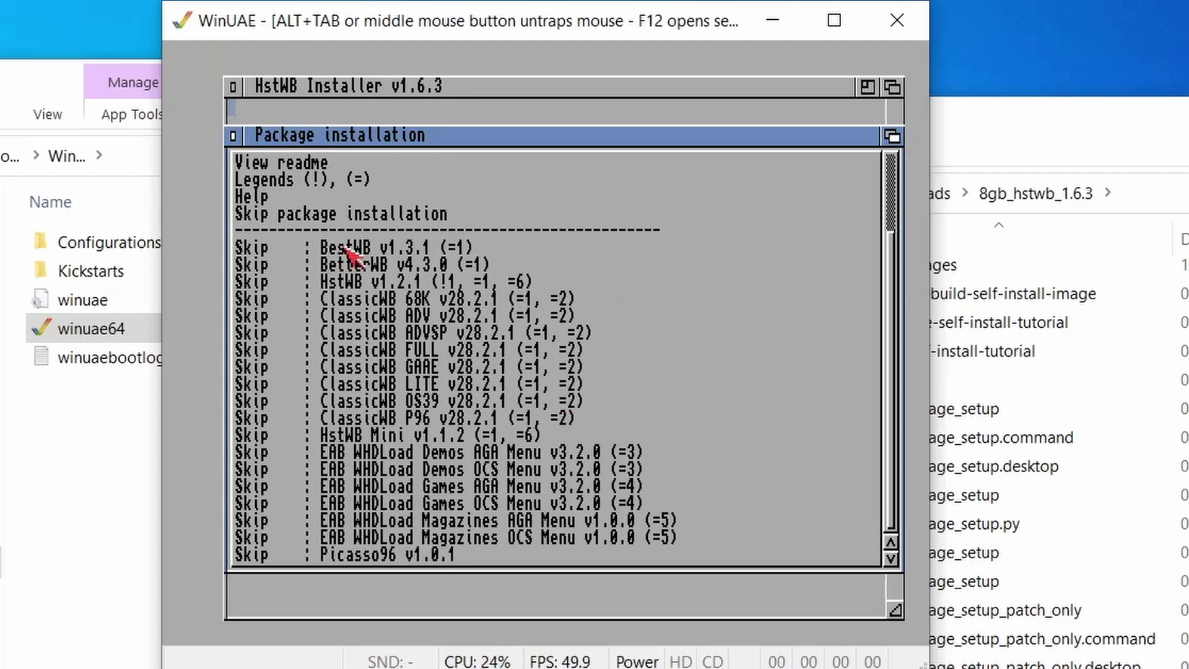
{"action": "scroll", "coordinate": [350, 254], "scroll_direction": "up", "scroll_amount": 4}
{"action": "scroll", "coordinate": [375, 300], "scroll_direction": "up", "scroll_amount": 1}
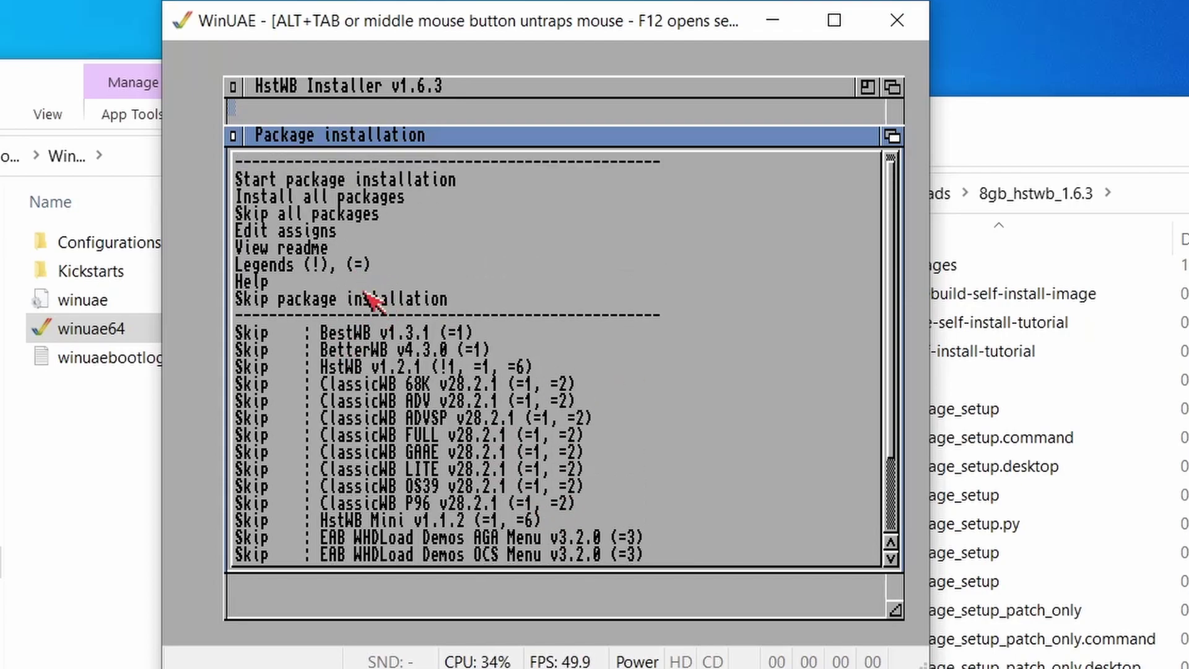
{"action": "left_click", "coordinate": [419, 300]}
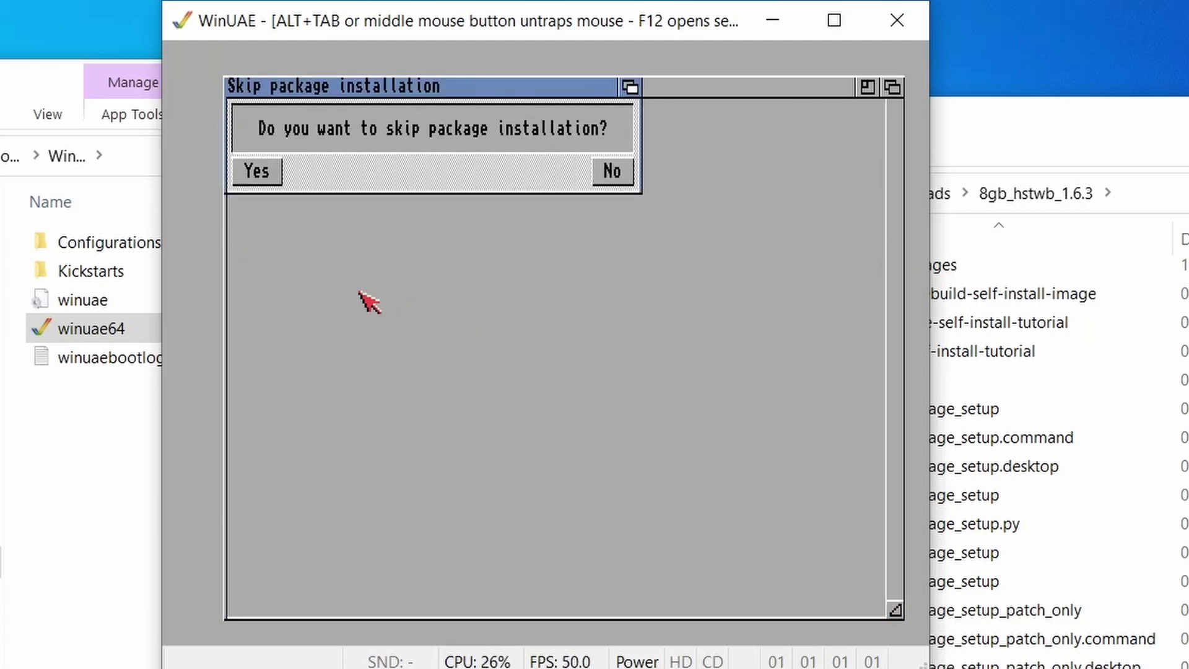
{"action": "left_click", "coordinate": [254, 171]}
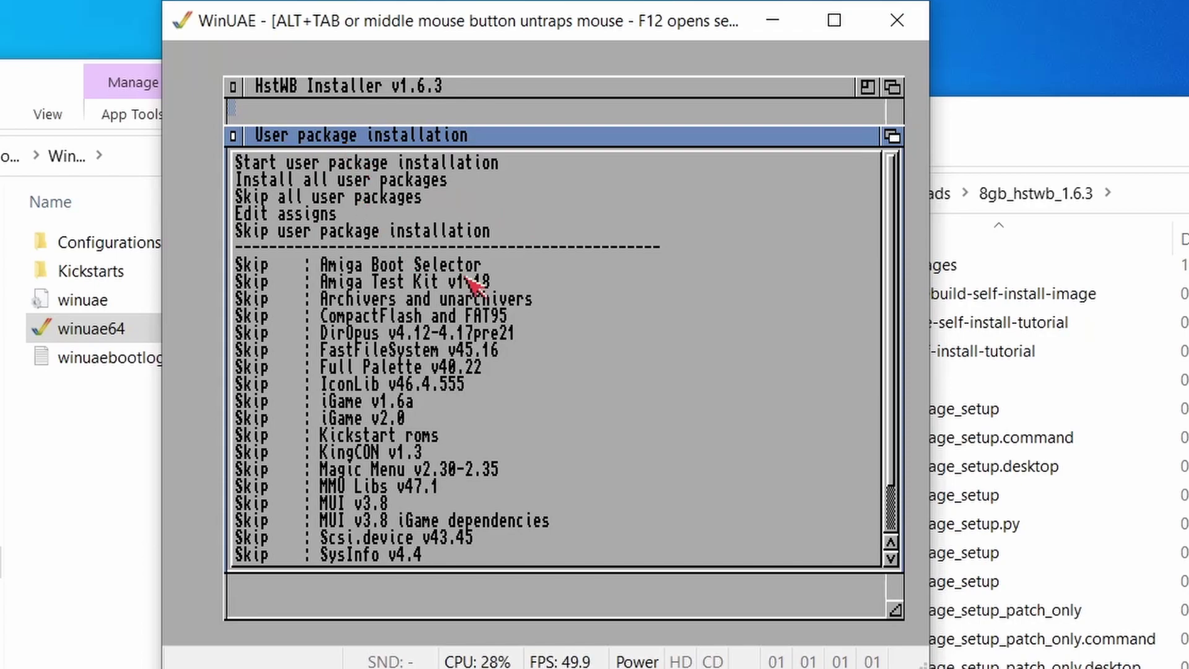
Mark the user packages Kickstart roms, SysInfo v4.4, Archivers and unarchivers, and DirOpus v4.12-4.17pre21 for installation
{"action": "scroll", "coordinate": [539, 322], "scroll_direction": "down", "scroll_amount": 1}
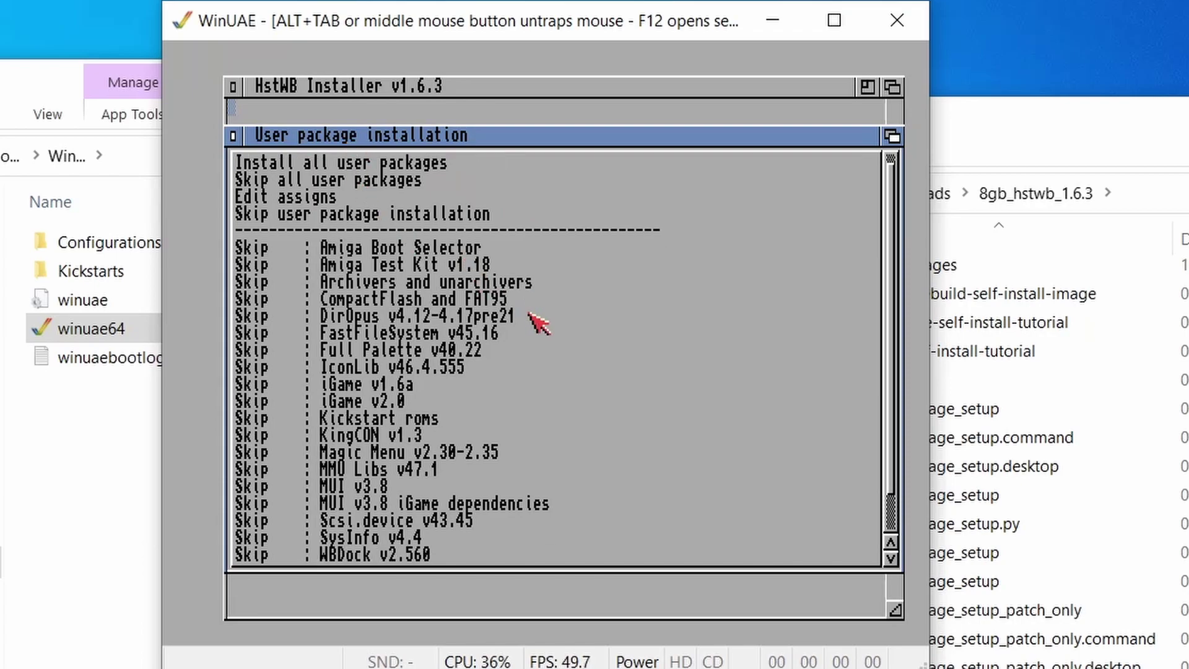
{"action": "scroll", "coordinate": [537, 321], "scroll_direction": "up", "scroll_amount": 1}
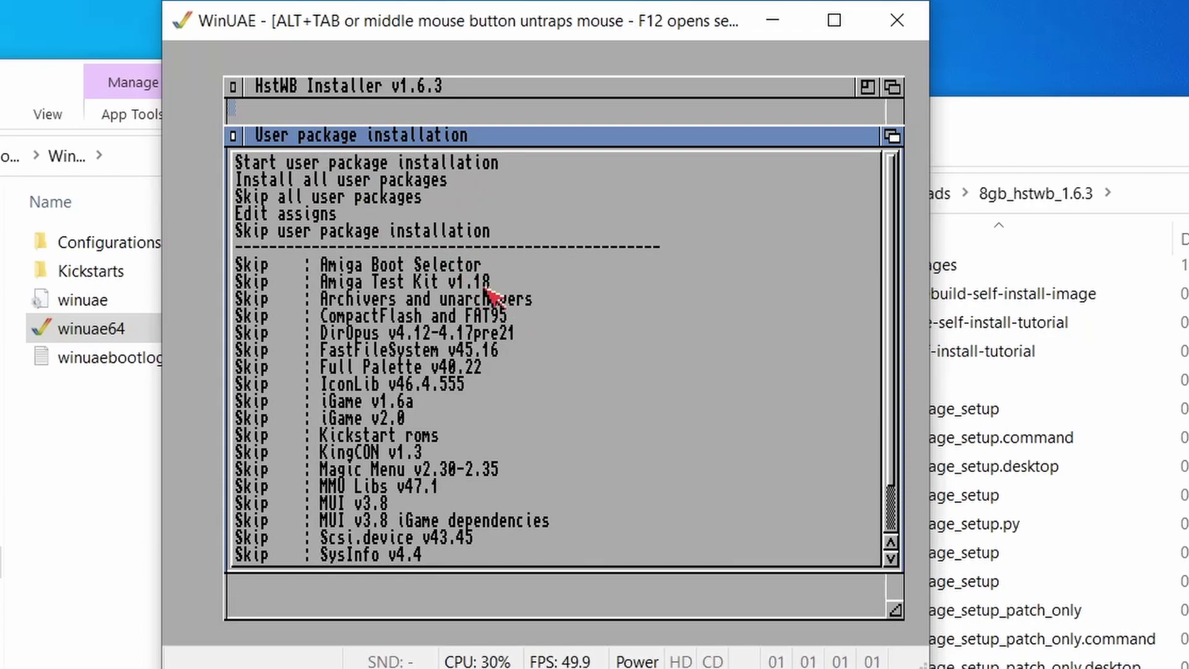
{"action": "scroll", "coordinate": [493, 296], "scroll_direction": "down", "scroll_amount": 1}
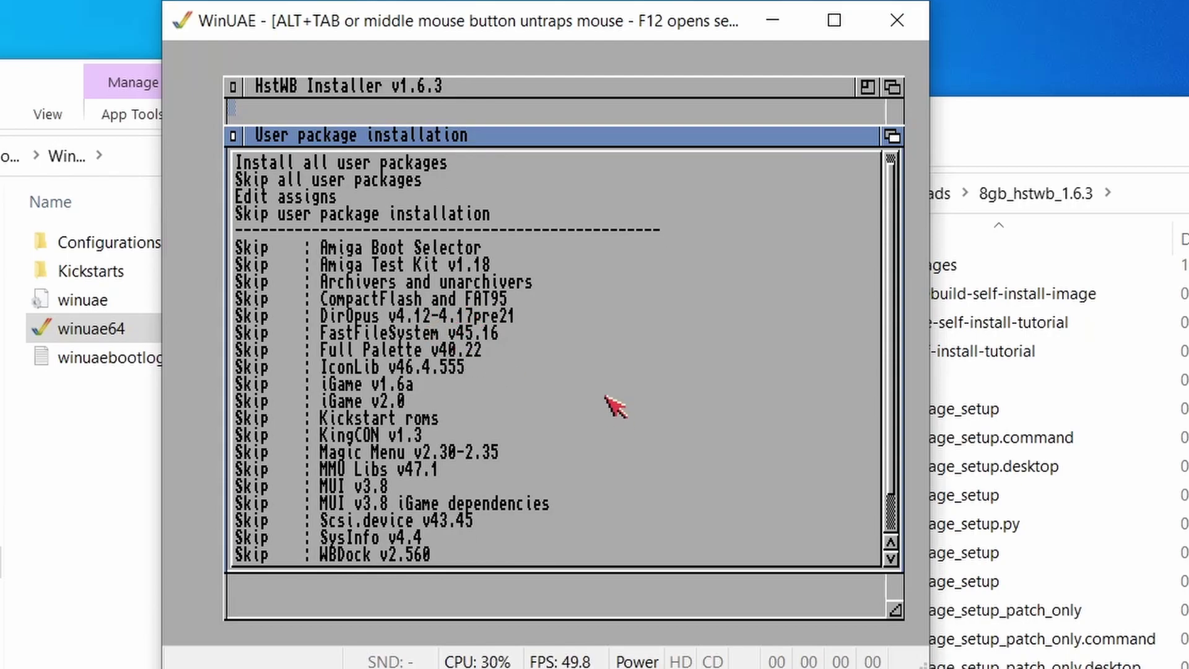
{"action": "left_click", "coordinate": [359, 419]}
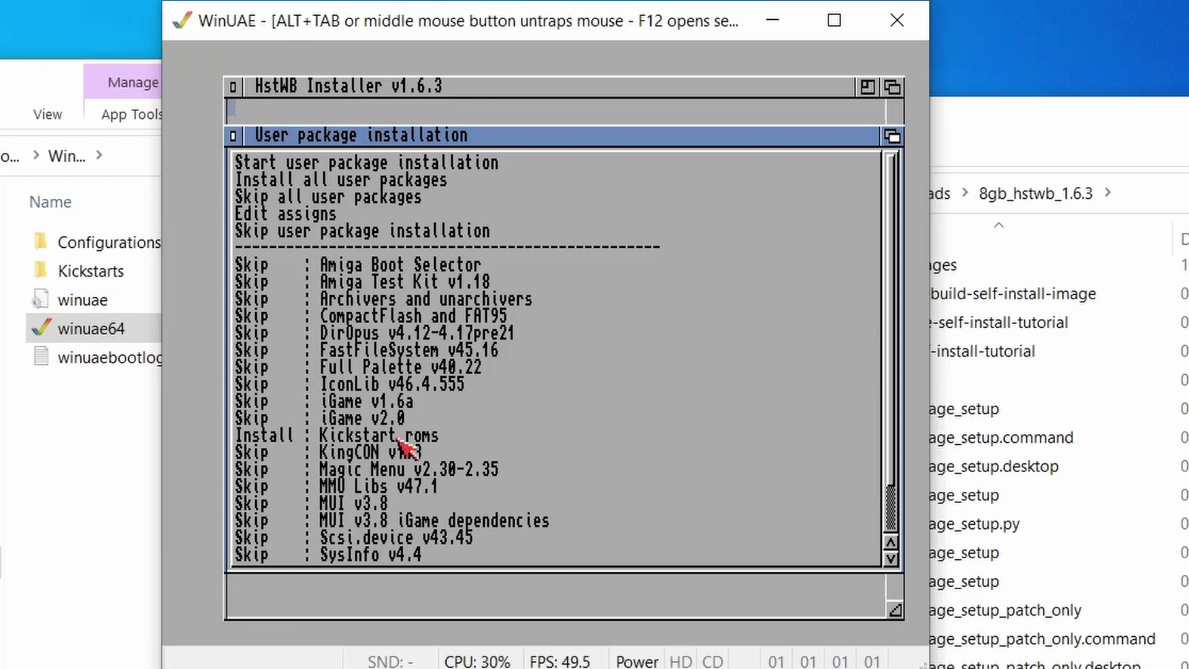
{"action": "scroll", "coordinate": [399, 442], "scroll_direction": "down", "scroll_amount": 1}
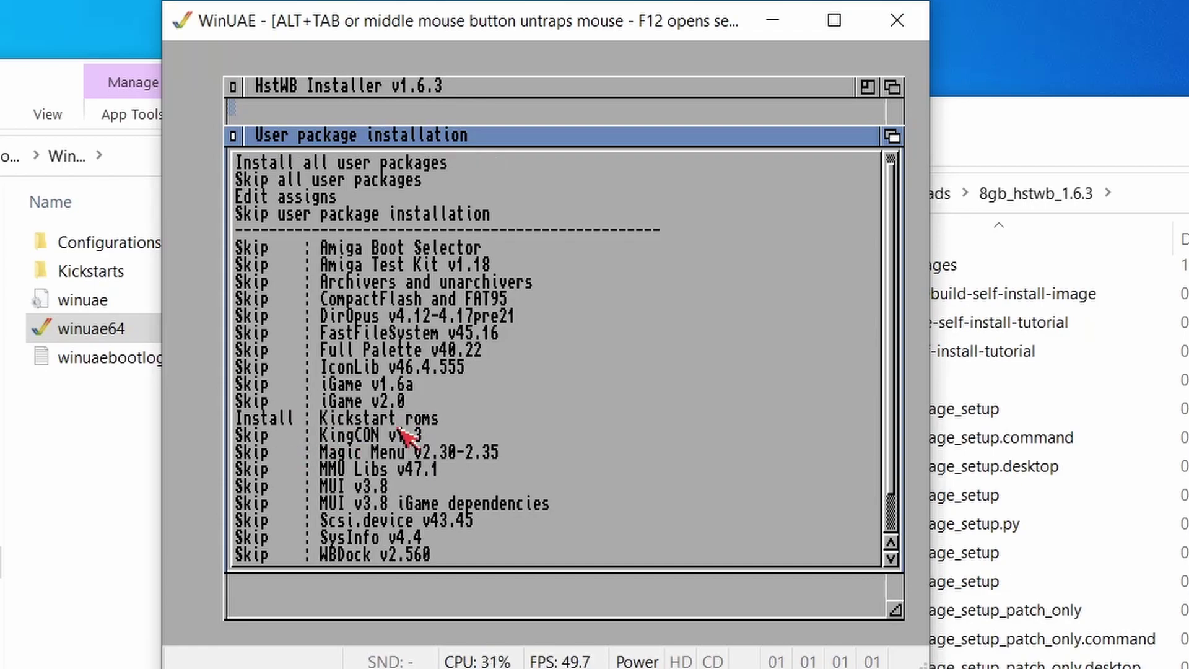
{"action": "left_click", "coordinate": [265, 540]}
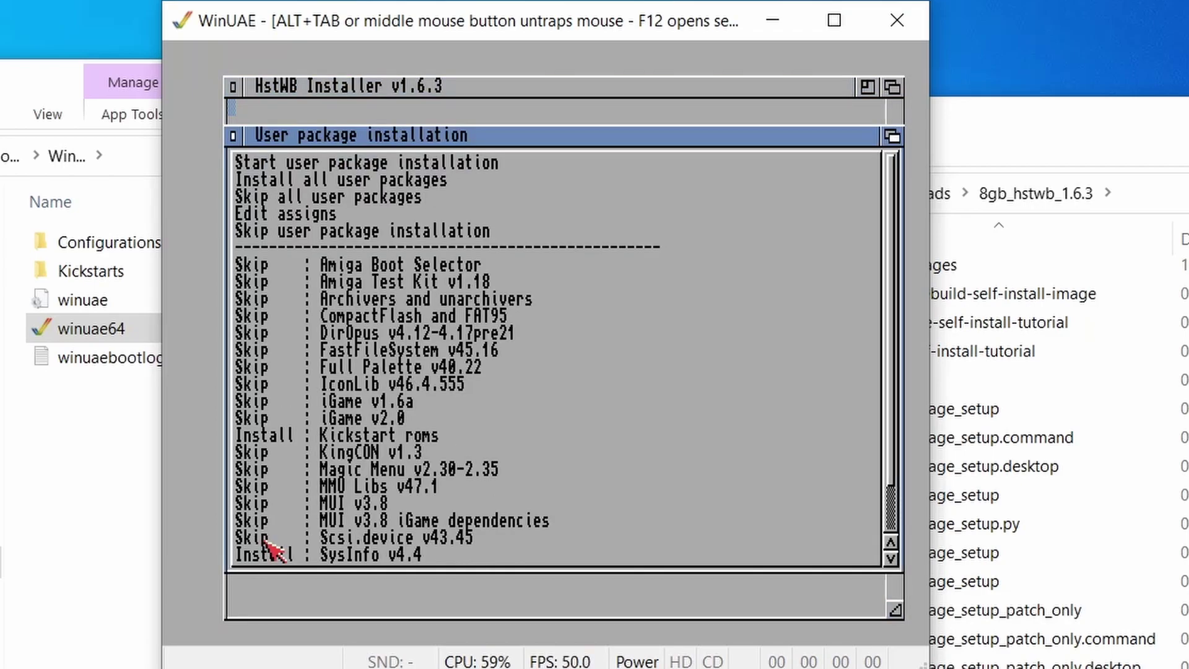
{"action": "left_click", "coordinate": [371, 302]}
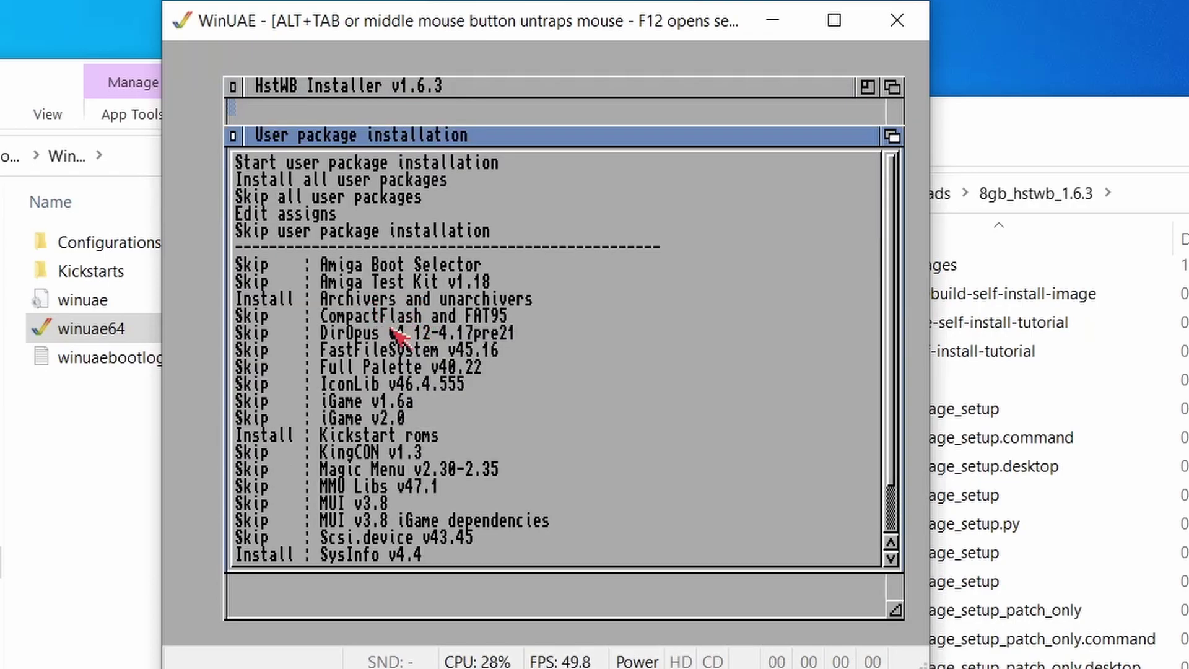
{"action": "left_click", "coordinate": [332, 336]}
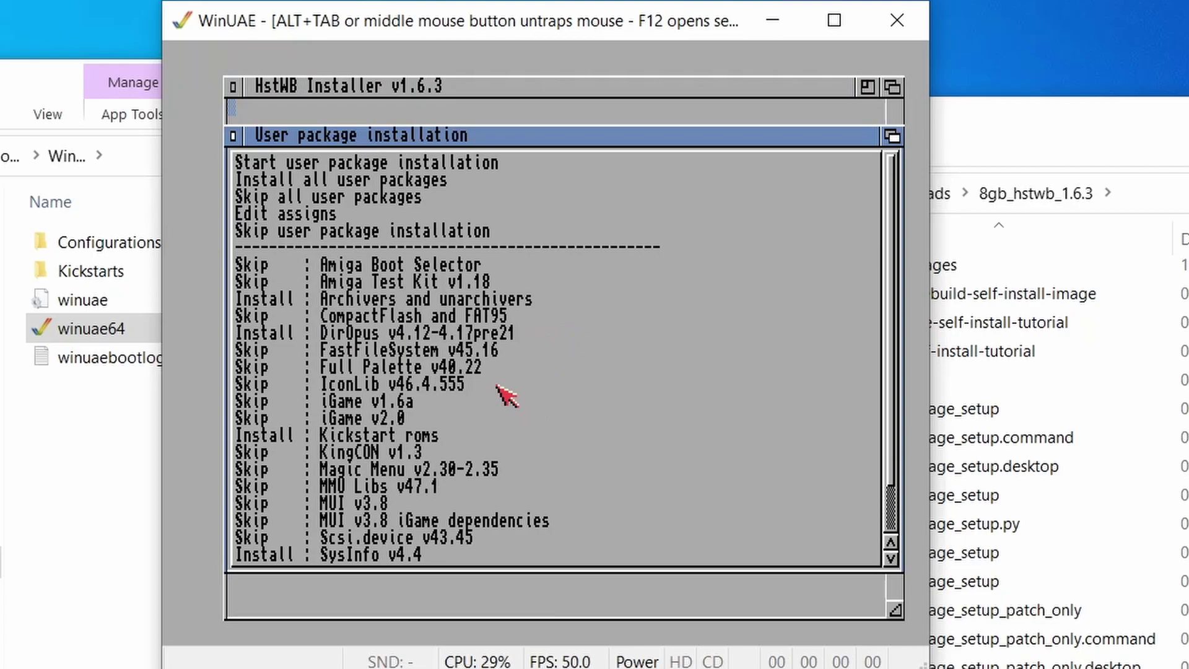
Mark WHDLoad Packs and WHDLoad v18.7 for installation and start installing the 6 selected user packages
{"action": "scroll", "coordinate": [499, 394], "scroll_direction": "down", "scroll_amount": 3}
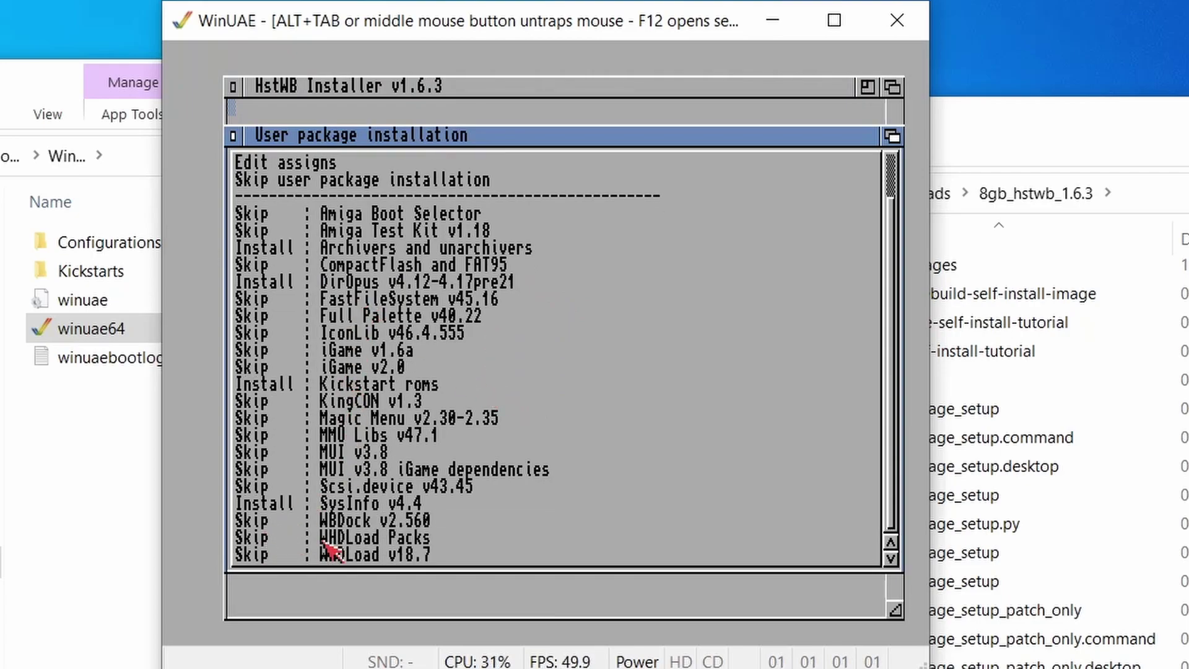
{"action": "left_click", "coordinate": [277, 544]}
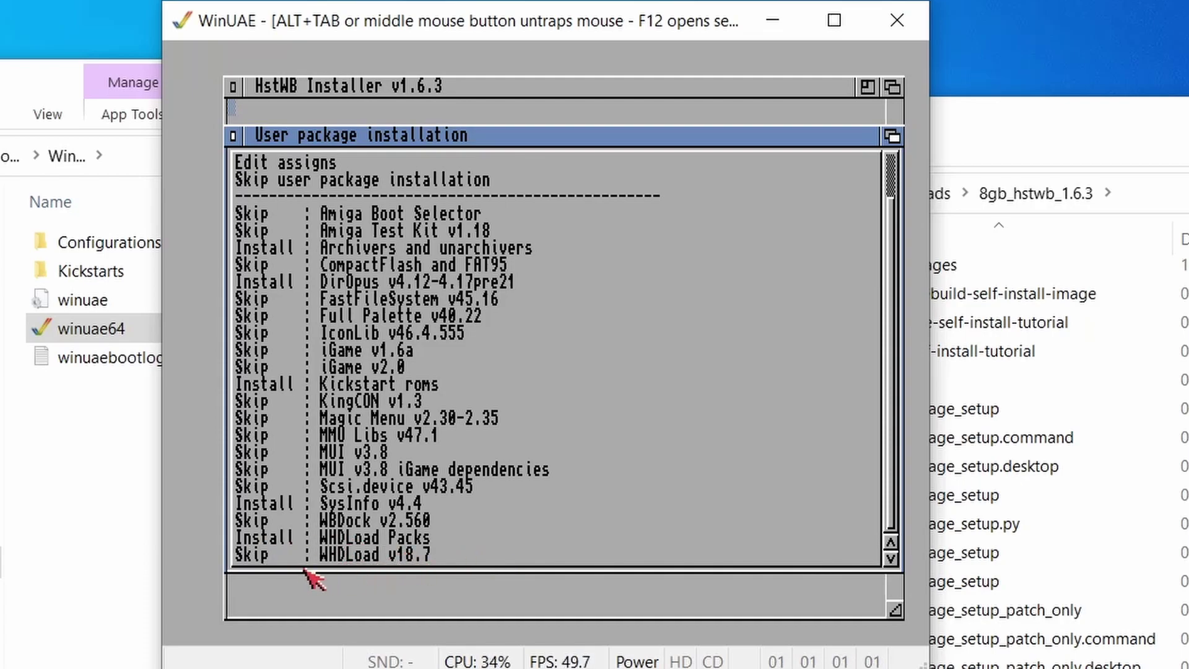
{"action": "left_click", "coordinate": [260, 555]}
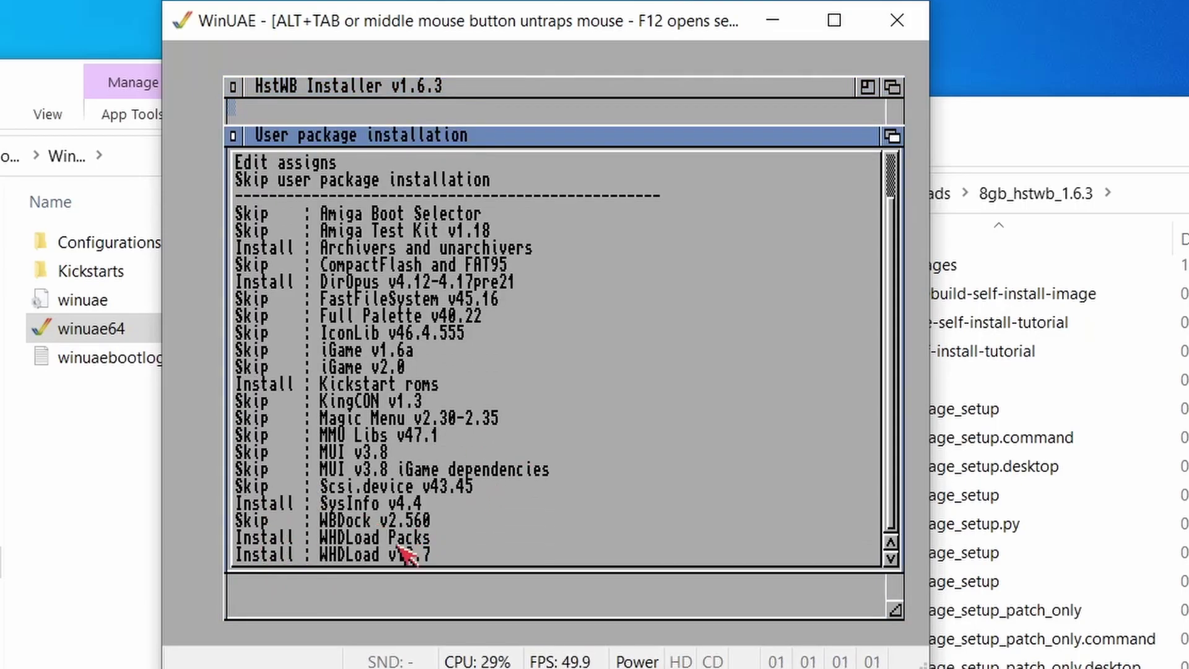
{"action": "scroll", "coordinate": [441, 462], "scroll_direction": "up", "scroll_amount": 3}
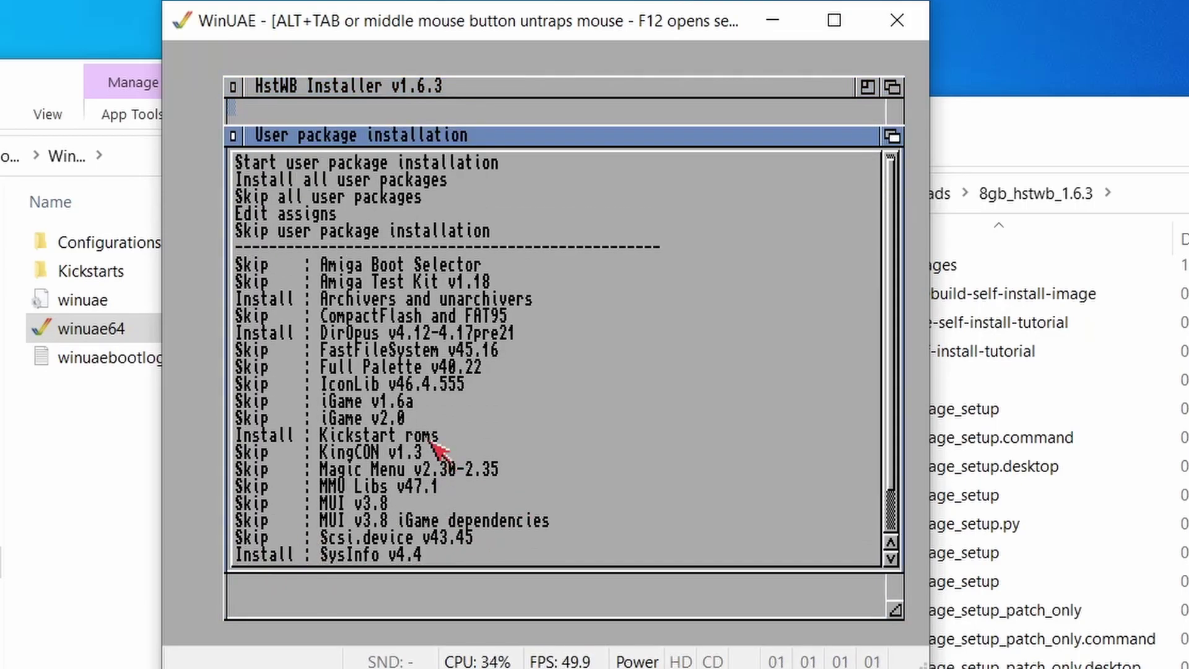
{"action": "double_click", "coordinate": [302, 164]}
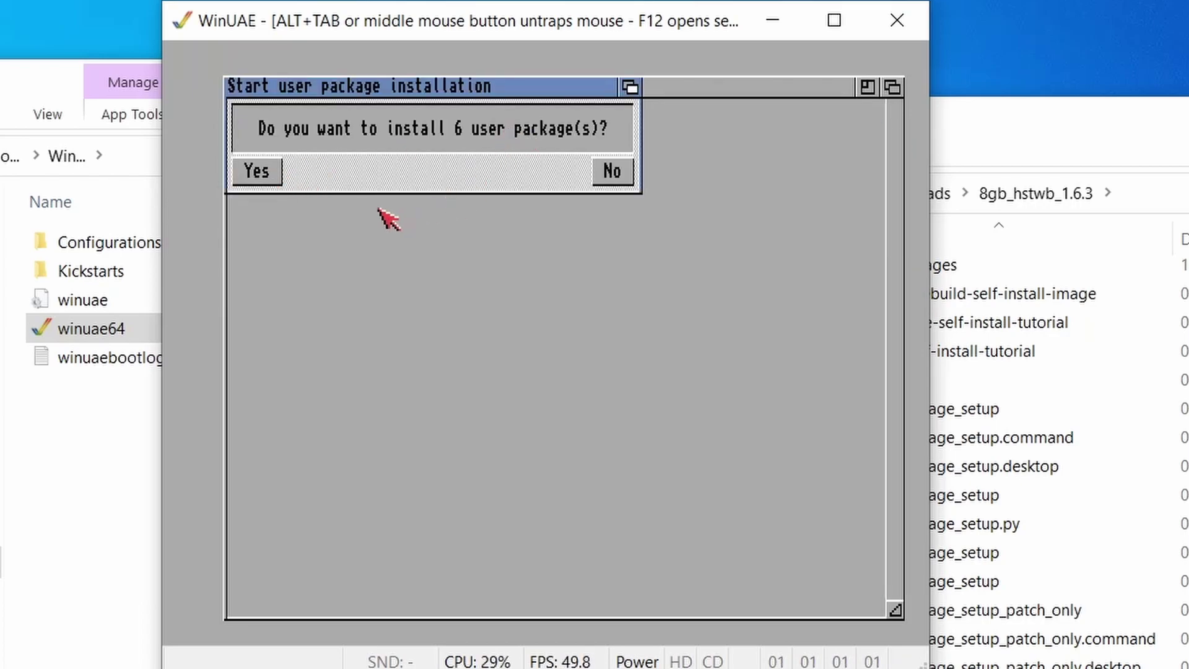
{"action": "left_click", "coordinate": [271, 176]}
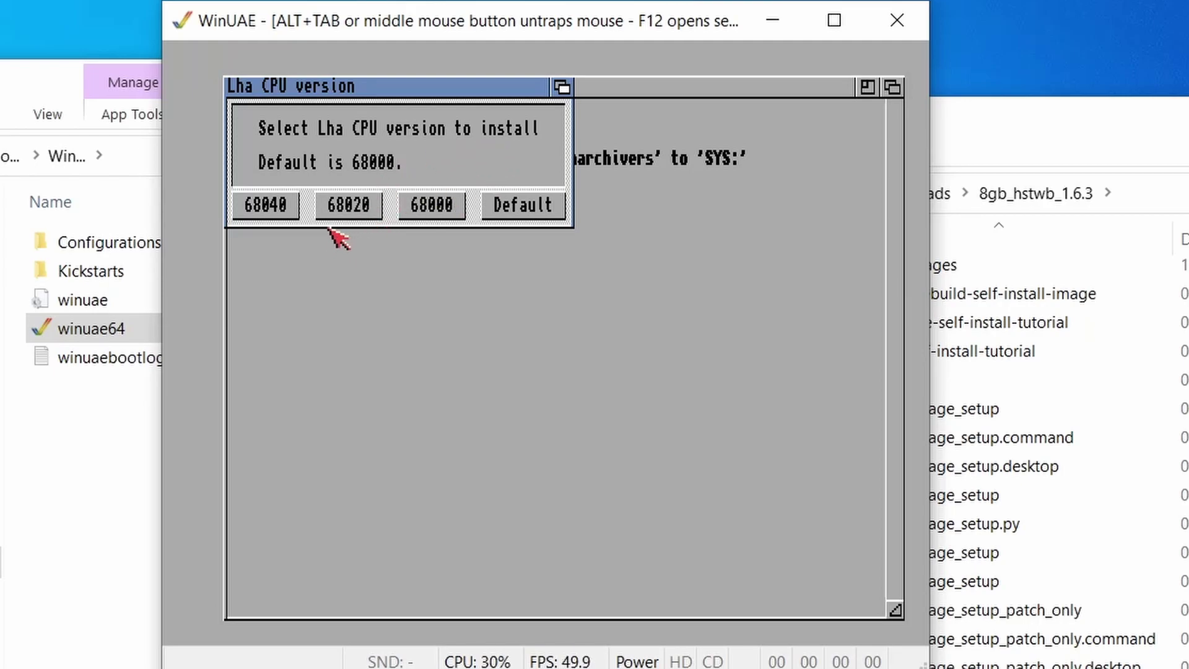
Accept the default CPU version for Lha, LZX, xadmaster and Directory Opus
{"action": "left_click", "coordinate": [528, 206]}
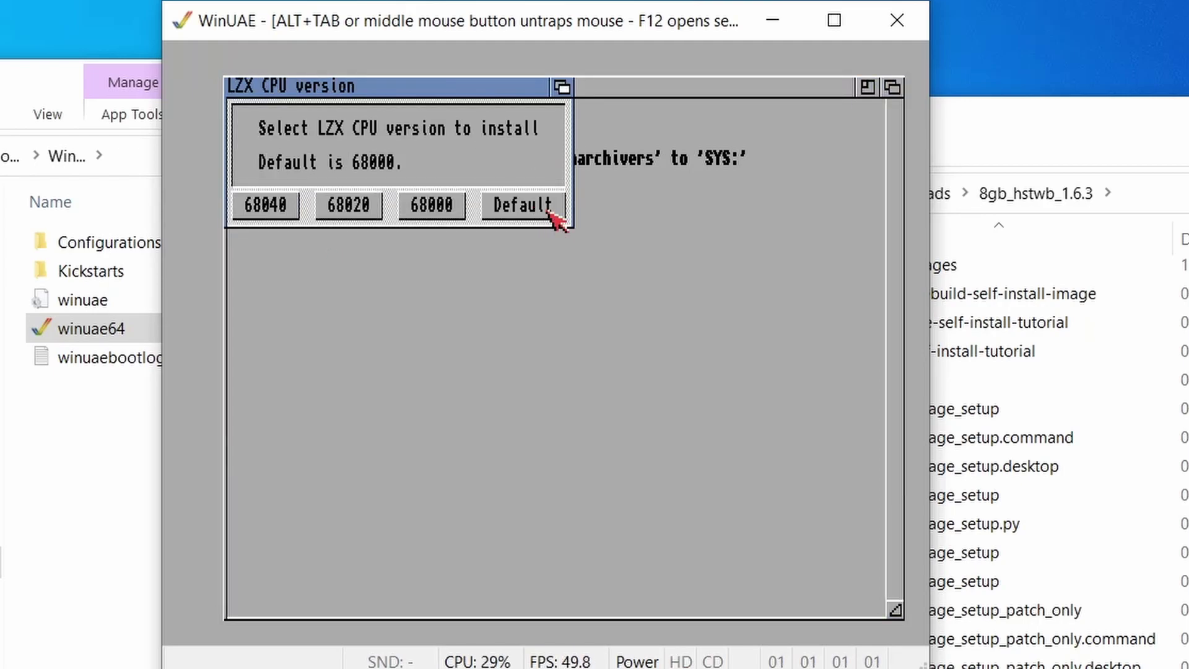
{"action": "left_click", "coordinate": [545, 210]}
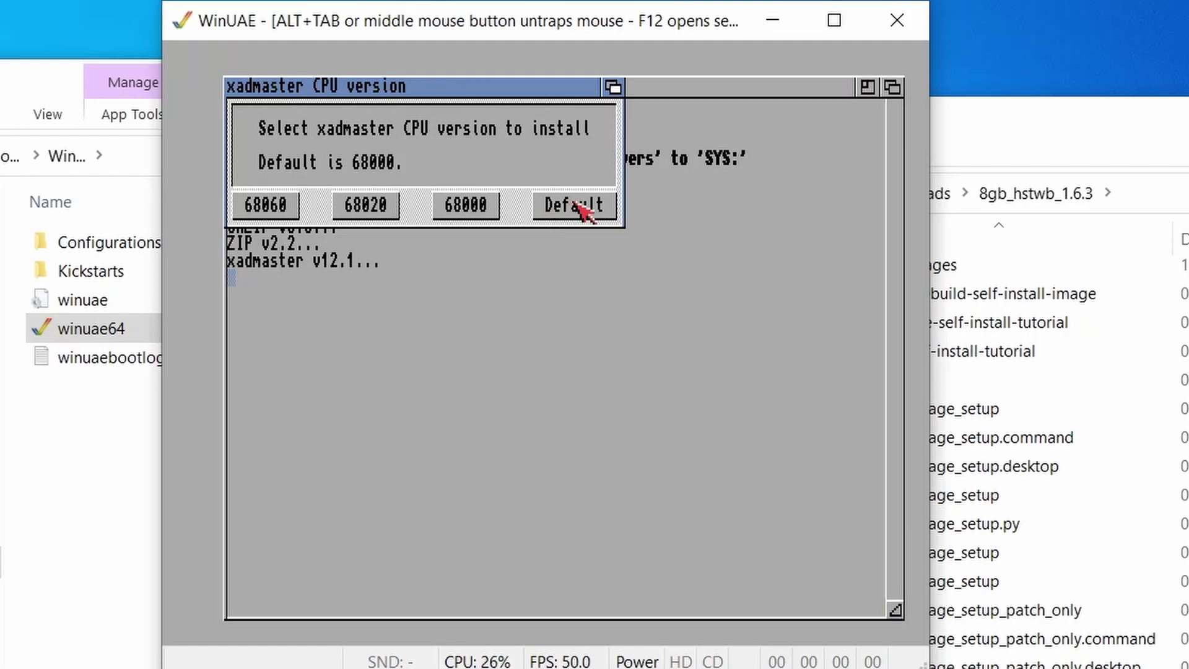
{"action": "left_click", "coordinate": [579, 208]}
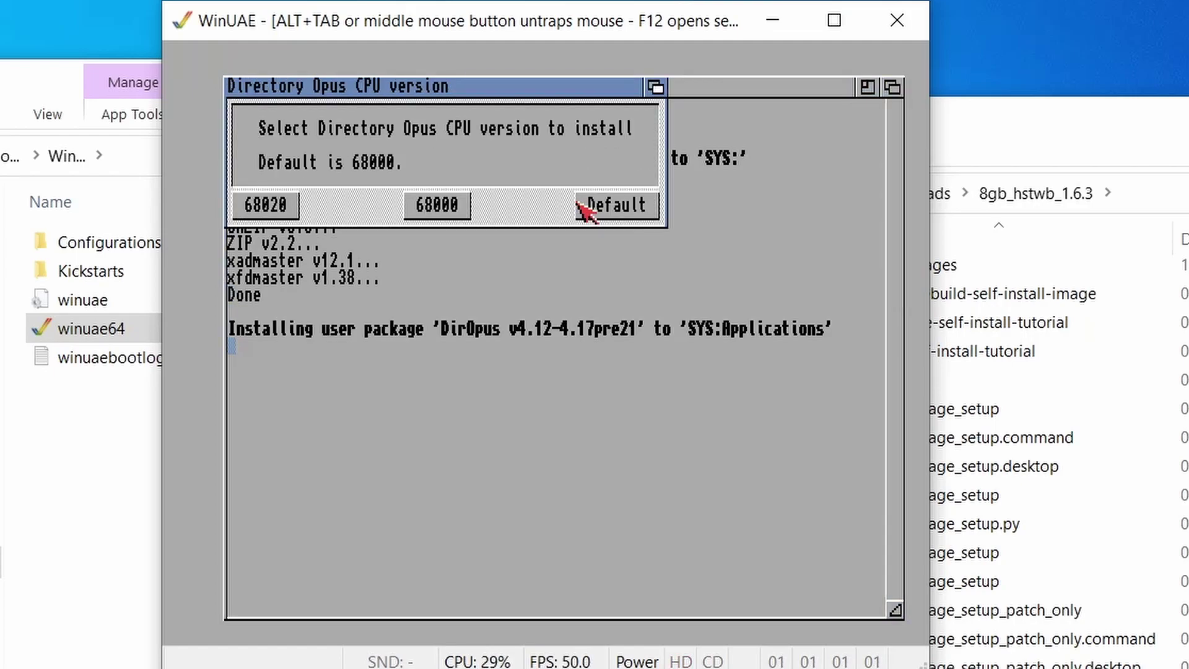
{"action": "left_click", "coordinate": [622, 211]}
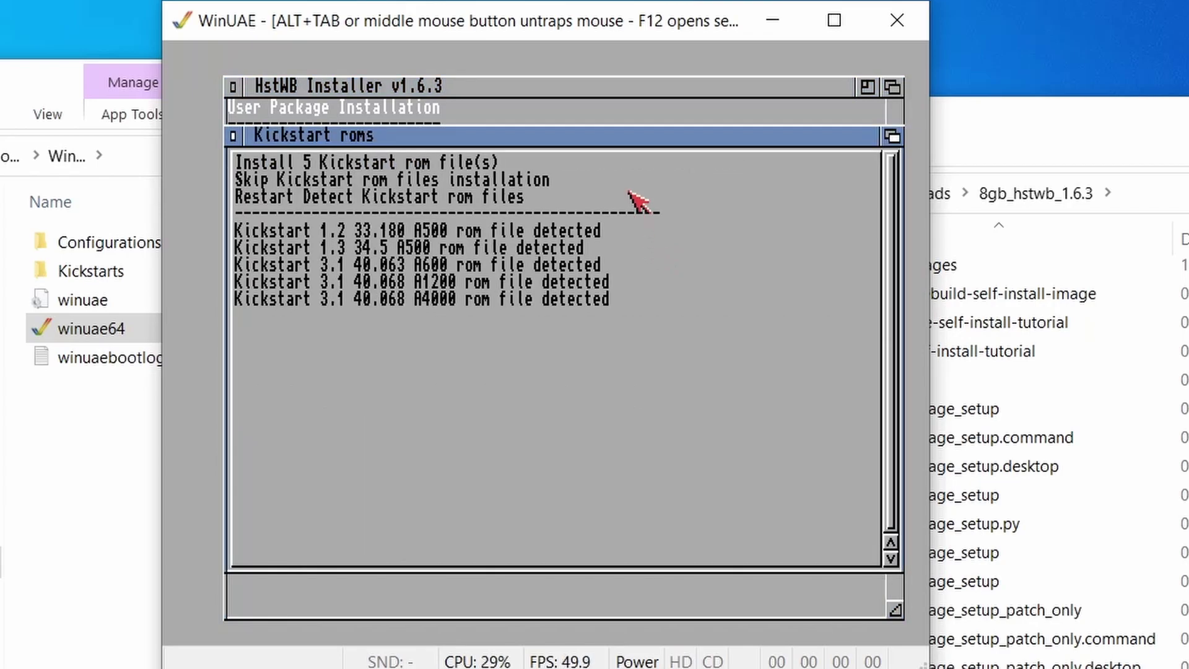
Install the 5 detected Kickstart rom files and continue past the EAB WHDLoad Magazines and EAB WHDLoad Games Beta packs
{"action": "left_click", "coordinate": [417, 164]}
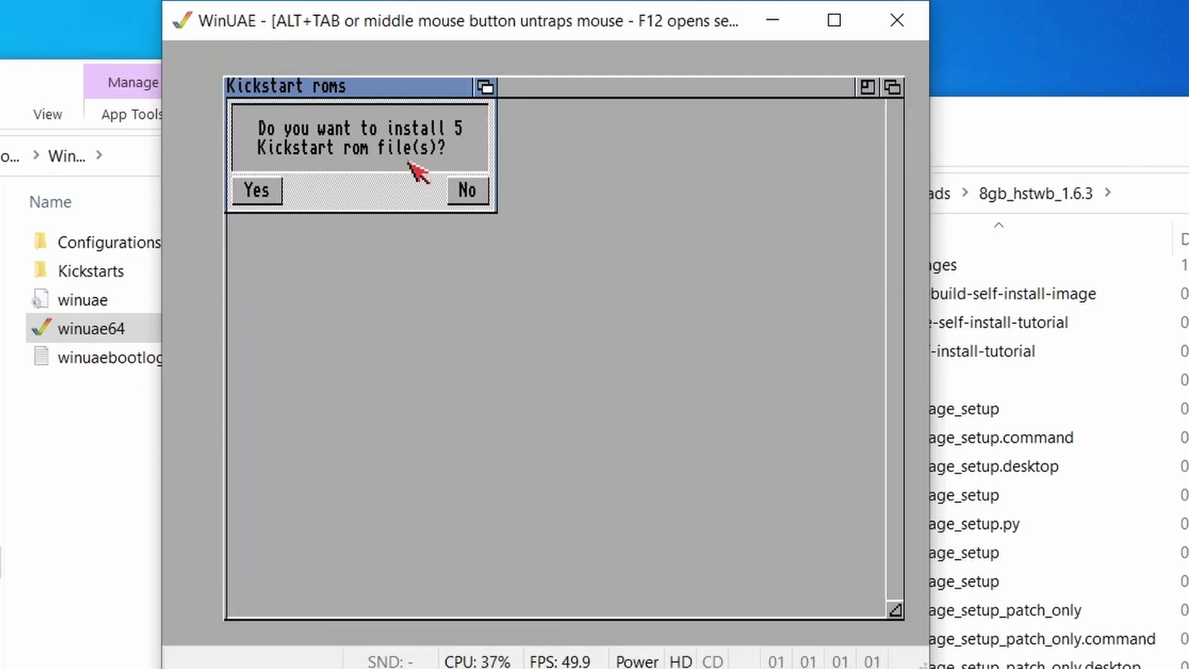
{"action": "left_click", "coordinate": [273, 195]}
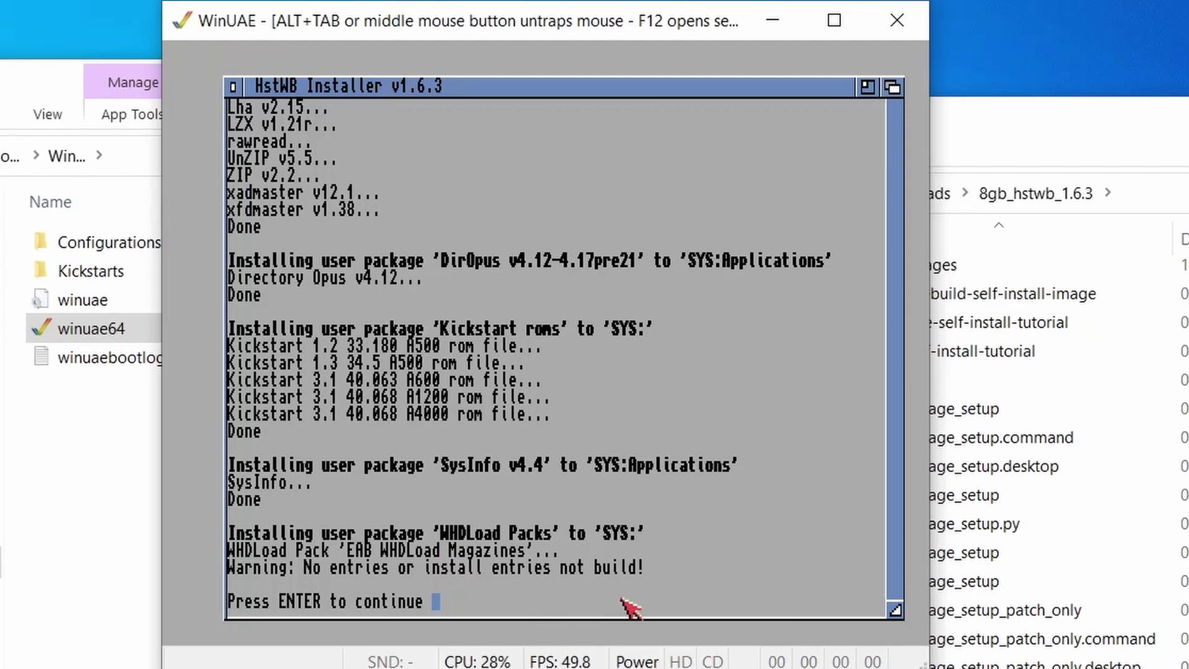
{"action": "key", "text": "Return"}
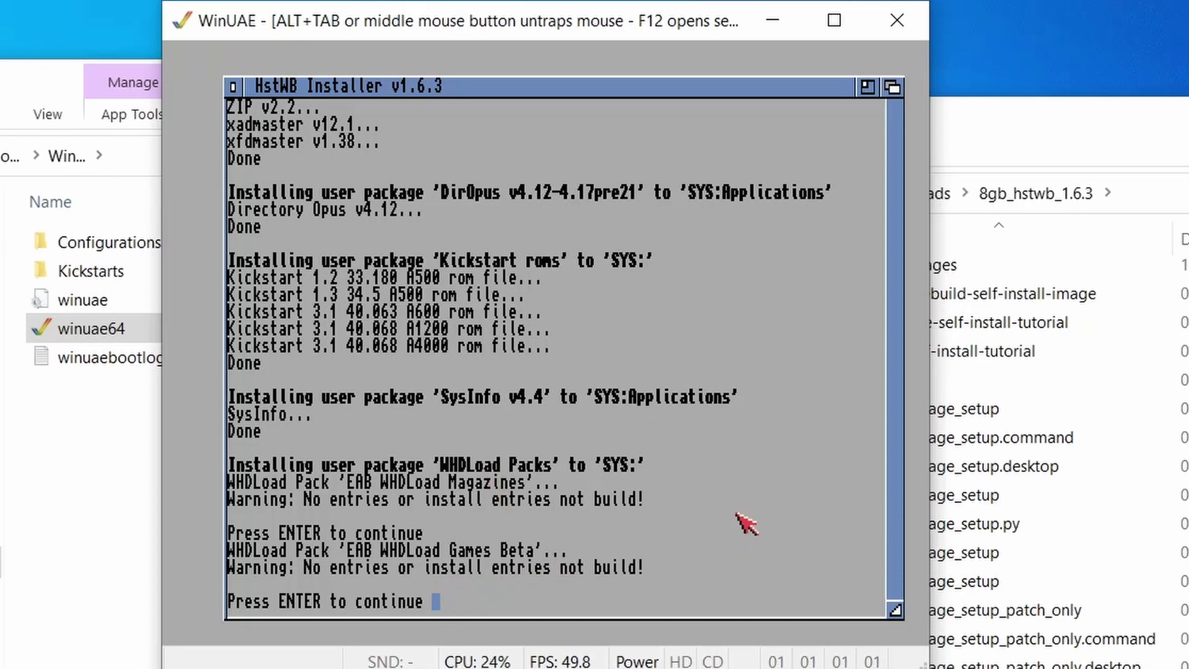
{"action": "key", "text": "Return"}
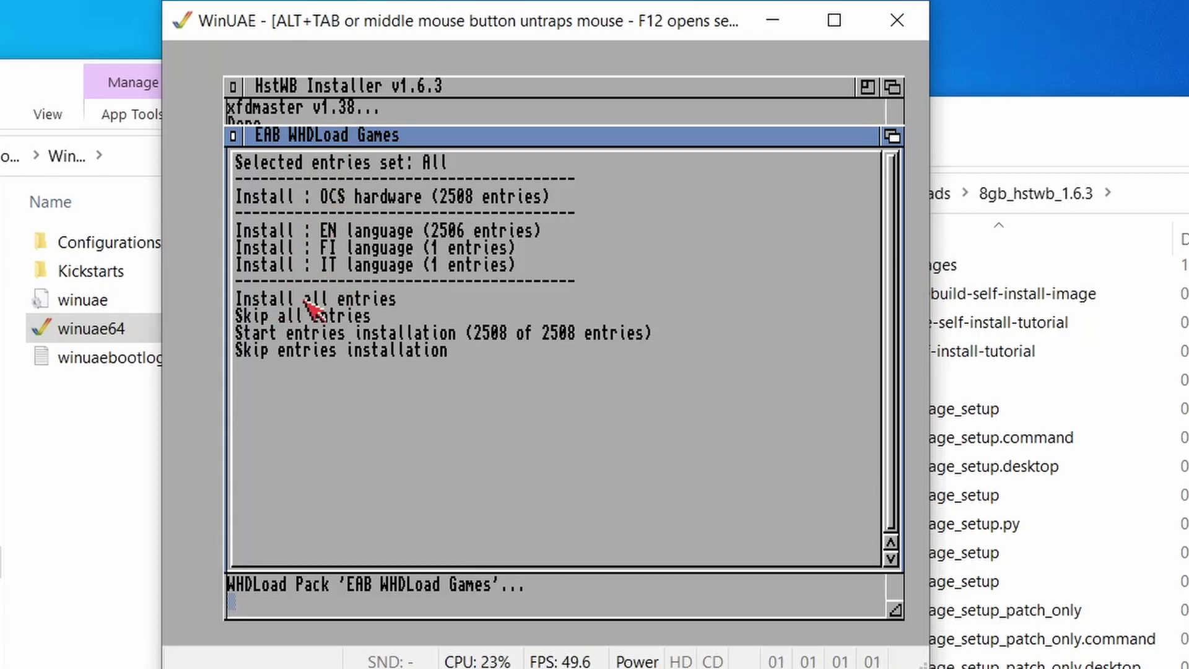
Install all 2508 entries of the EAB WHDLoad Games pack and continue past the EAB WHDLoad Demos pack
{"action": "double_click", "coordinate": [372, 302]}
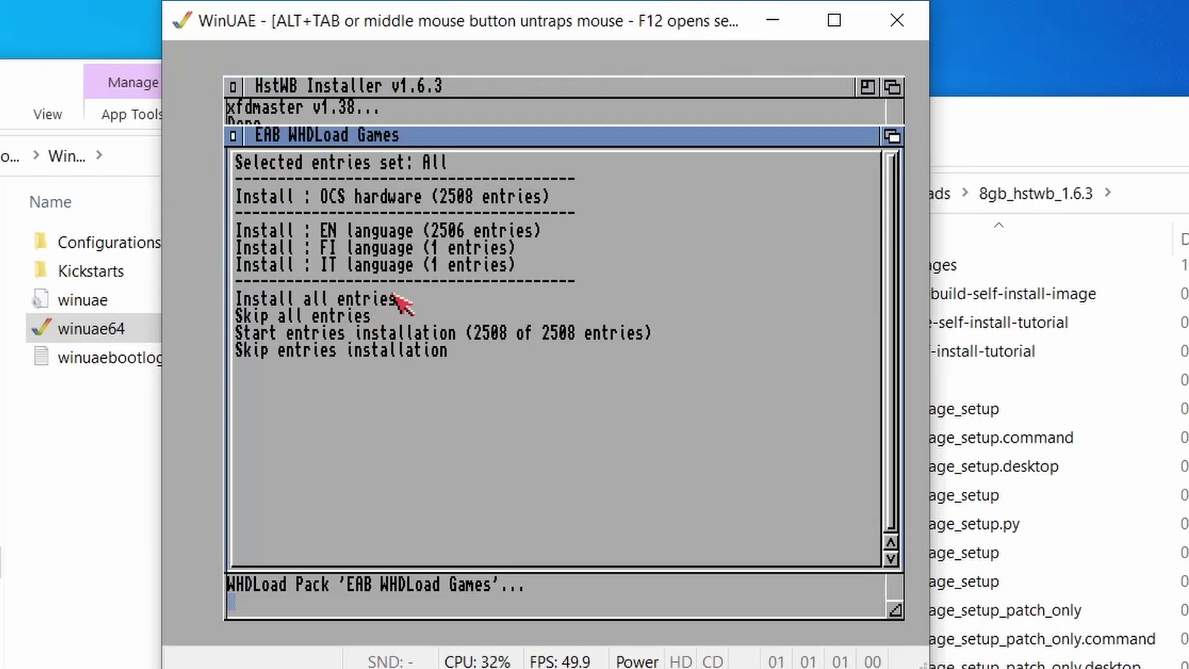
{"action": "double_click", "coordinate": [308, 339]}
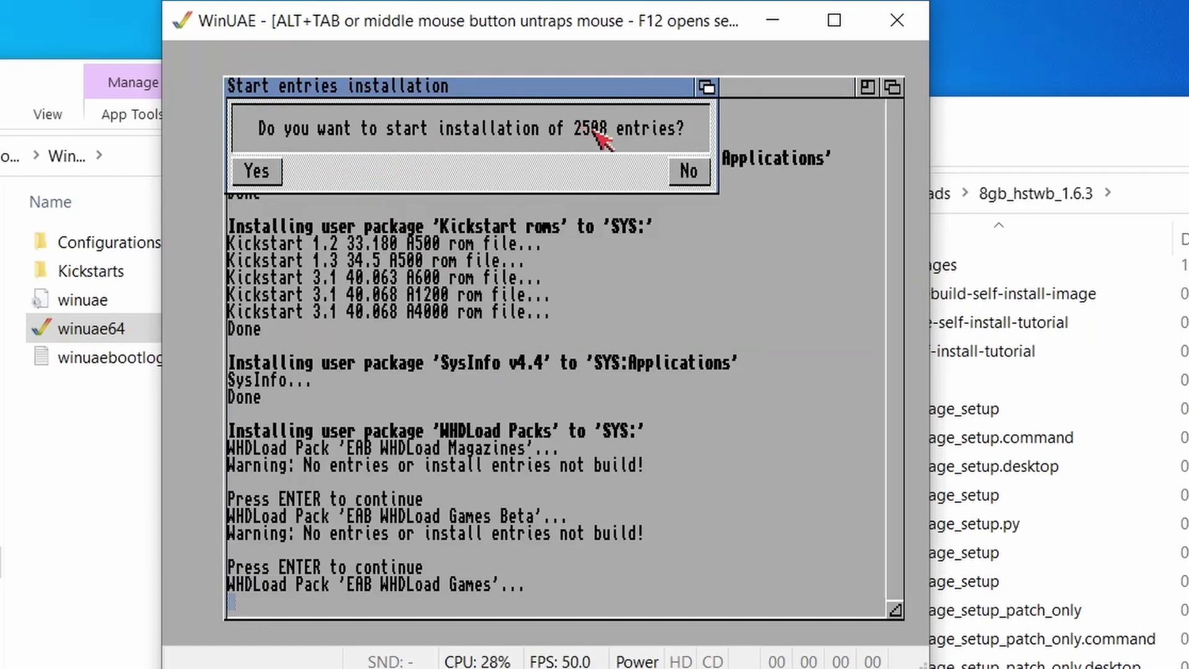
{"action": "left_click", "coordinate": [257, 171]}
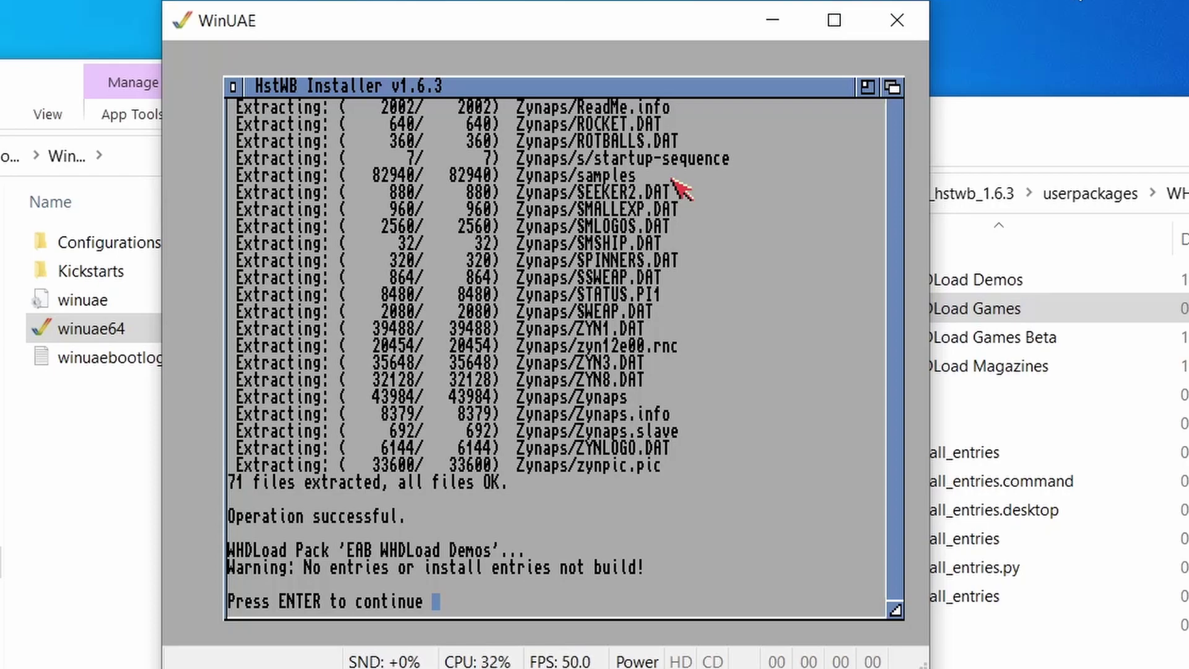
{"action": "key", "text": "Return"}
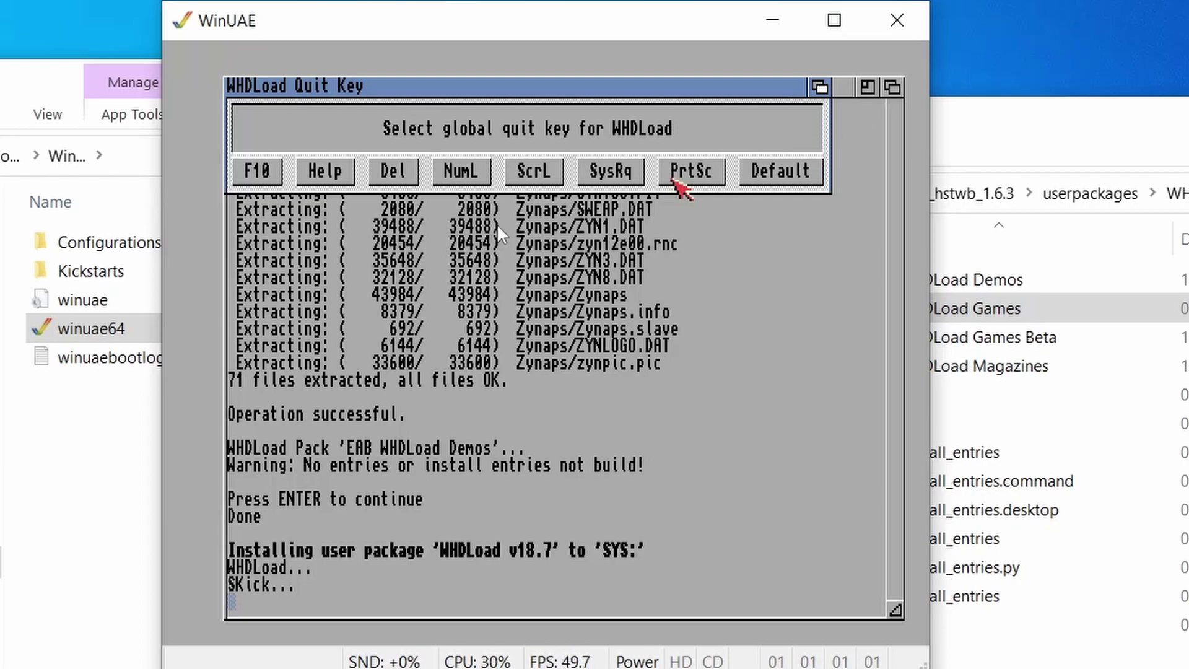
Choose F10 as the global quit key for WHDLoad, and complete the package installation with a system reboot
{"action": "left_click", "coordinate": [539, 122]}
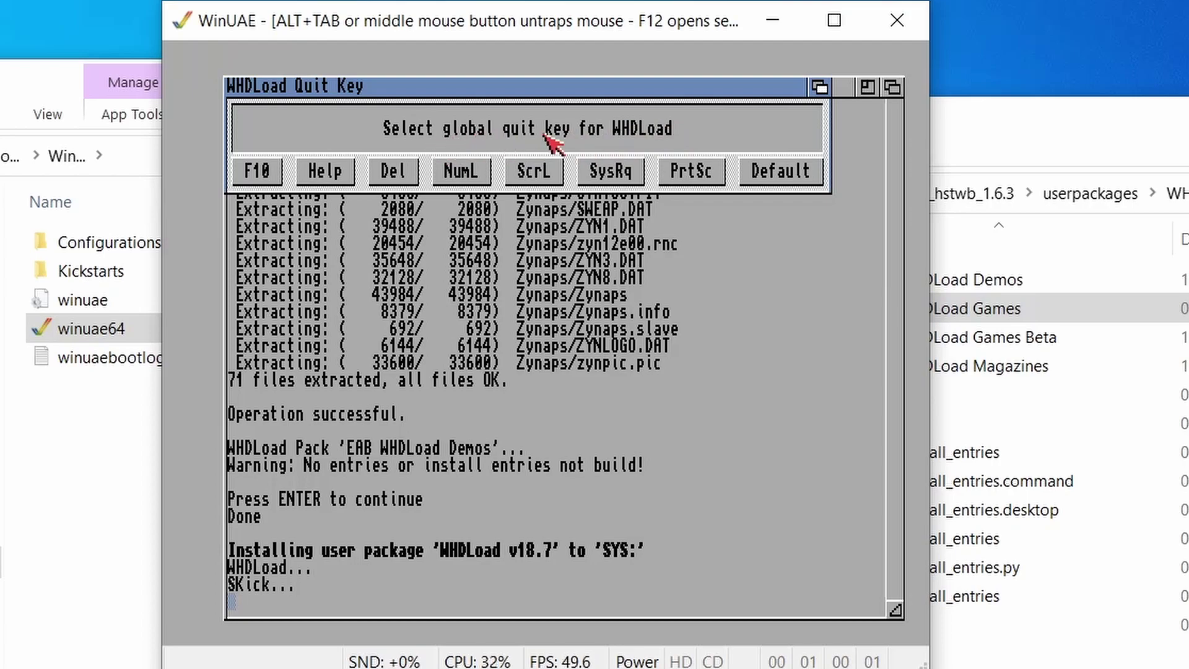
{"action": "left_click", "coordinate": [252, 175]}
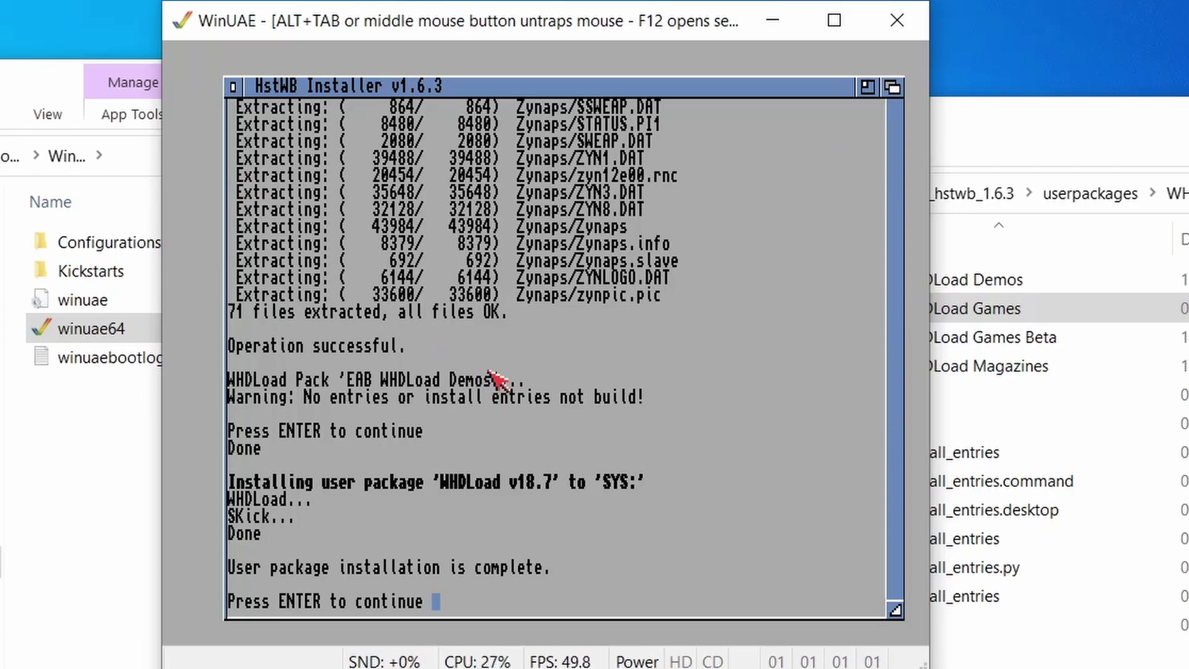
{"action": "key", "text": "Return"}
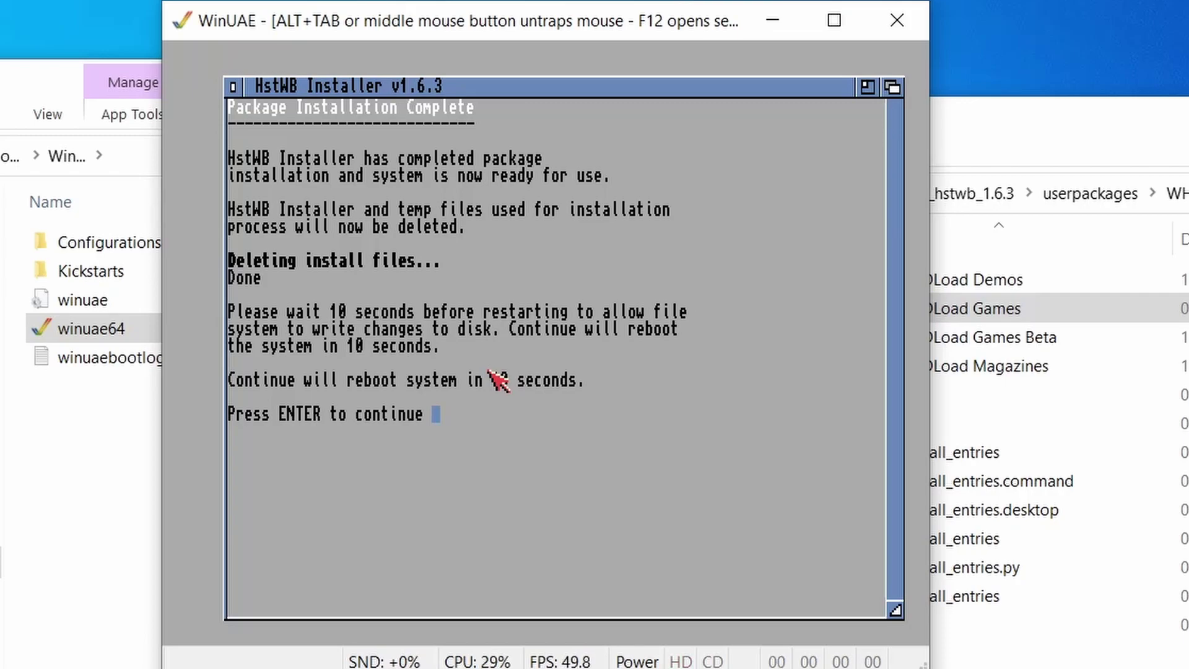
{"action": "key", "text": "Return"}
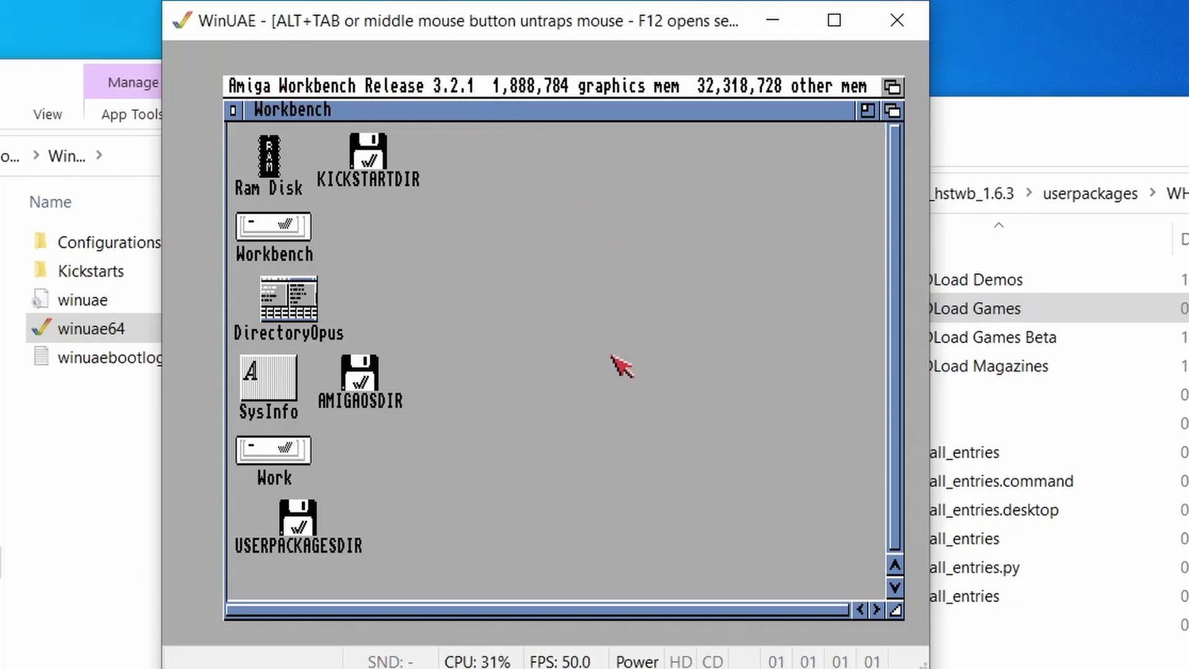
Open the AMIGAOSDIR volume to check its contents and close its window
{"action": "left_click", "coordinate": [363, 379]}
{"action": "double_click", "coordinate": [363, 379]}
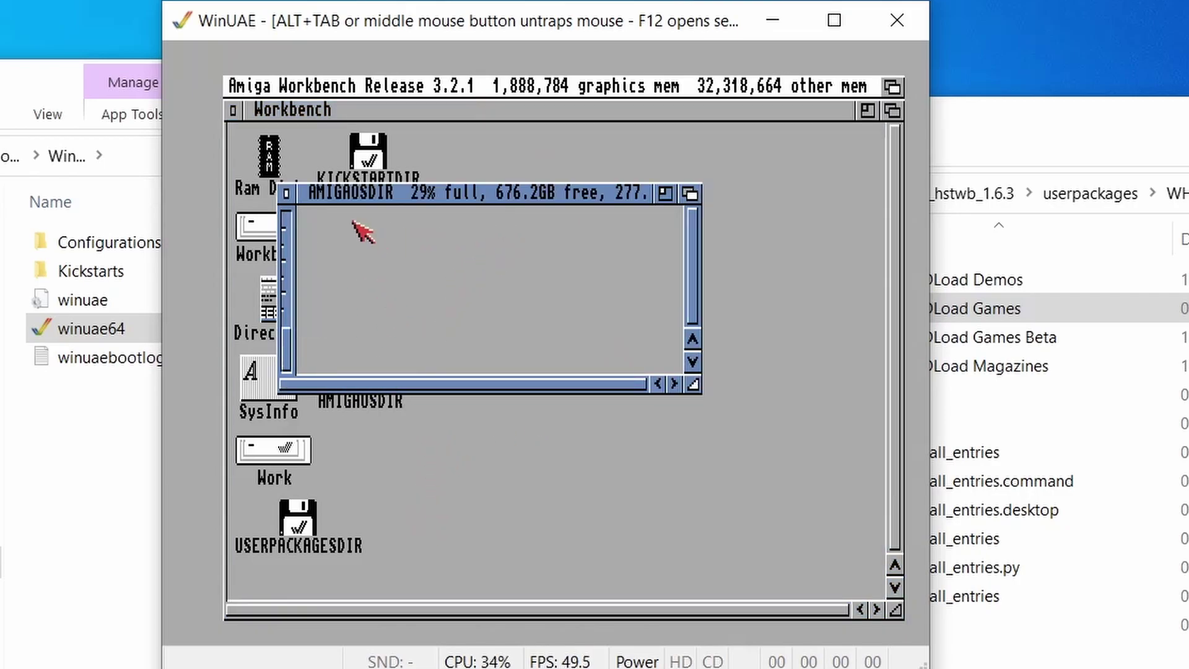
{"action": "left_click", "coordinate": [286, 192]}
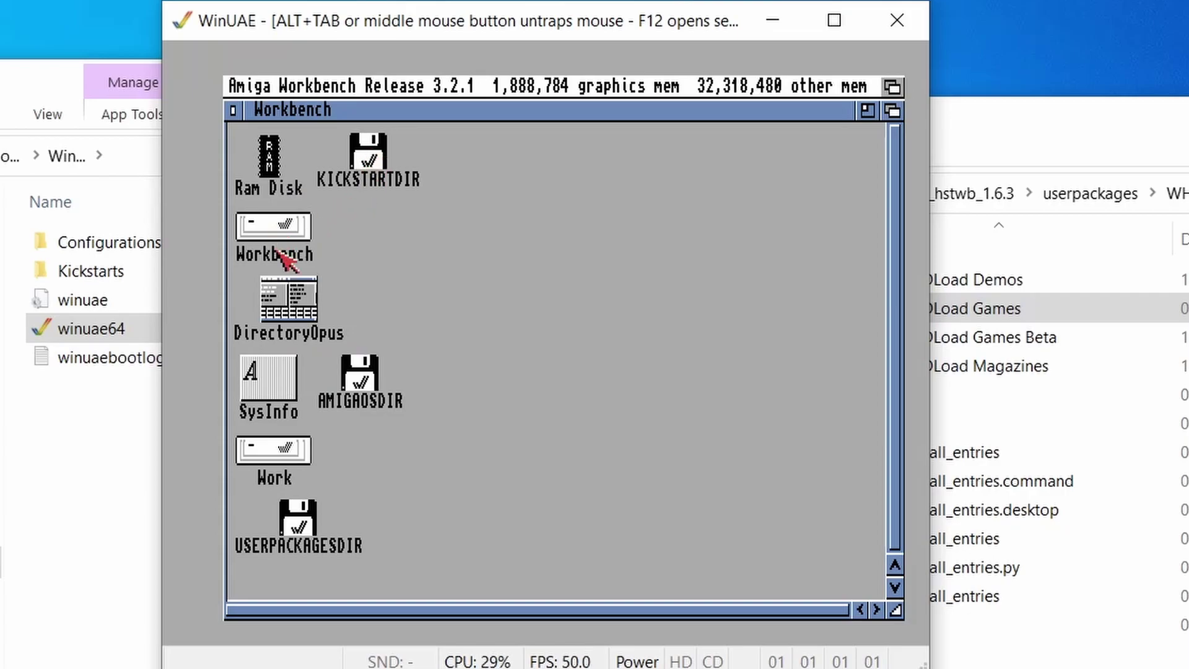
Launch DirectoryOpus from the Workbench desktop to check that it runs, and quit it
{"action": "left_click", "coordinate": [295, 297]}
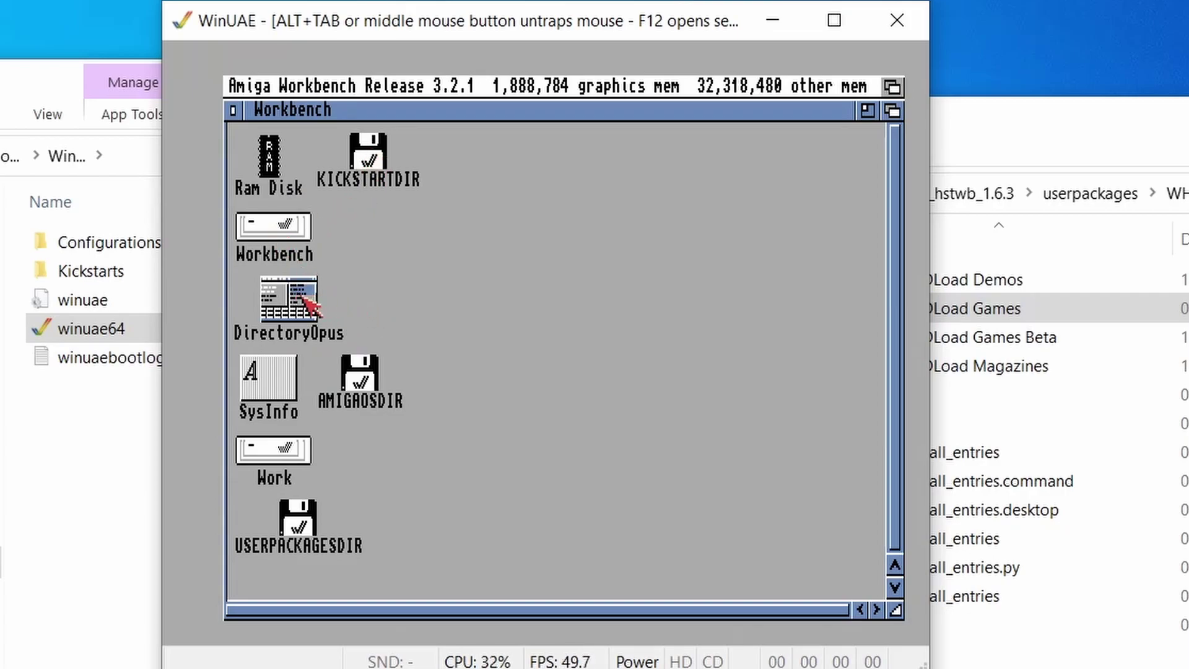
{"action": "double_click", "coordinate": [301, 297]}
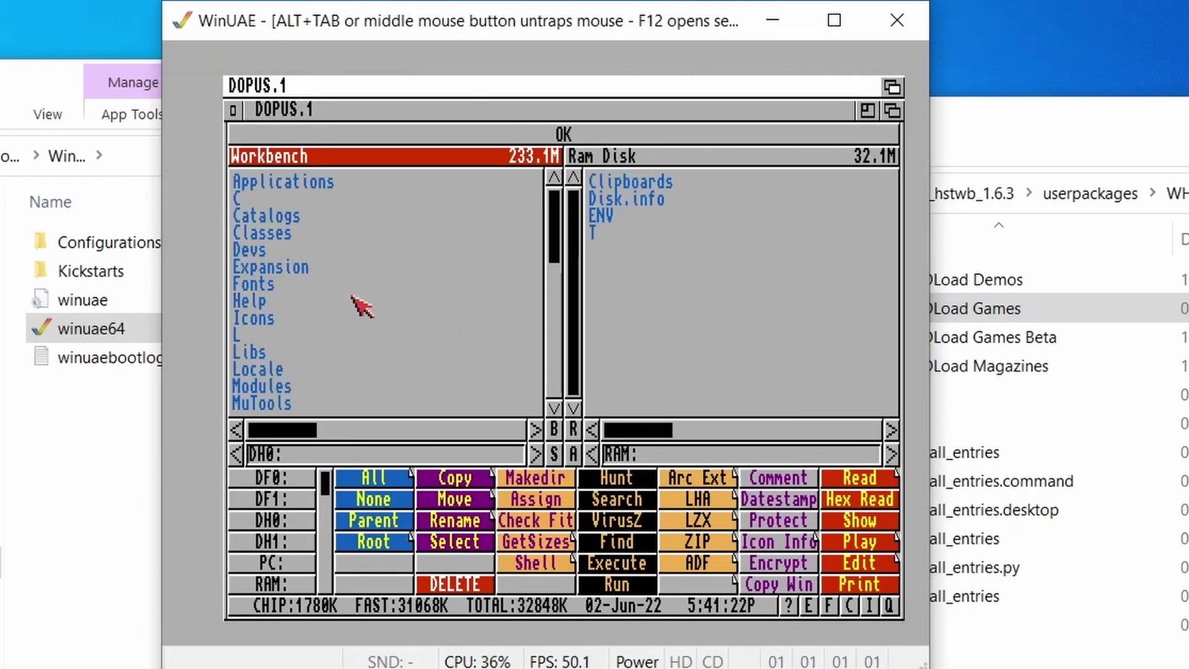
{"action": "left_click", "coordinate": [236, 111]}
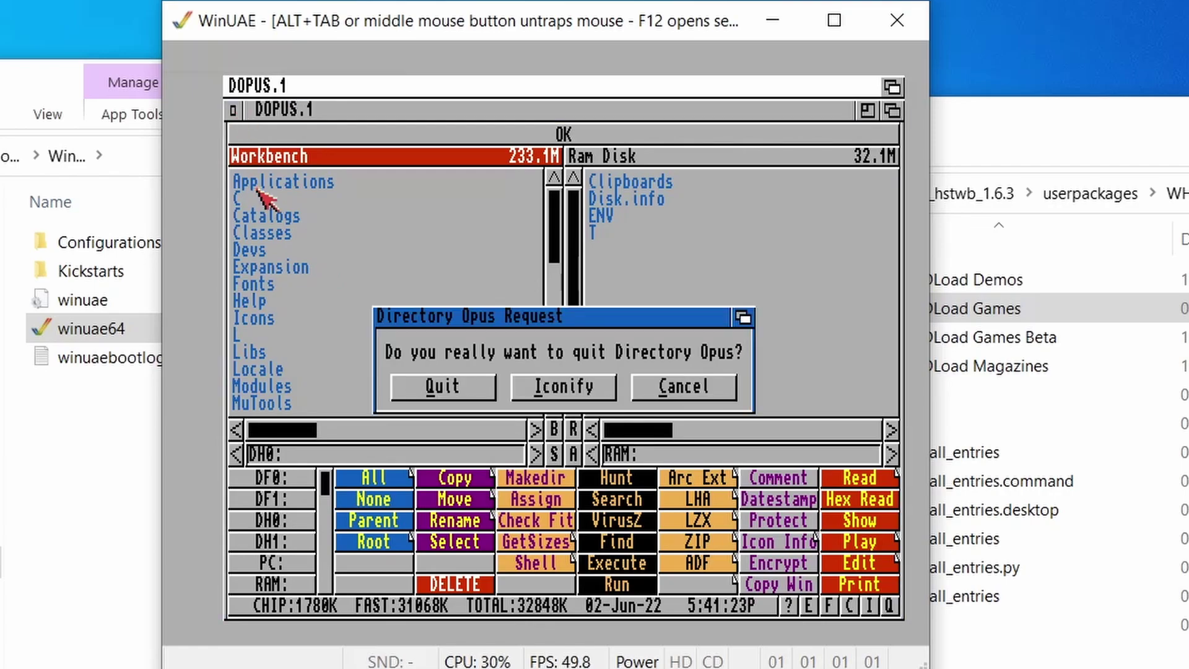
{"action": "left_click", "coordinate": [441, 388]}
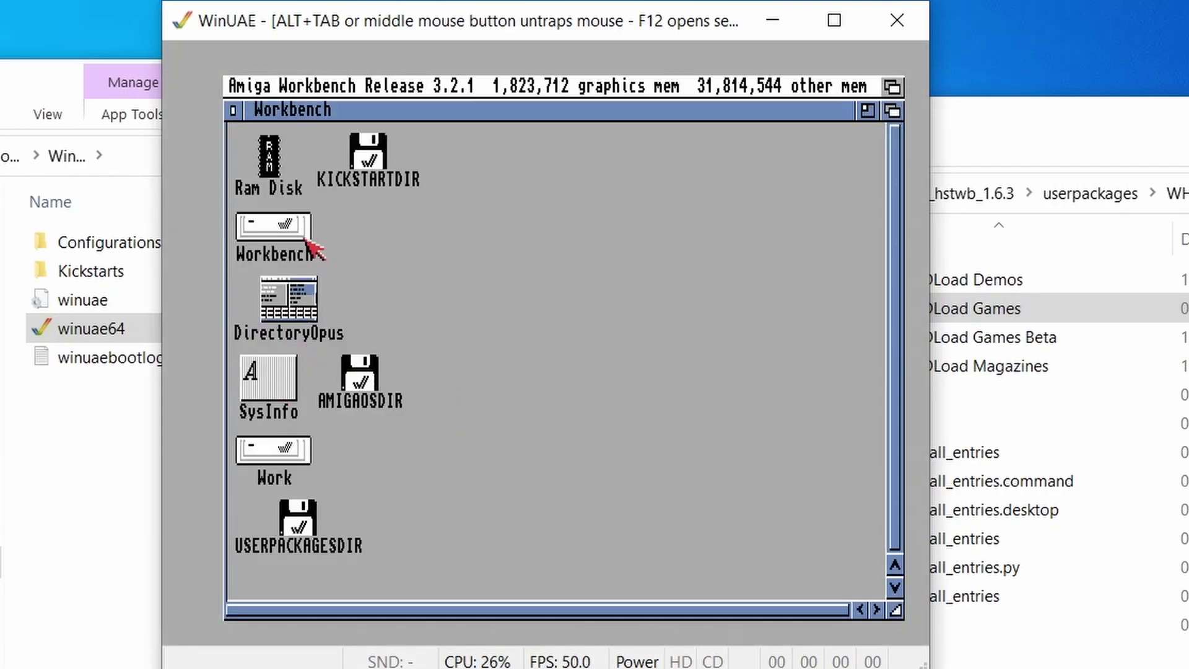
Show all files on the Work drive and open the Games drawer inside WHDLoad
{"action": "double_click", "coordinate": [276, 455]}
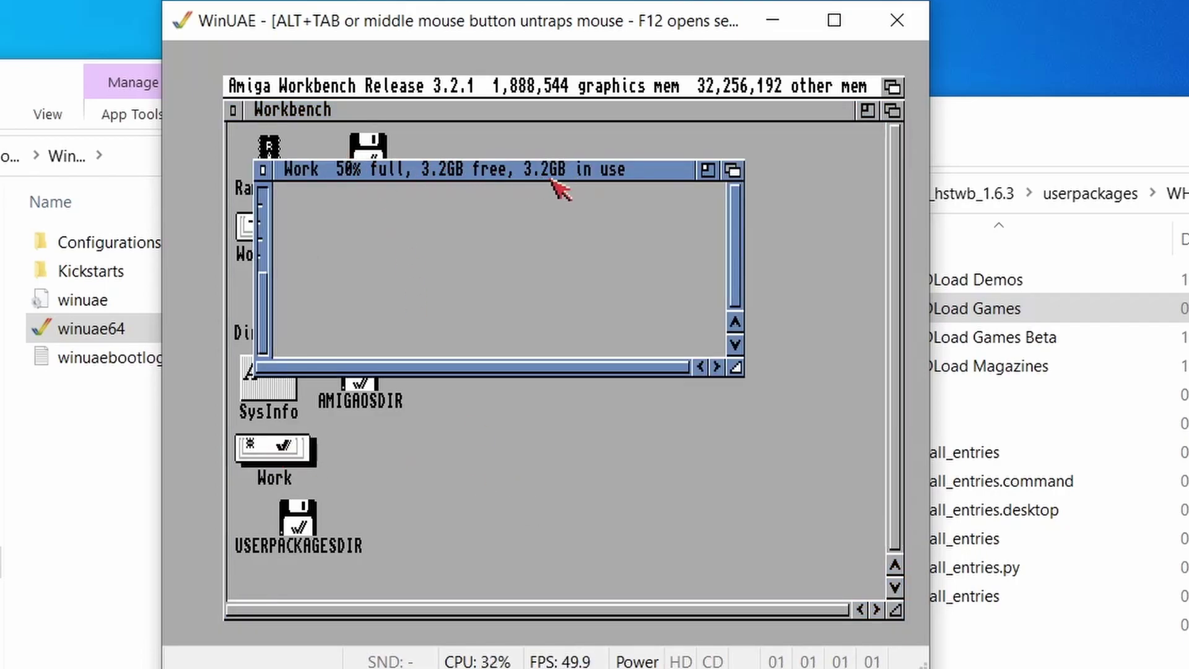
{"action": "right_click", "coordinate": [319, 87]}
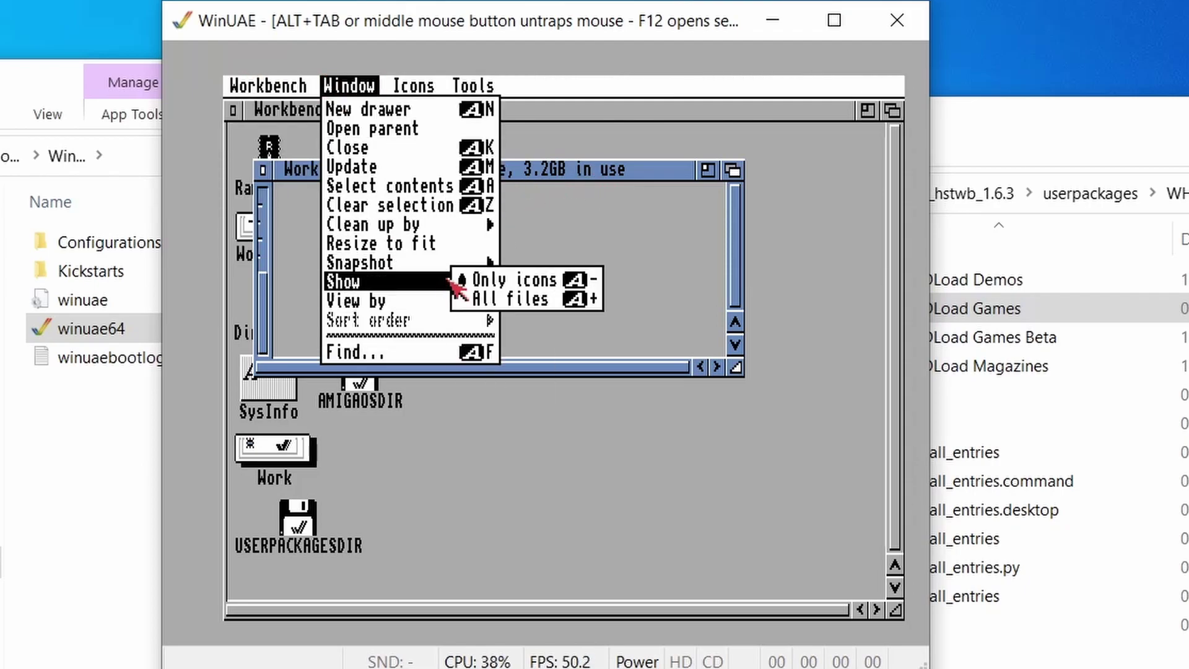
{"action": "right_click", "coordinate": [486, 300]}
{"action": "left_click", "coordinate": [323, 269]}
{"action": "double_click", "coordinate": [323, 269]}
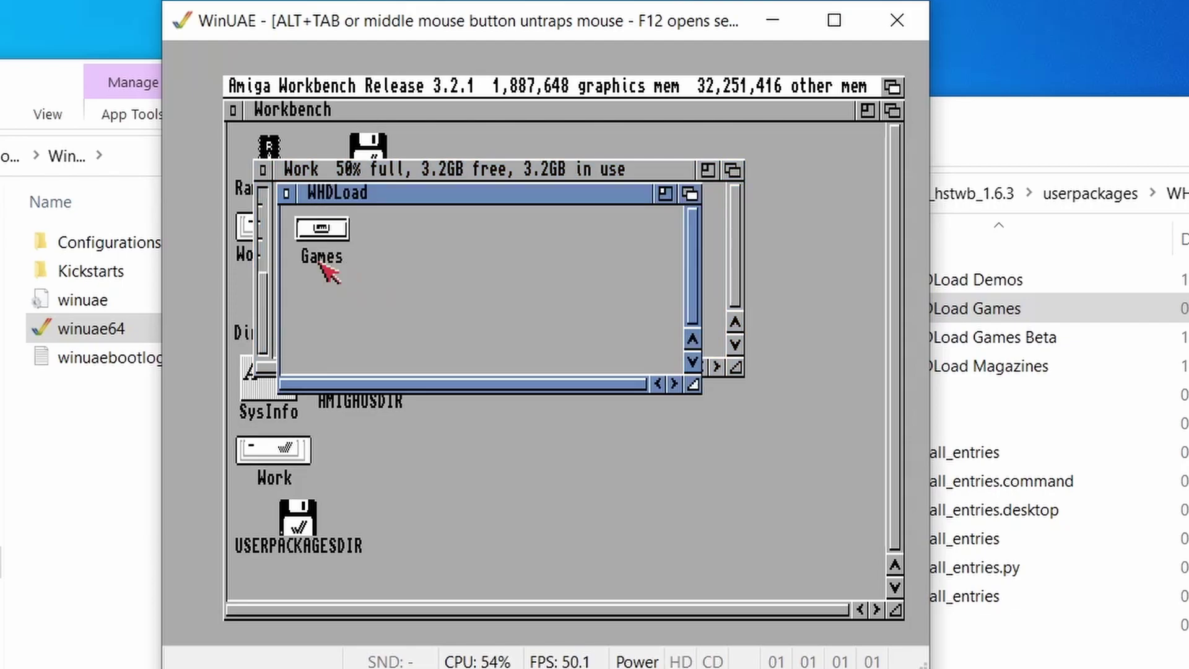
{"action": "double_click", "coordinate": [330, 248]}
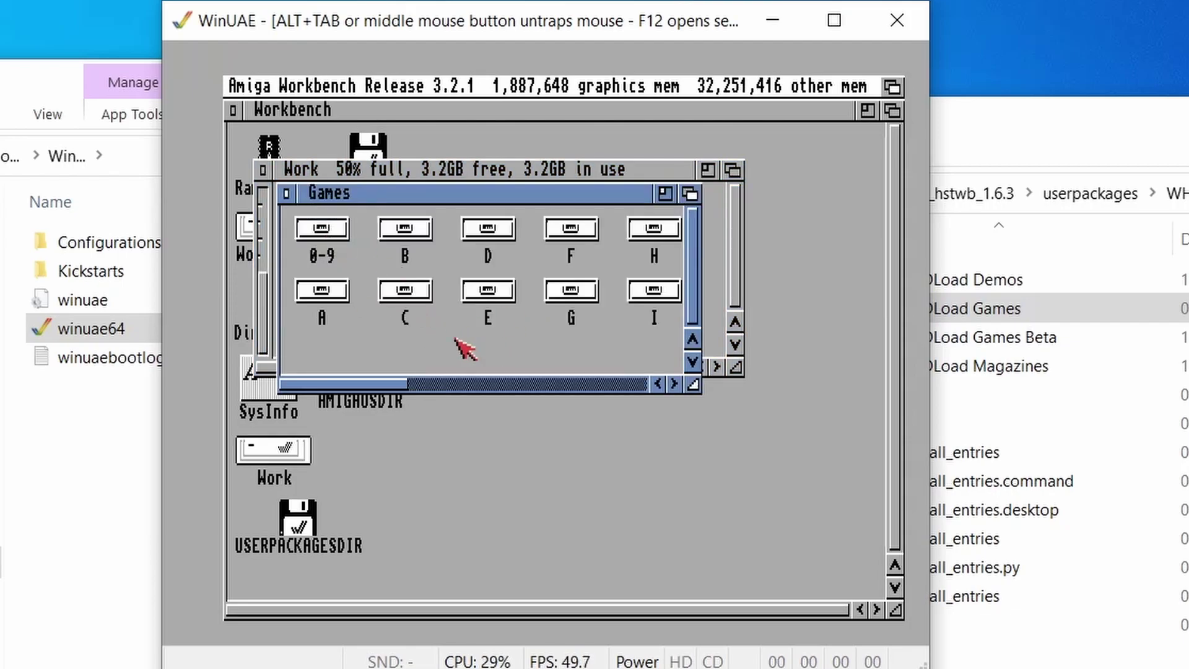
Open the B games drawer, enlarge its window and clean up its icons by column
{"action": "left_click_drag", "start_coordinate": [379, 384], "coordinate": [347, 388]}
{"action": "double_click", "coordinate": [421, 238]}
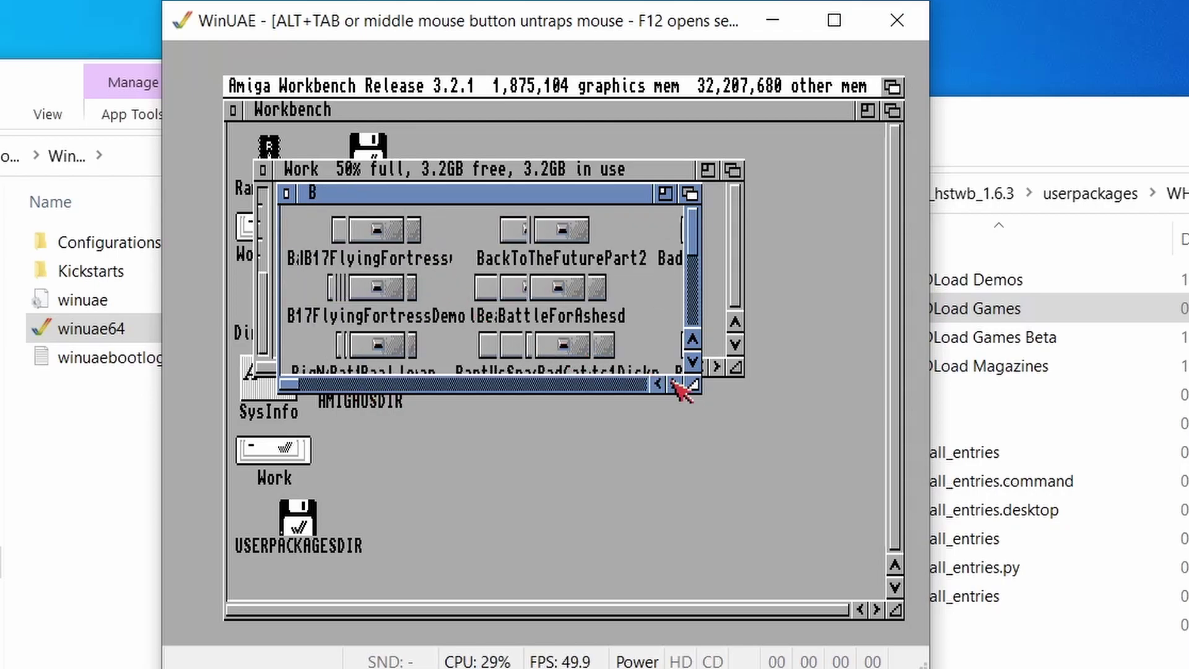
{"action": "left_click_drag", "start_coordinate": [694, 385], "coordinate": [894, 561]}
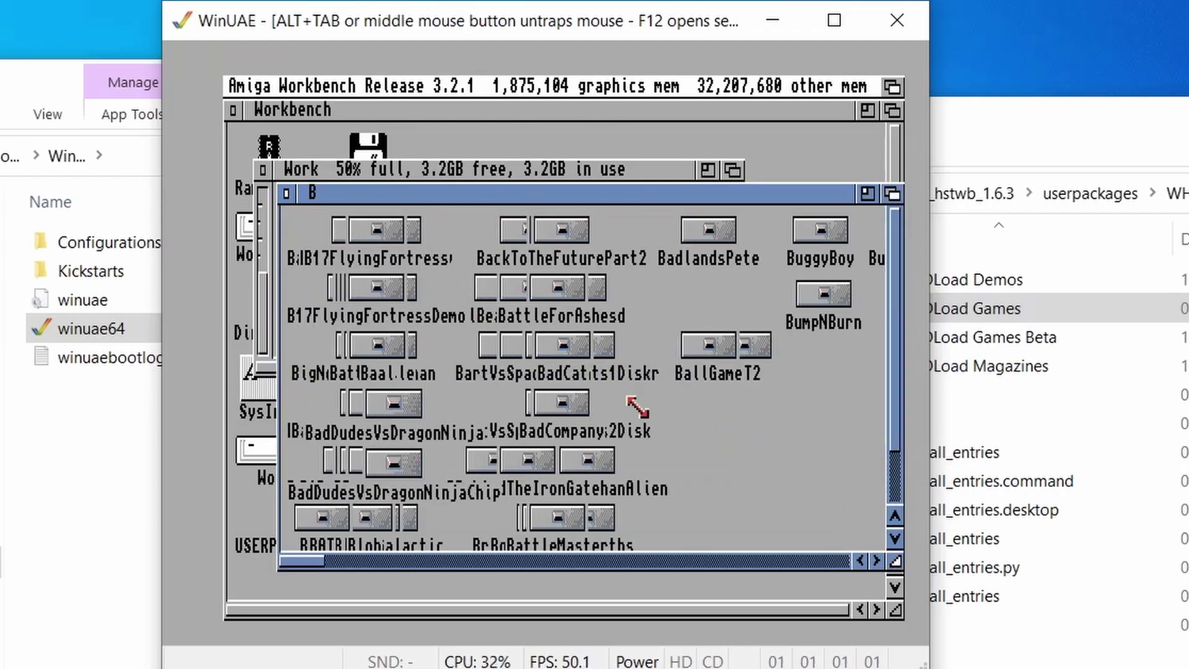
{"action": "right_click", "coordinate": [362, 80]}
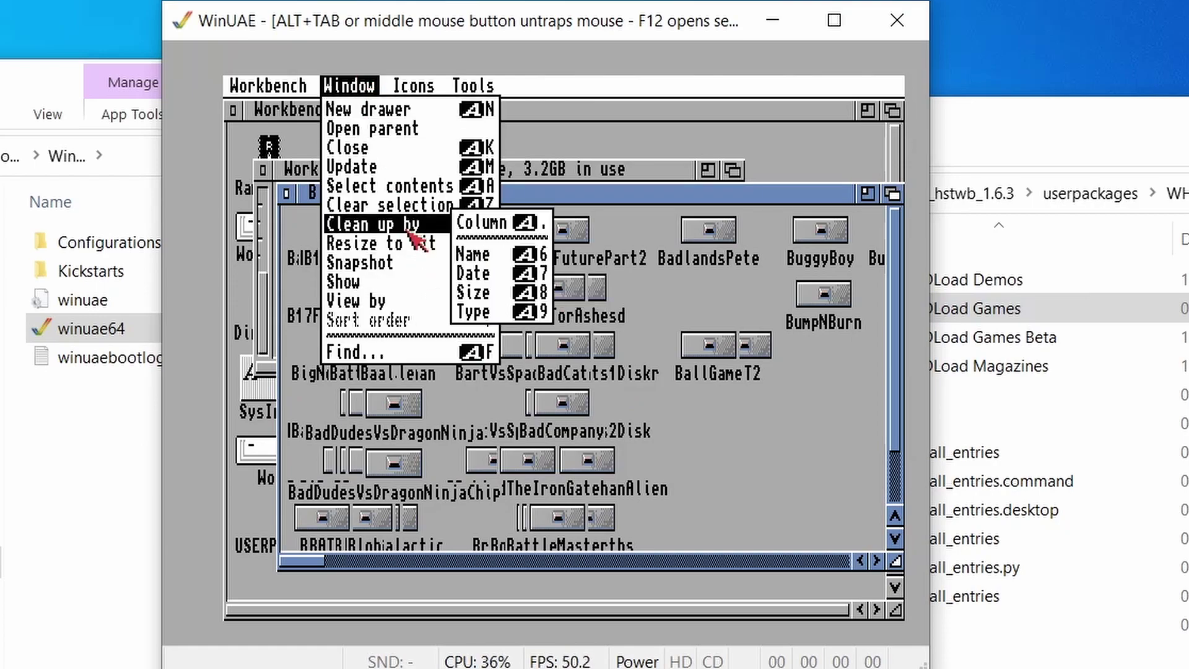
{"action": "right_click", "coordinate": [469, 230]}
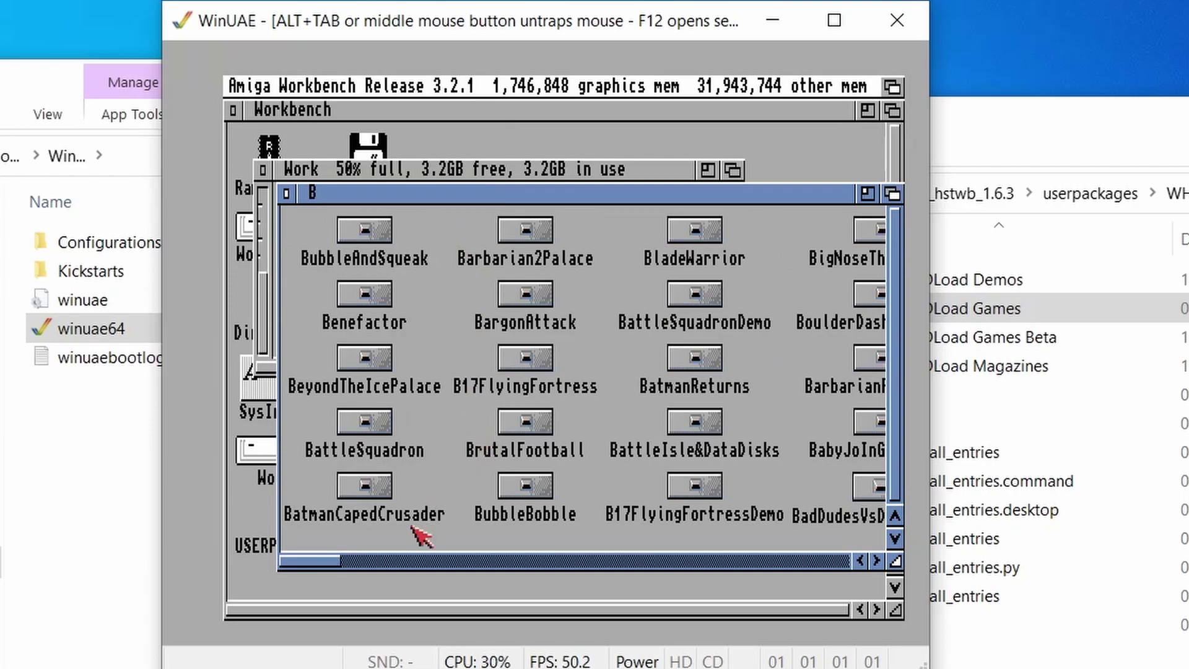
Start the BurningRubber game from its drawer without any cheat options, quit the game and close the drawer
{"action": "left_click_drag", "start_coordinate": [319, 561], "coordinate": [591, 551]}
{"action": "double_click", "coordinate": [553, 353]}
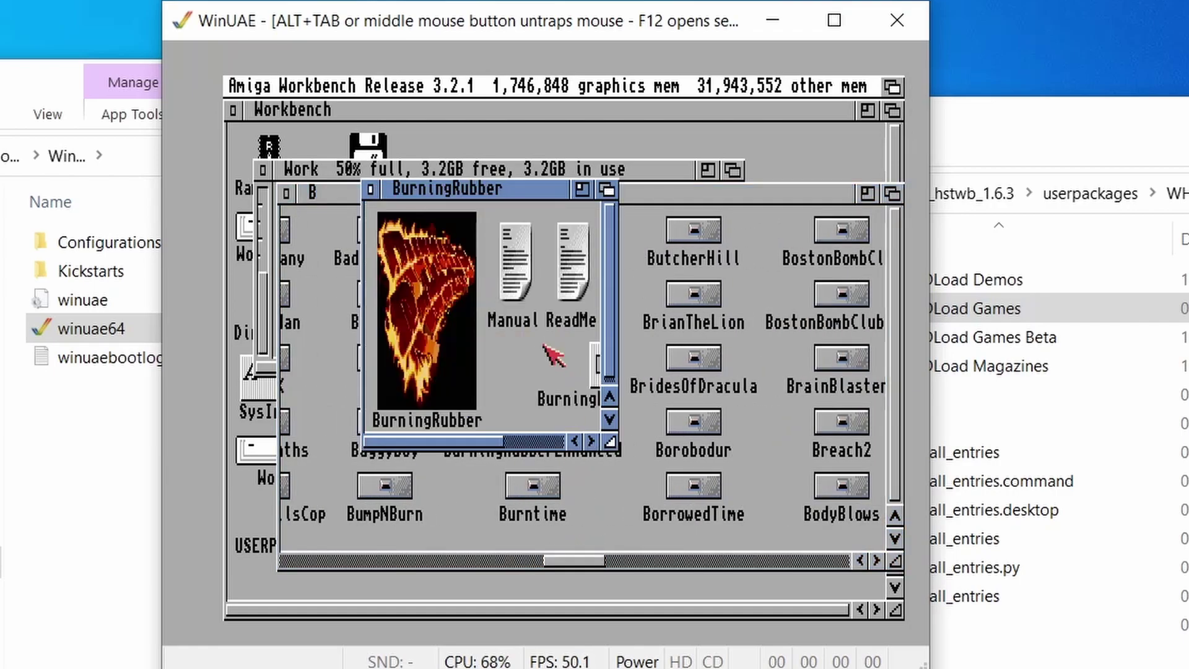
{"action": "double_click", "coordinate": [448, 331]}
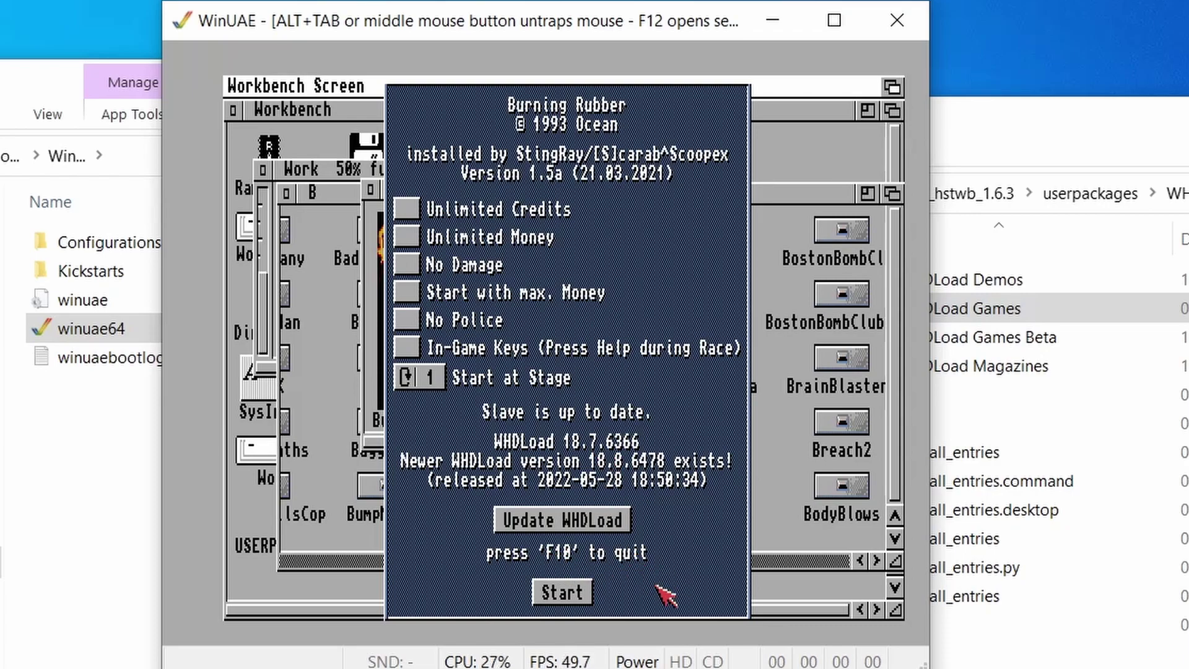
{"action": "left_click", "coordinate": [577, 599]}
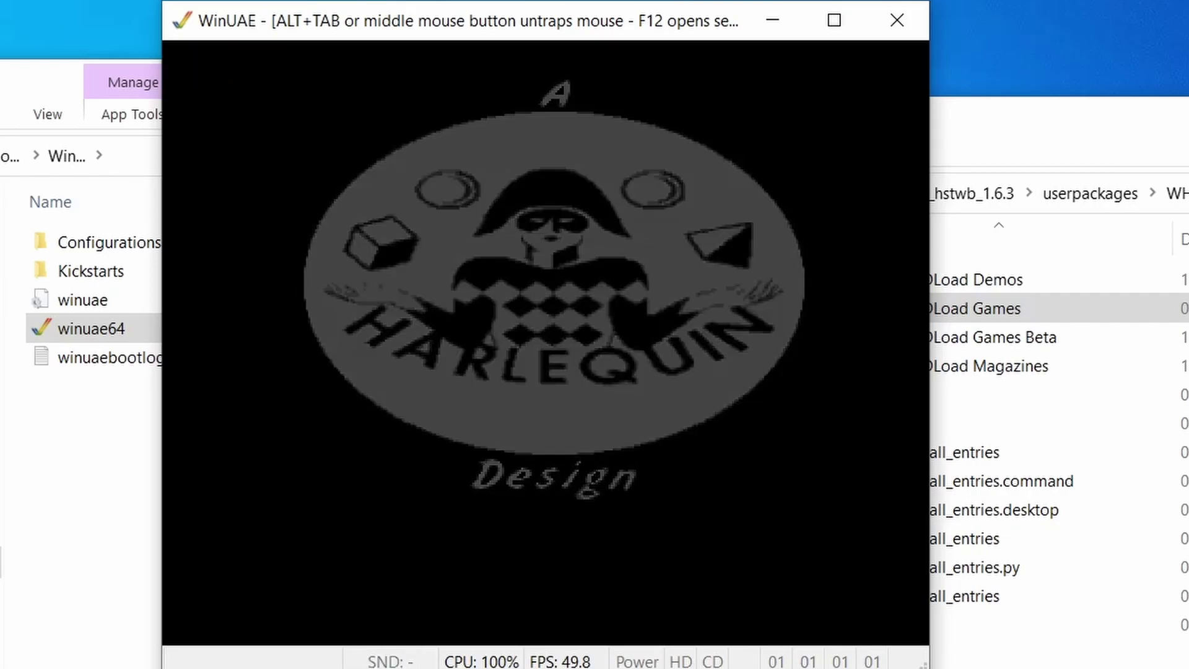
{"action": "key", "text": "F10"}
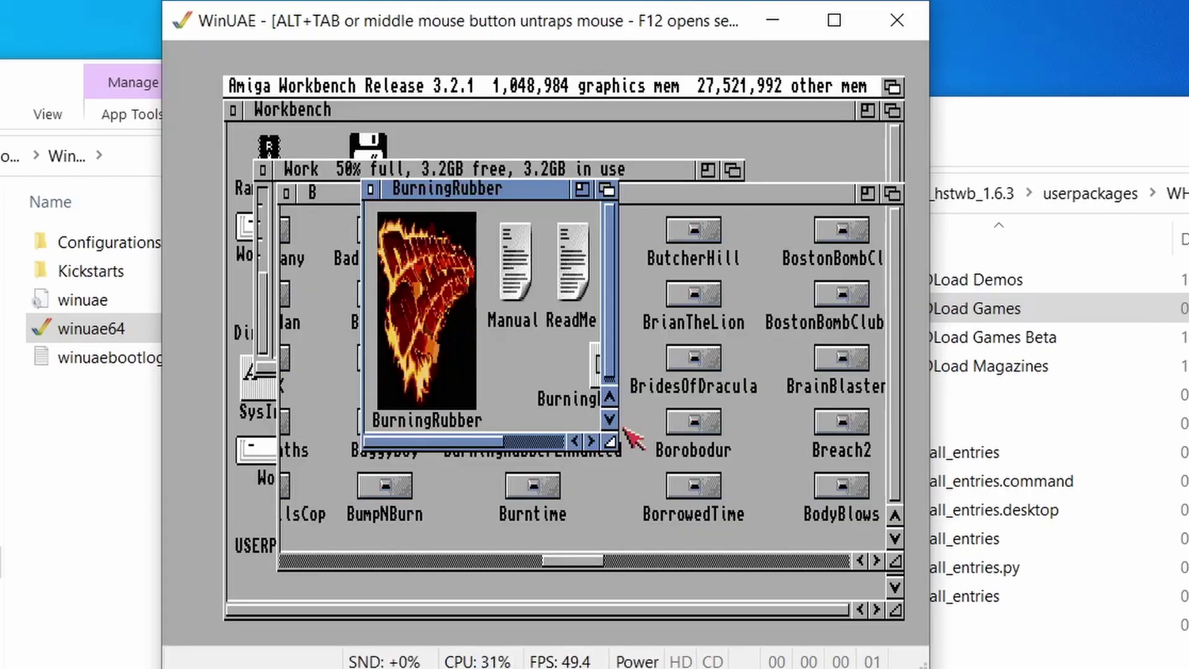
{"action": "left_click", "coordinate": [370, 189]}
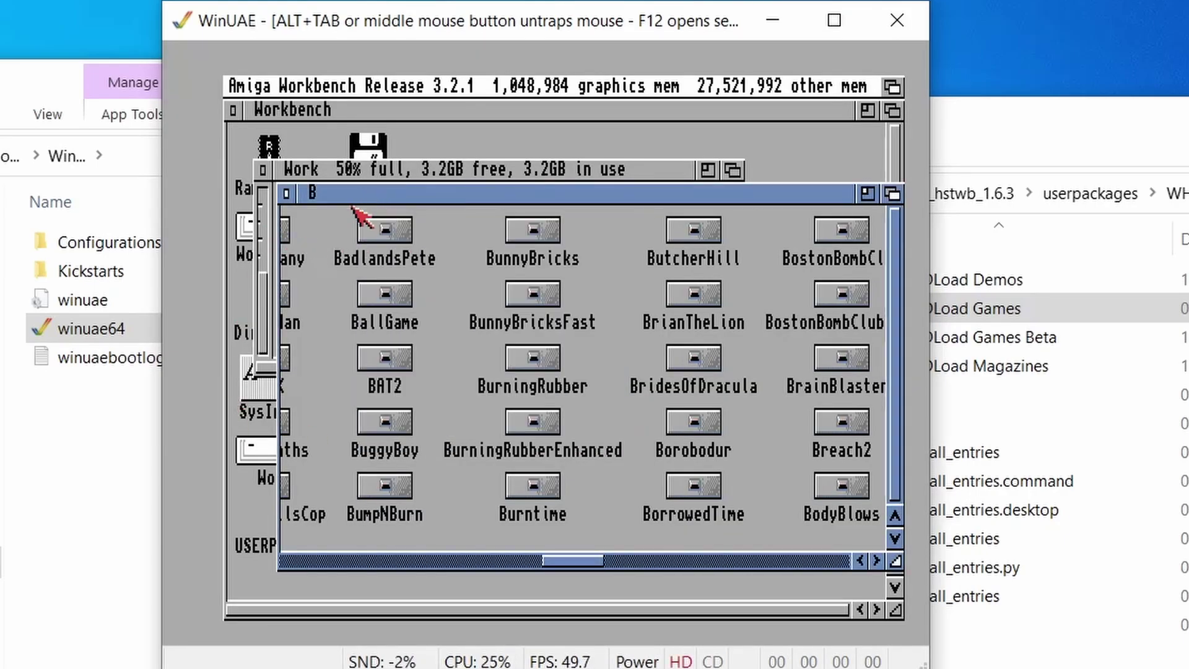
Look through the remaining games in the B drawer and close all drawer windows down to the Workbench desktop
{"action": "left_click_drag", "start_coordinate": [581, 561], "coordinate": [626, 566]}
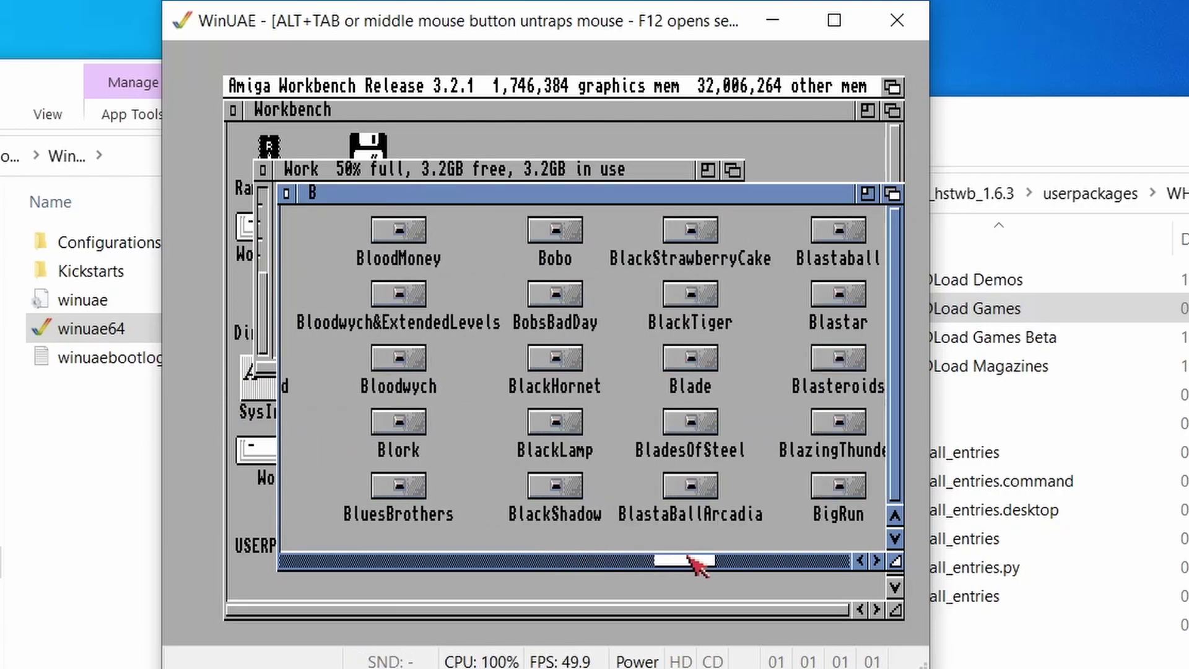
{"action": "left_click_drag", "start_coordinate": [694, 564], "coordinate": [308, 561]}
{"action": "left_click", "coordinate": [286, 194]}
{"action": "left_click", "coordinate": [286, 193]}
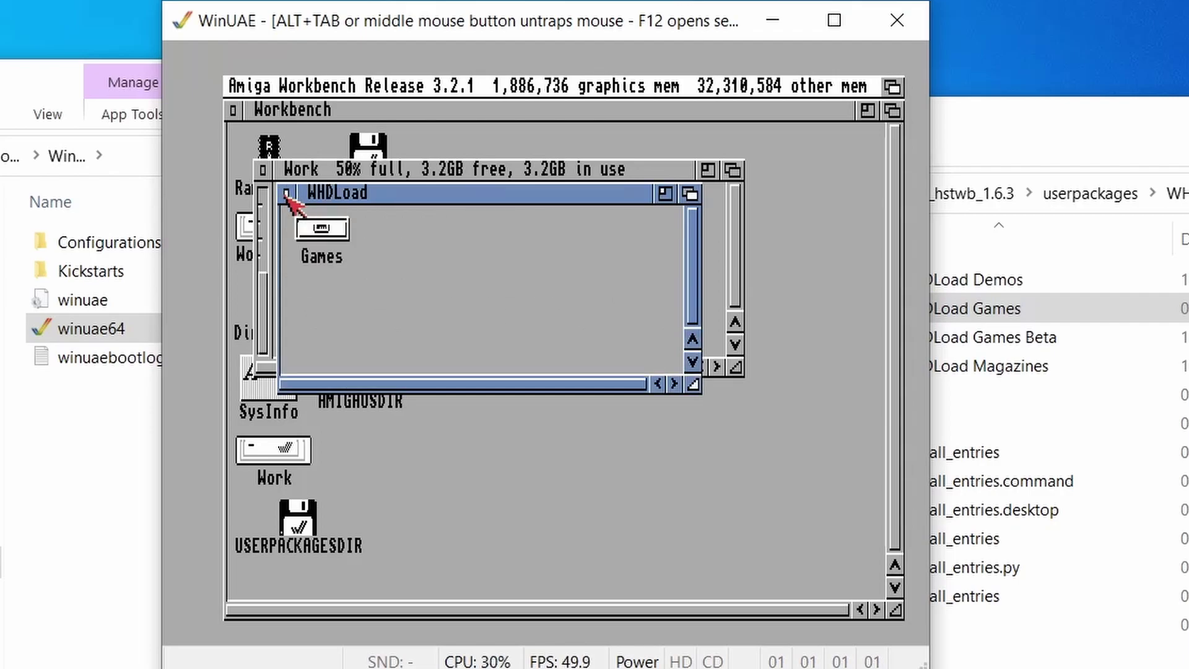
{"action": "left_click", "coordinate": [286, 194]}
{"action": "left_click", "coordinate": [263, 169]}
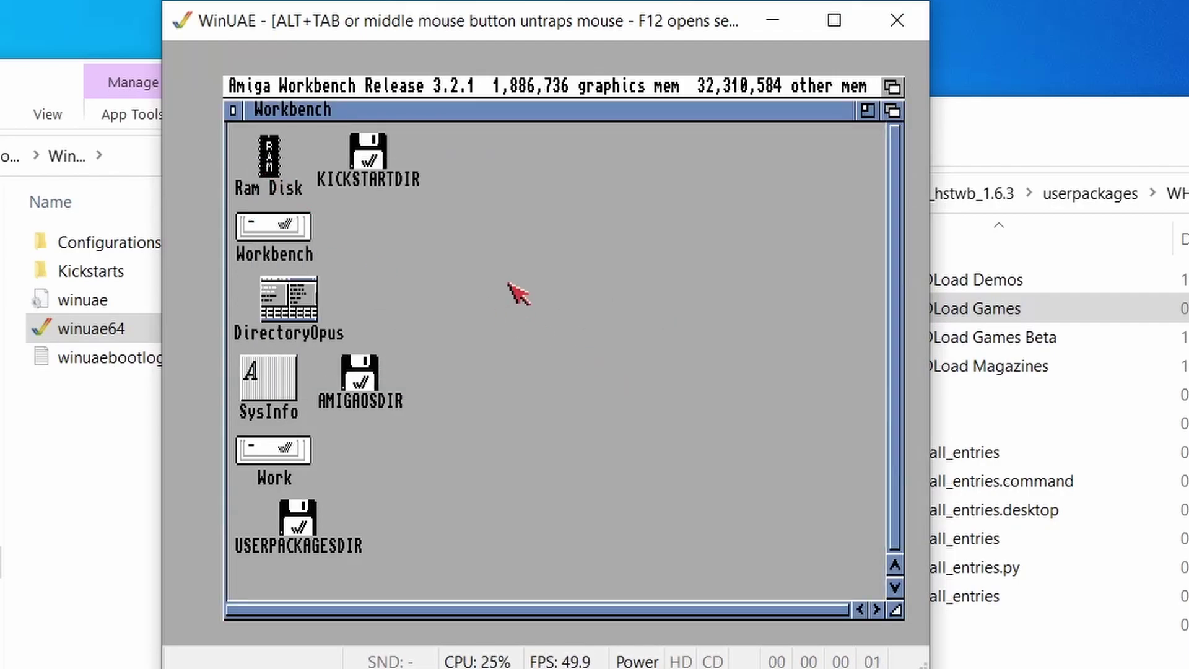
Switch to File Explorer, locate the 8gb.hdf image in the 8gb_hstwb_1.6.3 folder, and return to WinUAE
{"action": "middle_click", "coordinate": [540, 302]}
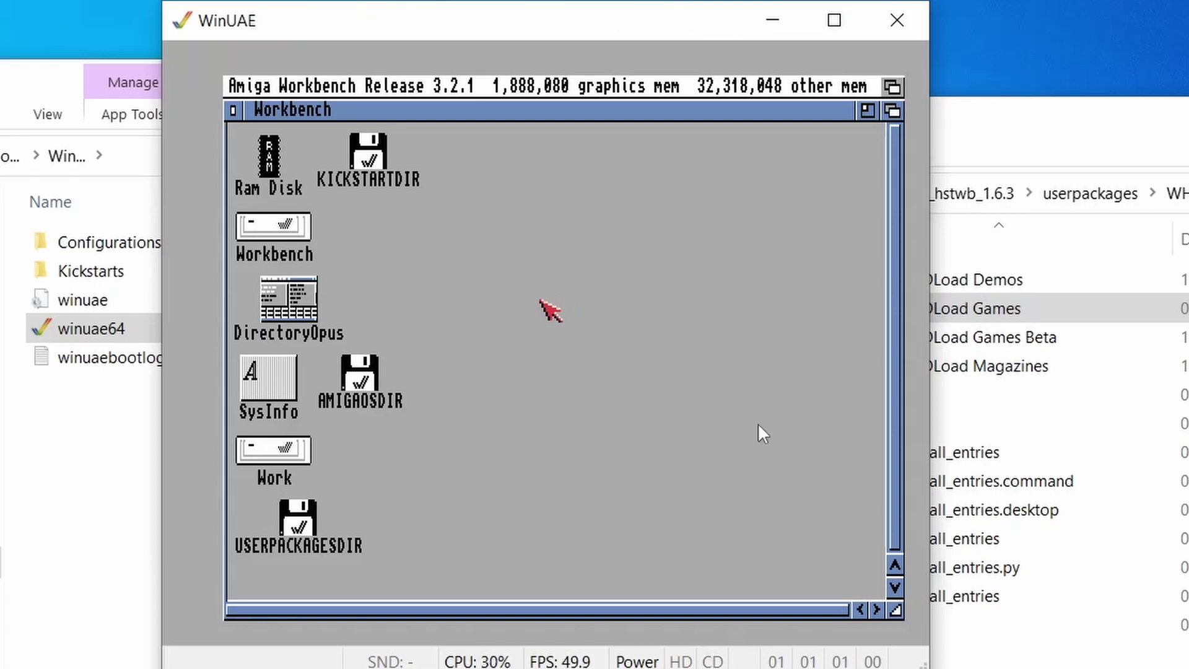
{"action": "key", "text": "alt+Tab"}
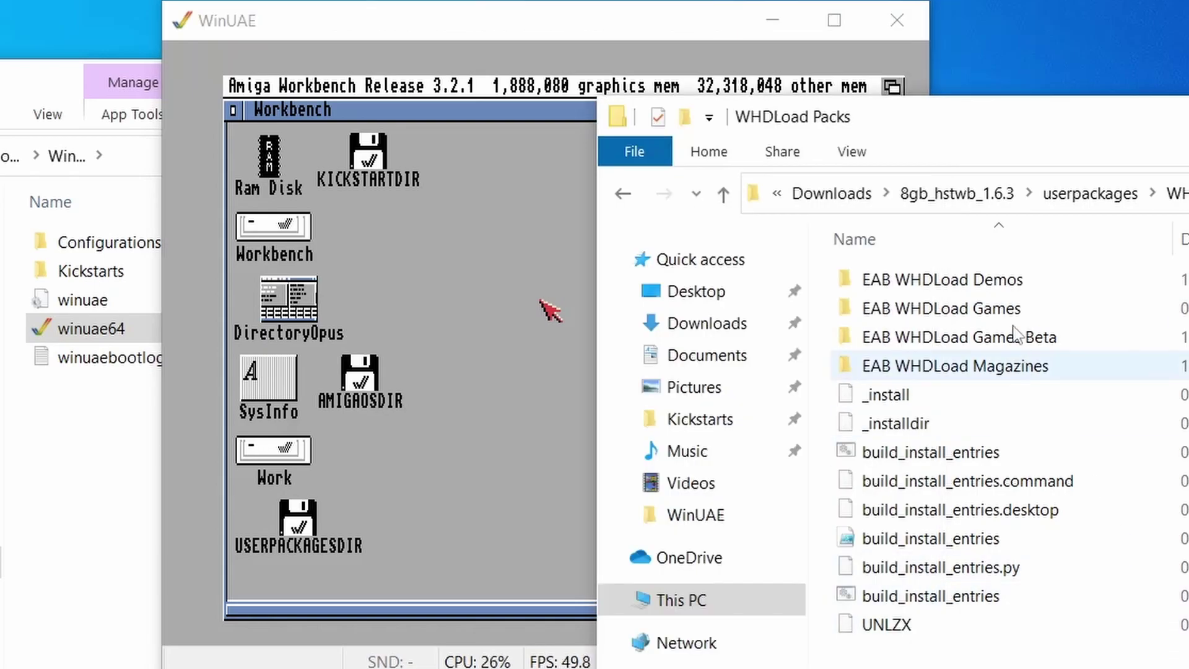
{"action": "left_click", "coordinate": [995, 199]}
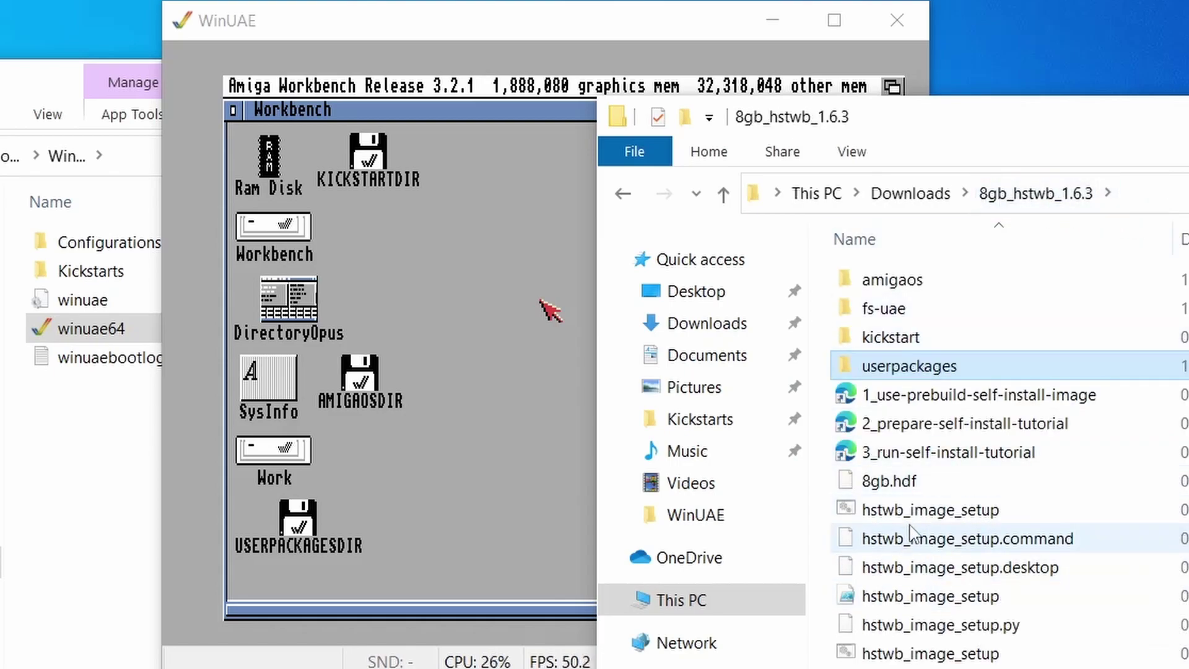
{"action": "left_click", "coordinate": [882, 489]}
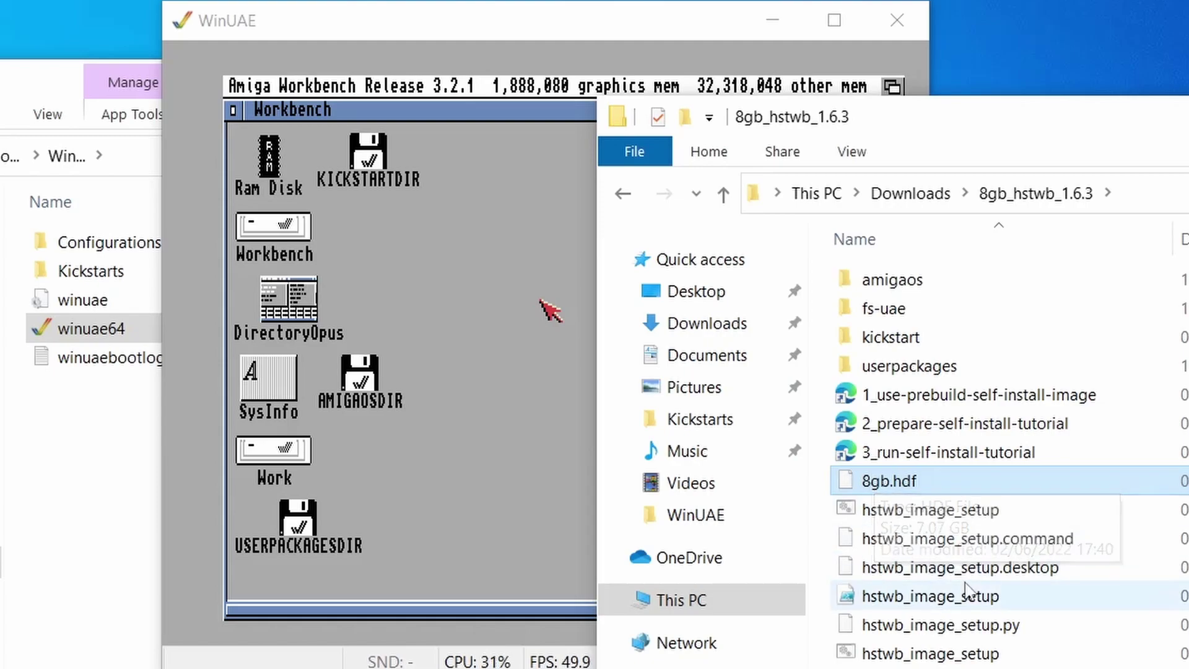
{"action": "scroll", "coordinate": [966, 545], "scroll_direction": "down", "scroll_amount": 1}
{"action": "left_click", "coordinate": [557, 402]}
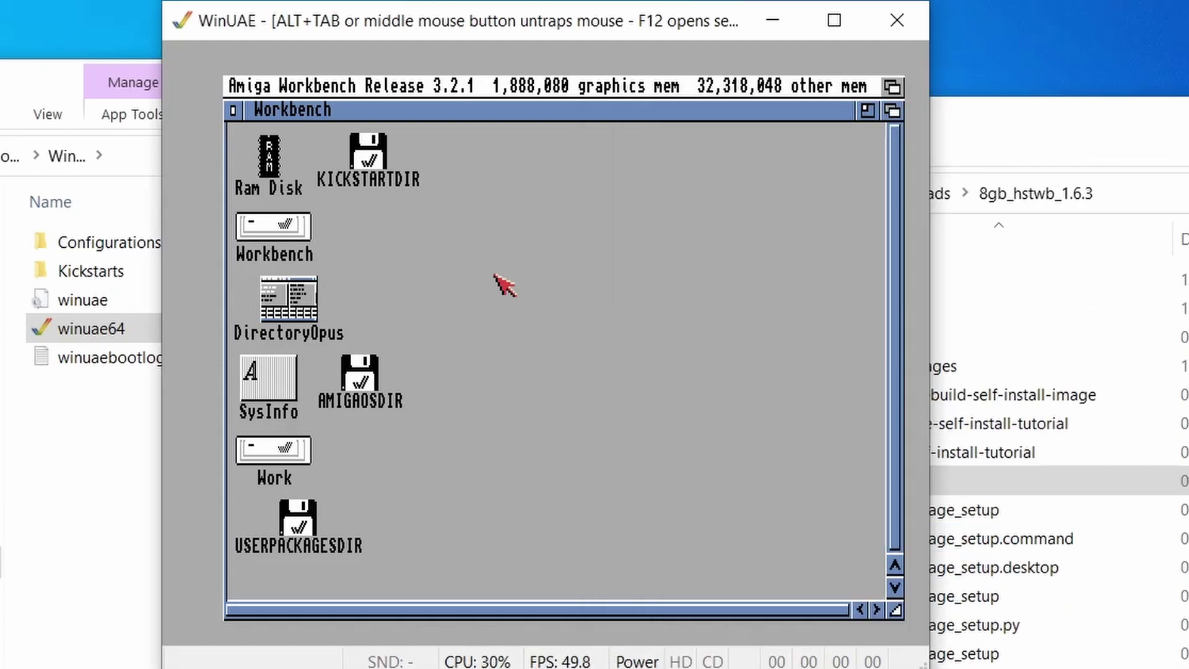